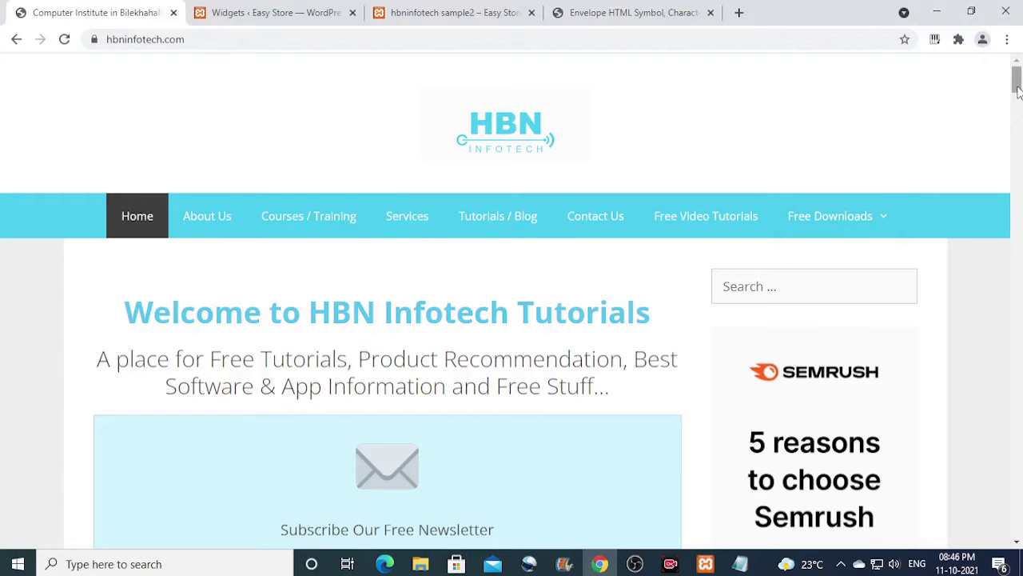
# Try out the Your Name and Your Email ID fields of the existing form on the site.
pyautogui.moveTo(1018, 91); pyautogui.dragTo(1019, 110)
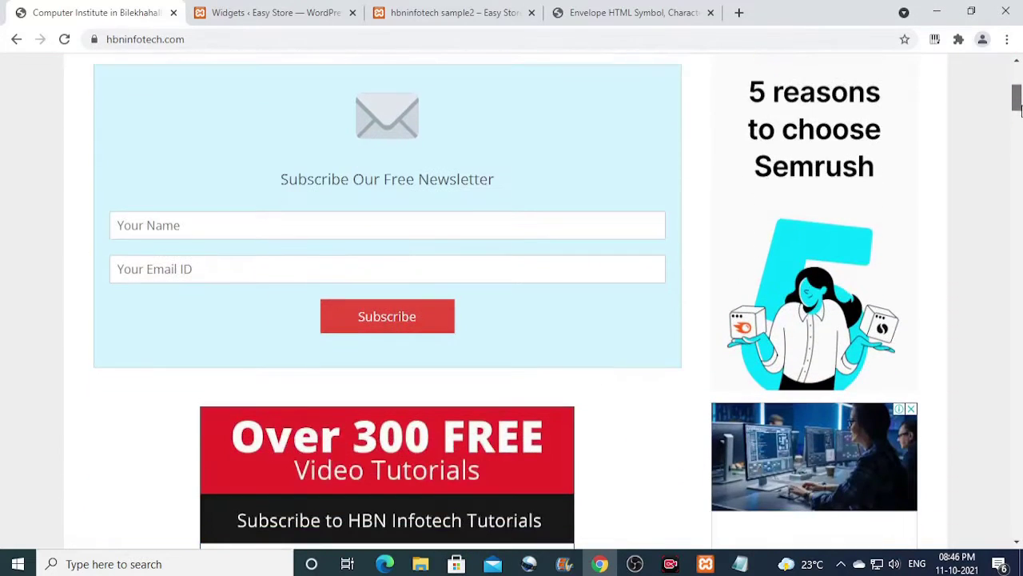
pyautogui.scroll(1, 635, 199)
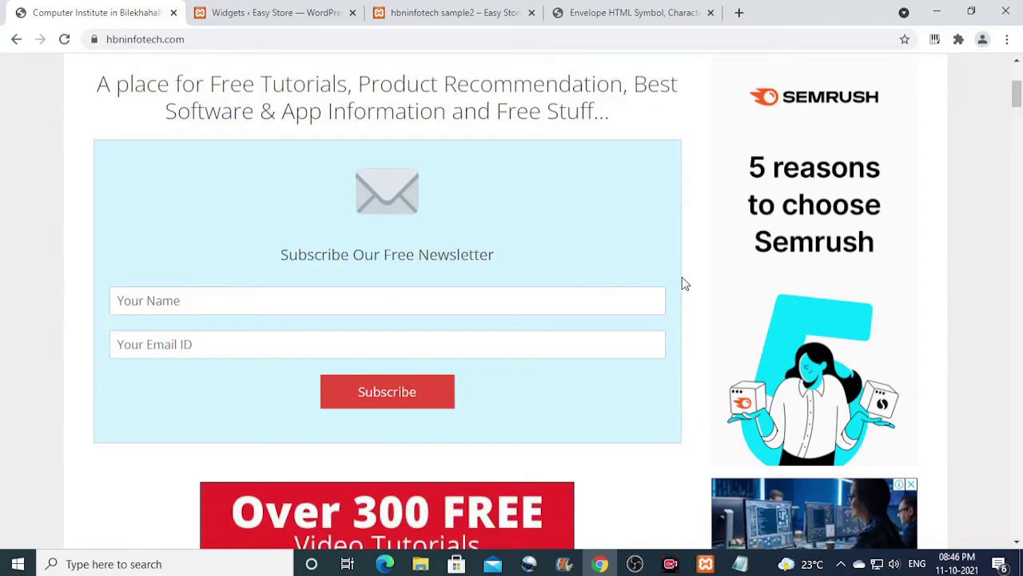
pyautogui.click(379, 303)
pyautogui.click(412, 339)
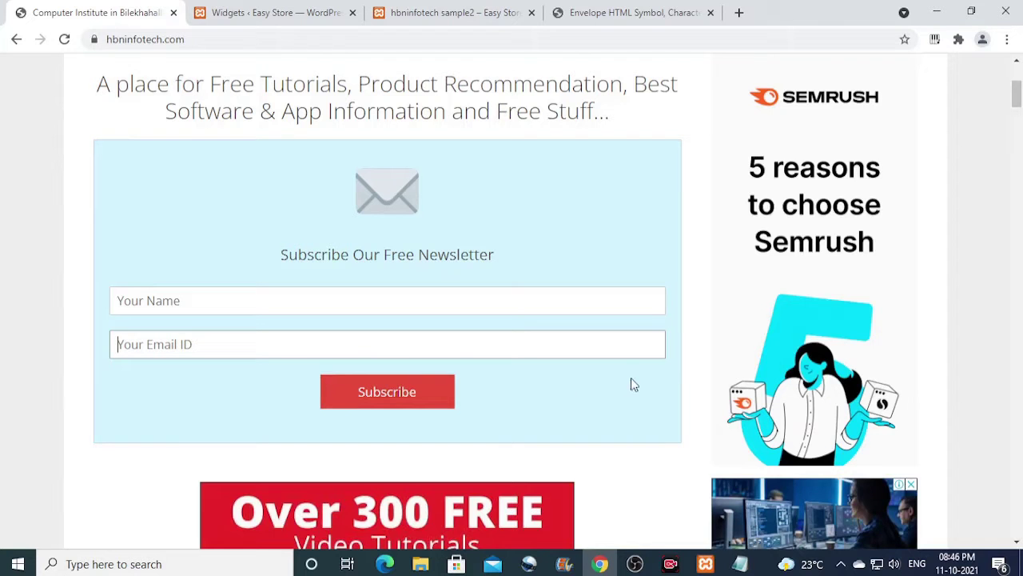
pyautogui.moveTo(1018, 107); pyautogui.dragTo(1010, 270)
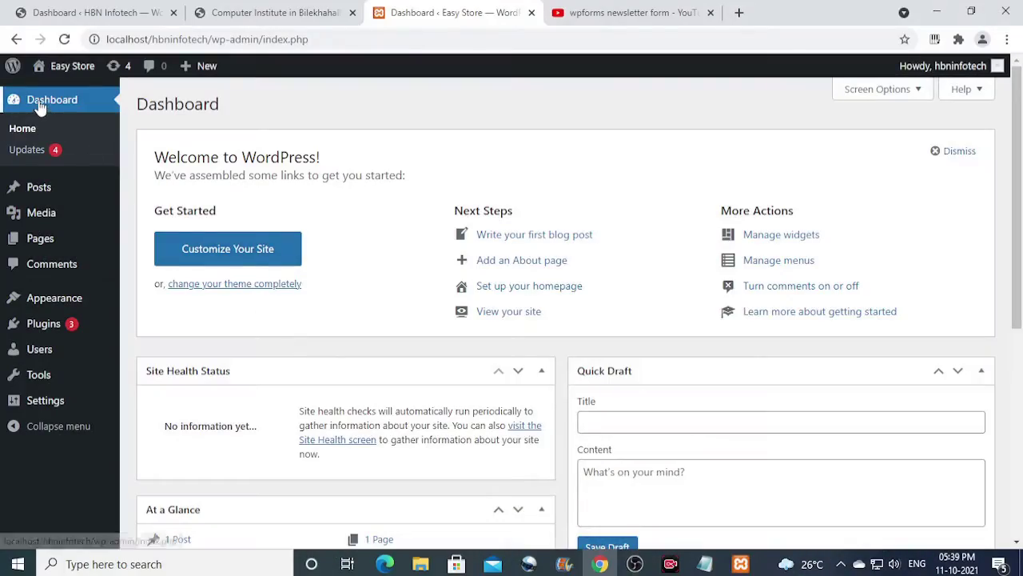
# Search the plugin directory for 'wpfor' and install Contact Form by WPForms.
pyautogui.moveTo(32, 327)
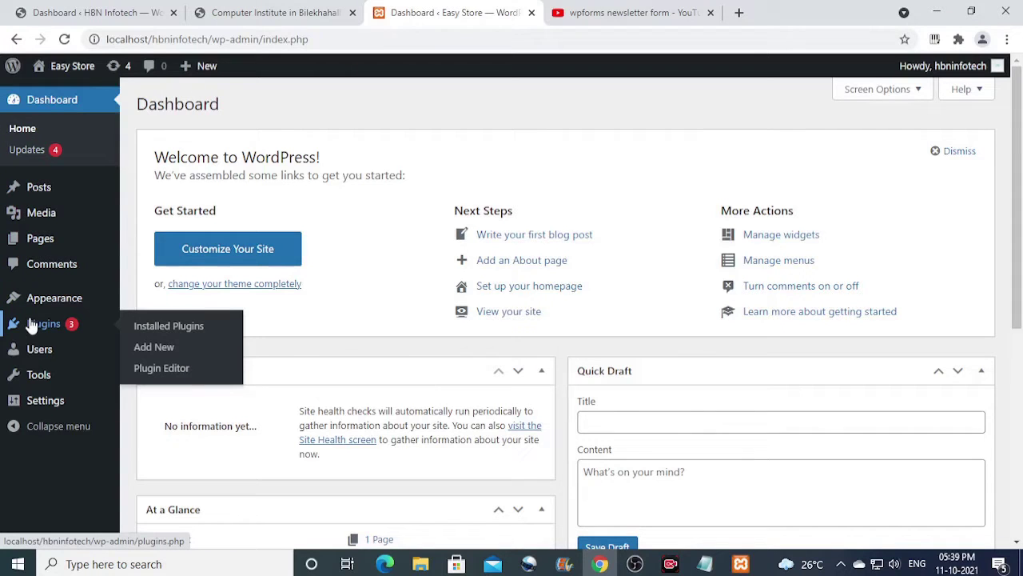
pyautogui.click(164, 352)
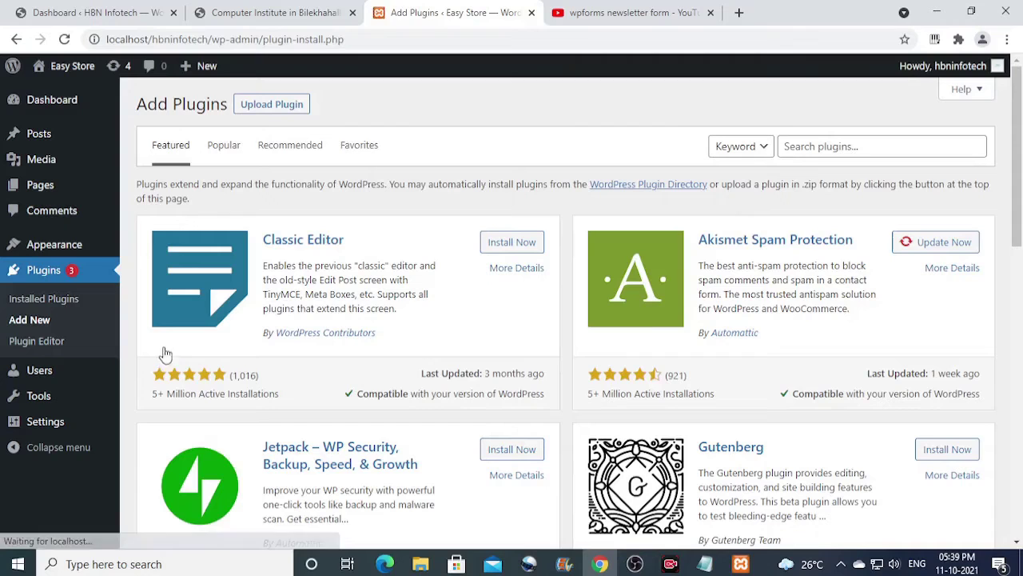
pyautogui.click(839, 147)
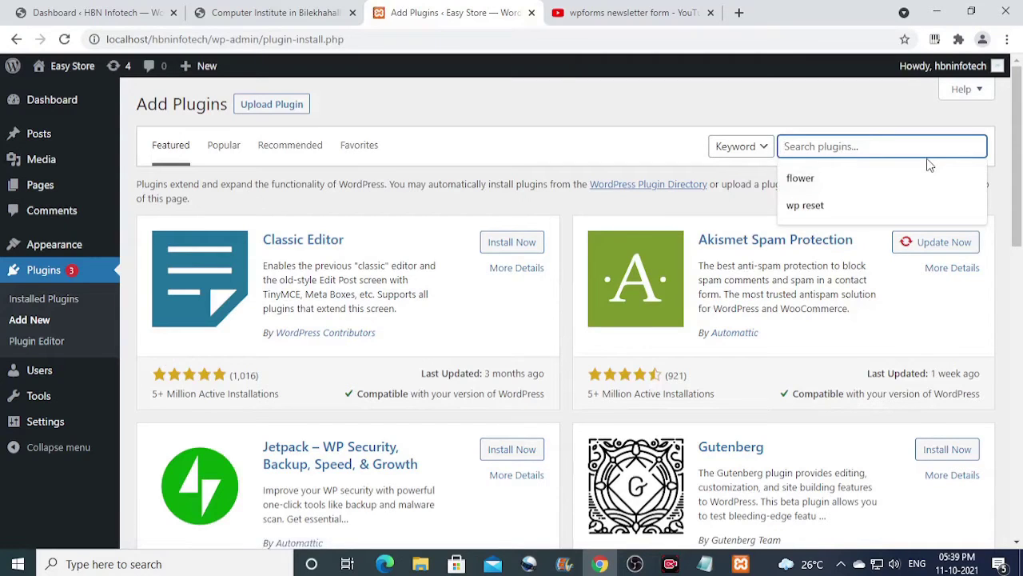
pyautogui.write('wpforms')
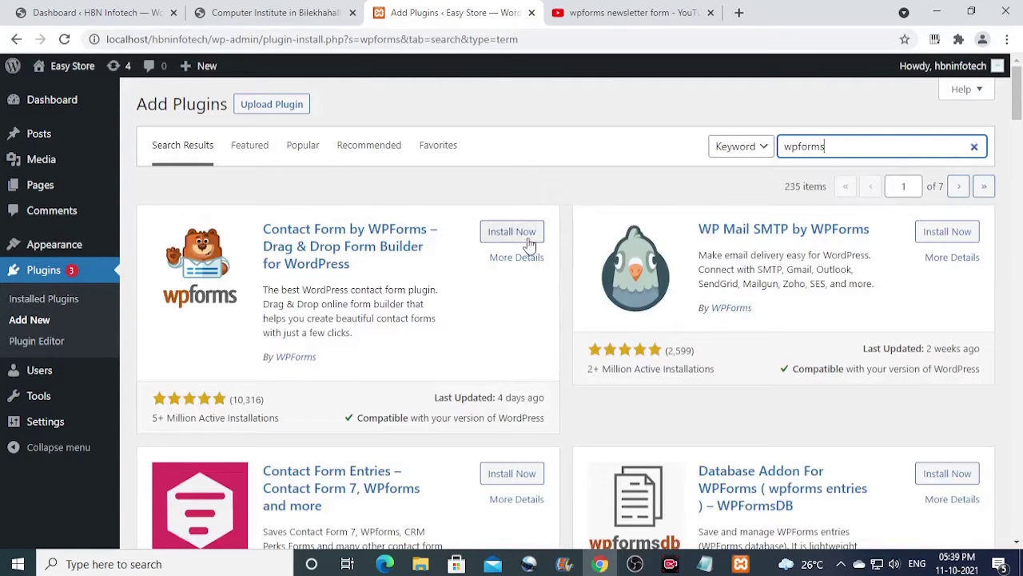
pyautogui.click(539, 231)
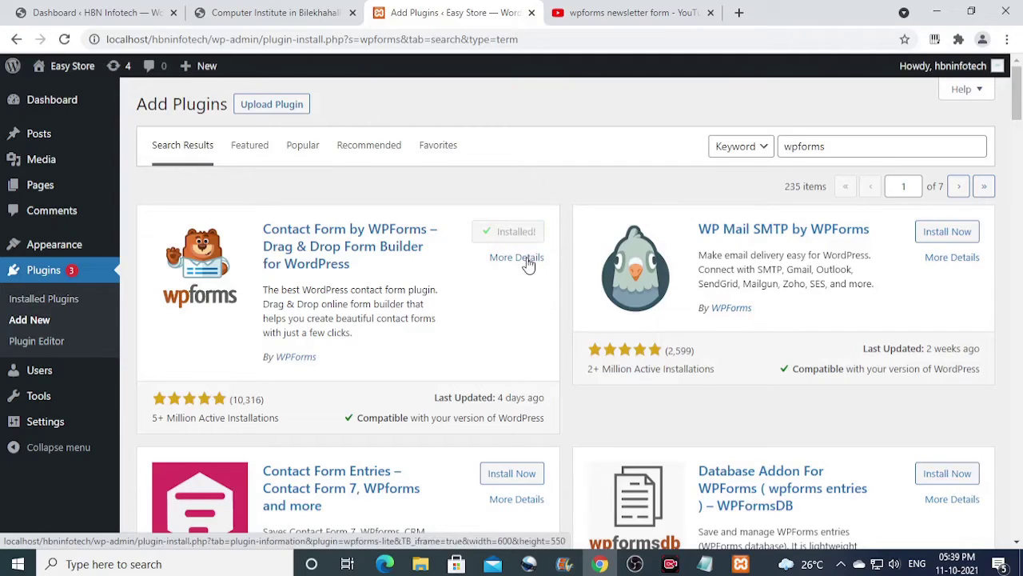
# Activate WPForms, look over its welcome page, and start a new form via WPForms > Add New.
pyautogui.click(534, 235)
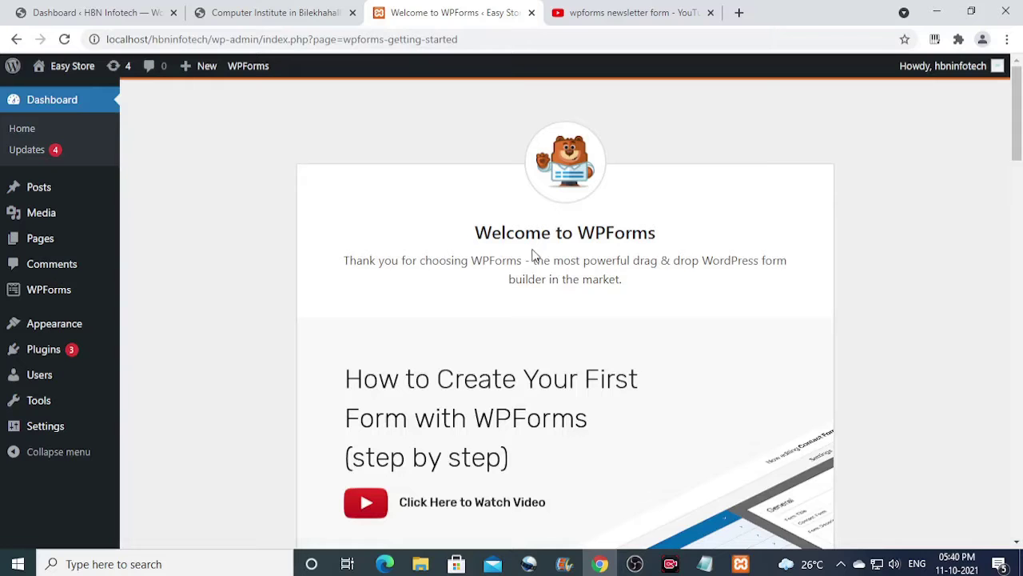
pyautogui.scroll(-4, 533, 255)
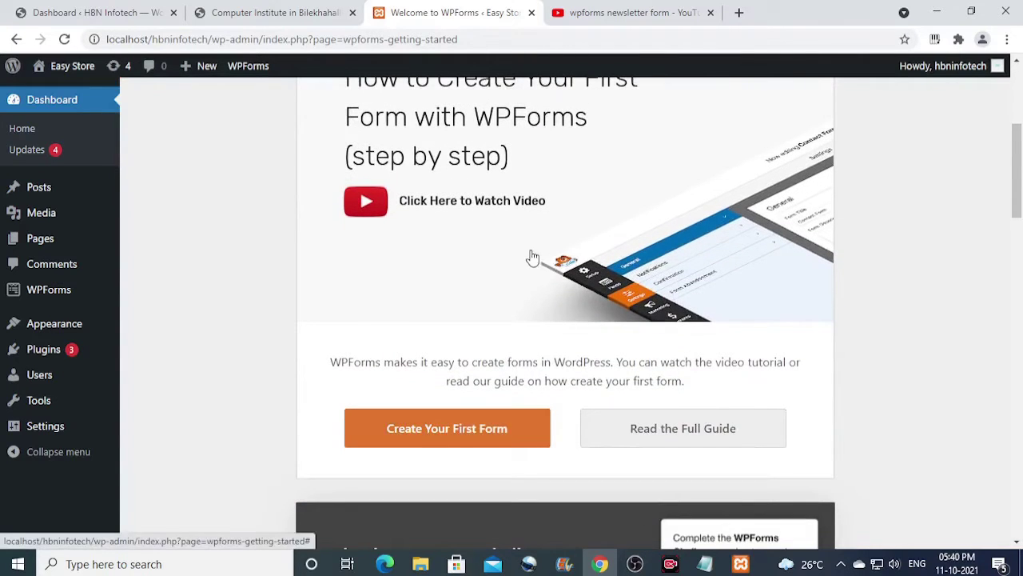
pyautogui.scroll(2, 533, 256)
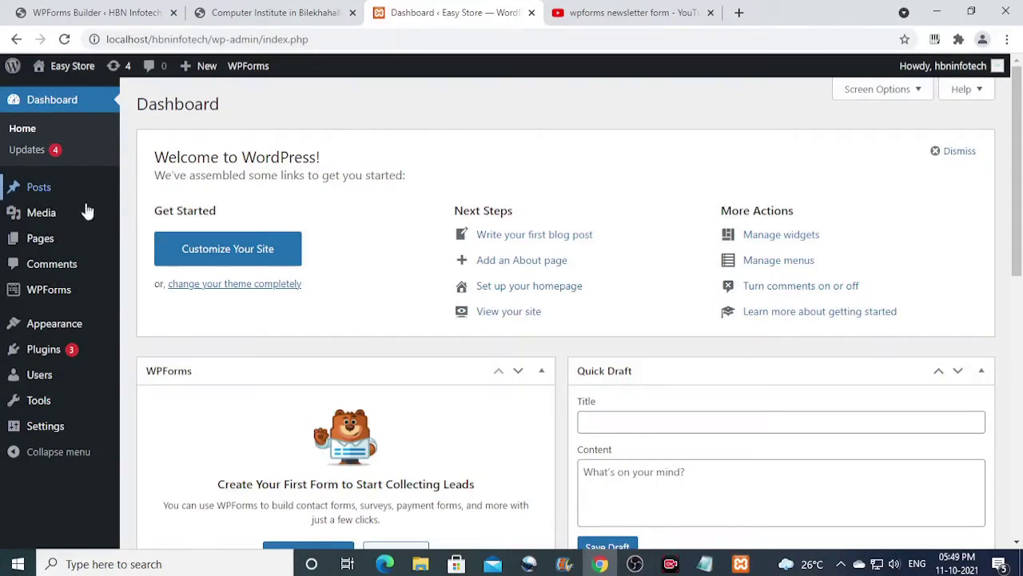
pyautogui.moveTo(46, 290)
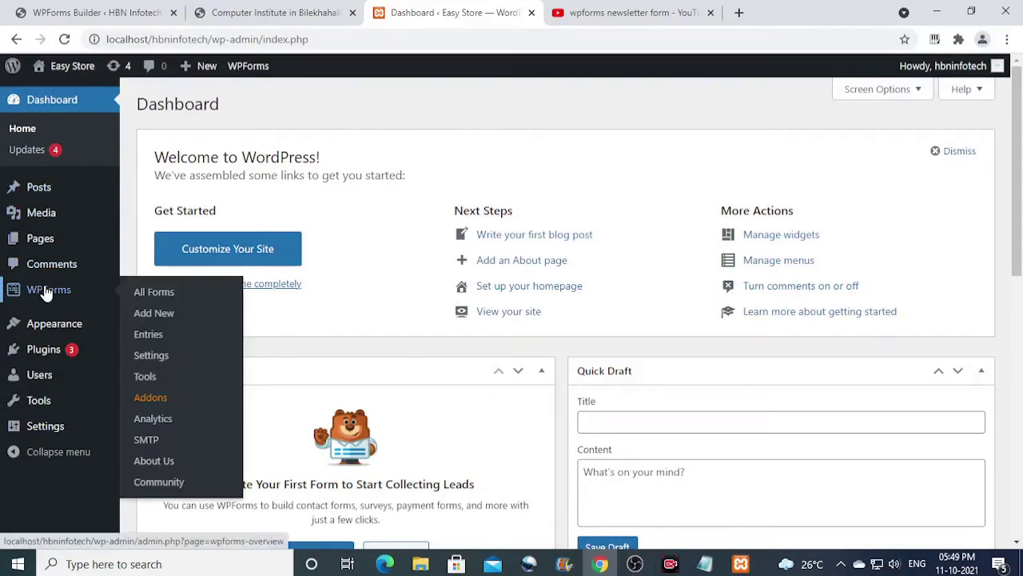
pyautogui.click(159, 312)
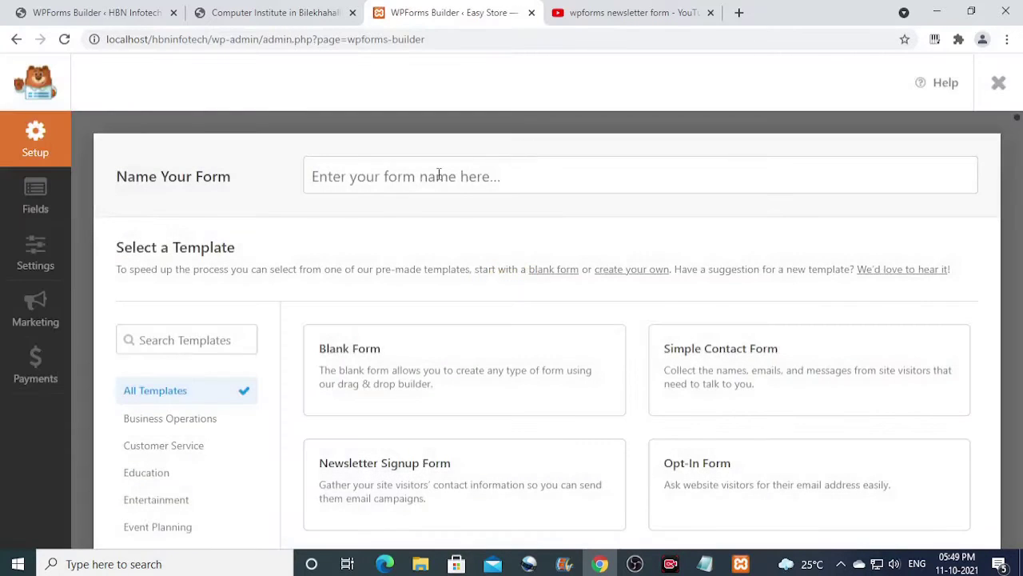
# Name the new form 'Newsletter Subscription' and create it from the blank template.
pyautogui.click(439, 174)
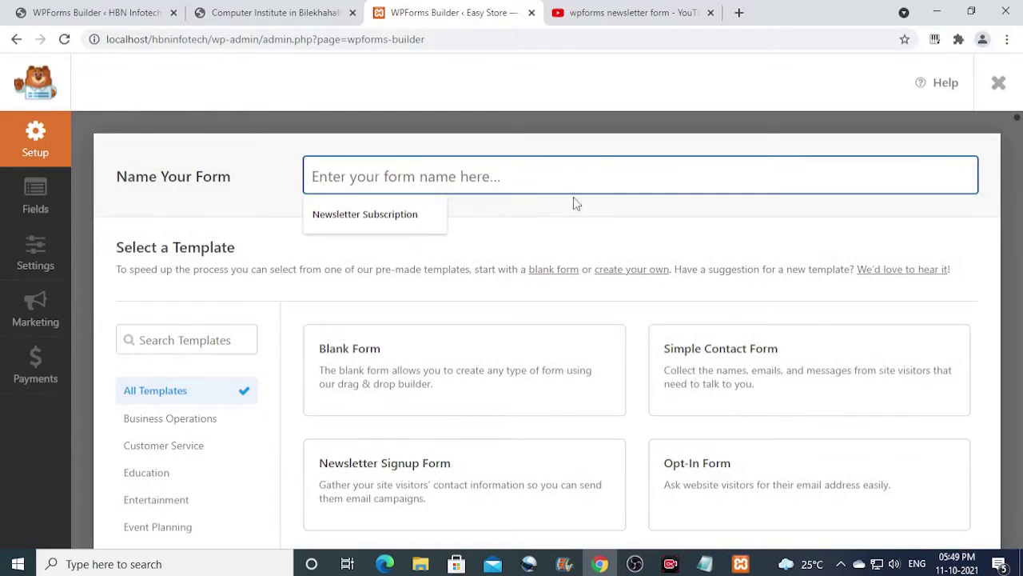
pyautogui.click(411, 218)
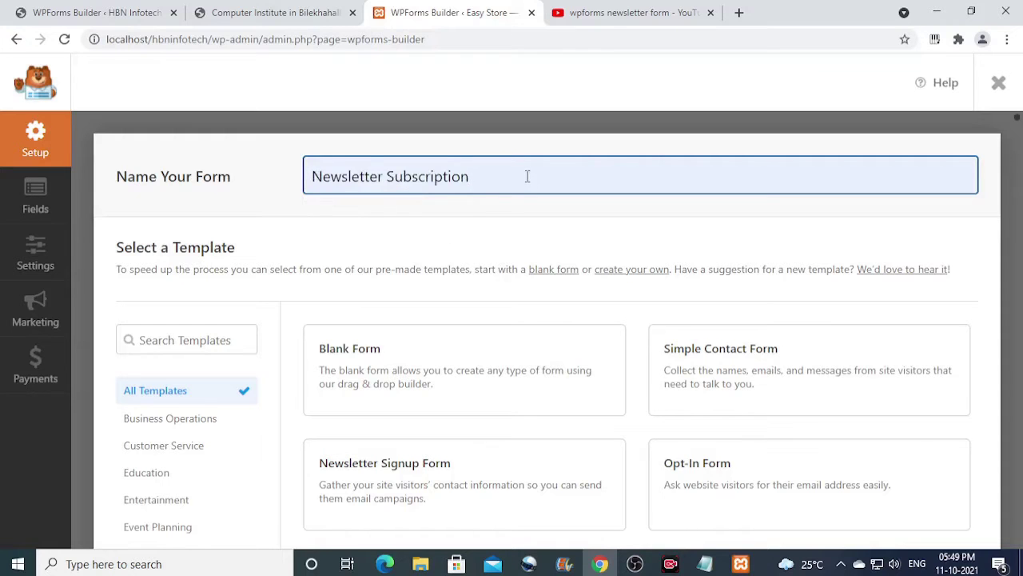
pyautogui.scroll(-1, 528, 180)
pyautogui.scroll(1, 529, 192)
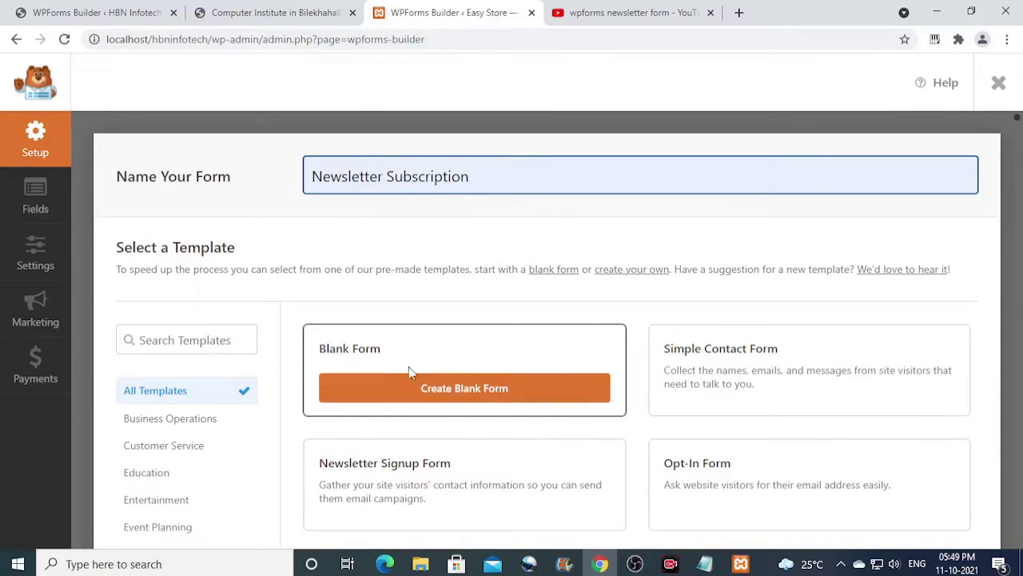
pyautogui.click(569, 392)
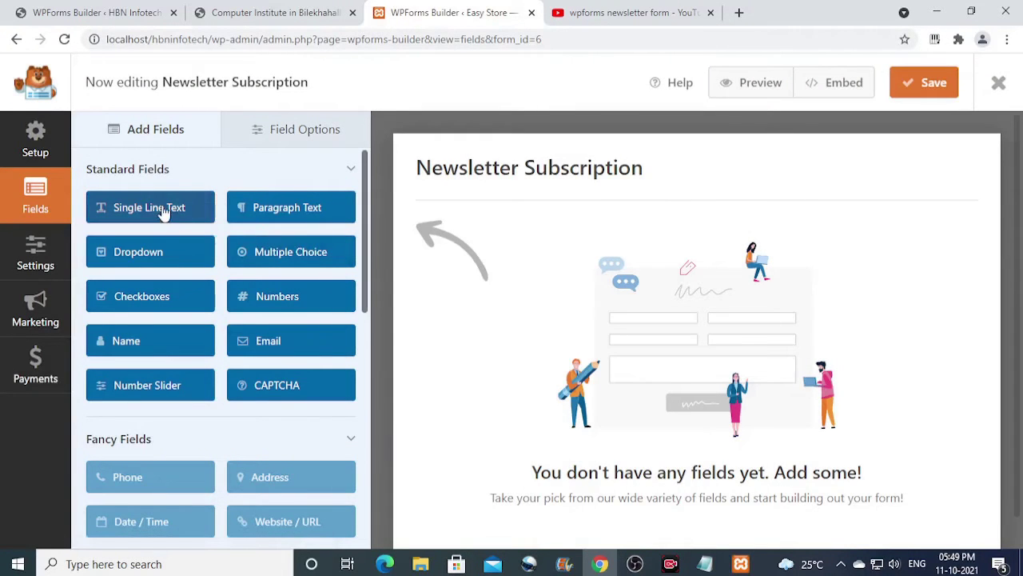
# Add a Single Line Text field and an Email field below it in the form preview.
pyautogui.moveTo(200, 208); pyautogui.dragTo(569, 265)
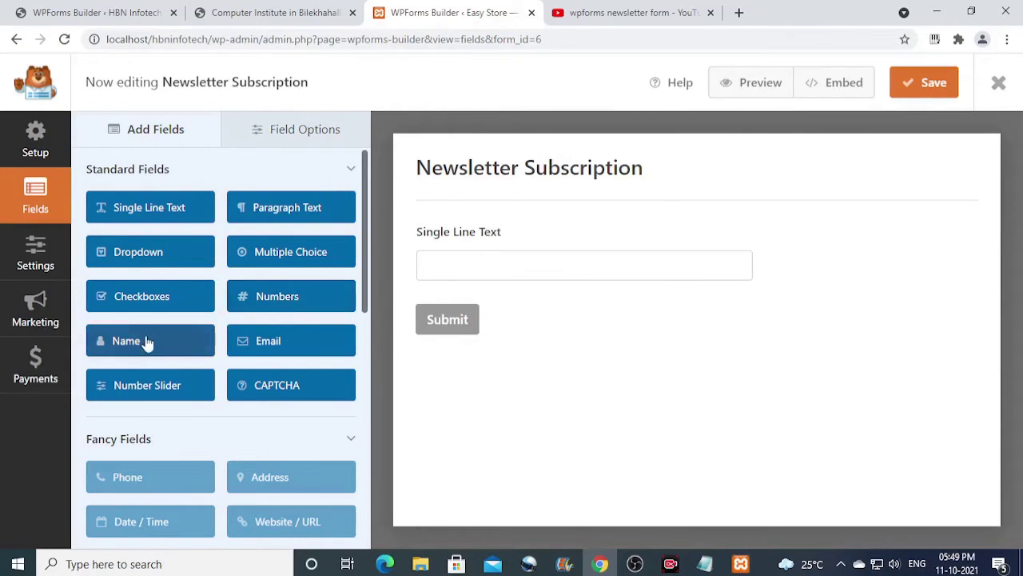
pyautogui.moveTo(316, 346); pyautogui.dragTo(512, 346)
pyautogui.moveTo(587, 375); pyautogui.dragTo(564, 321)
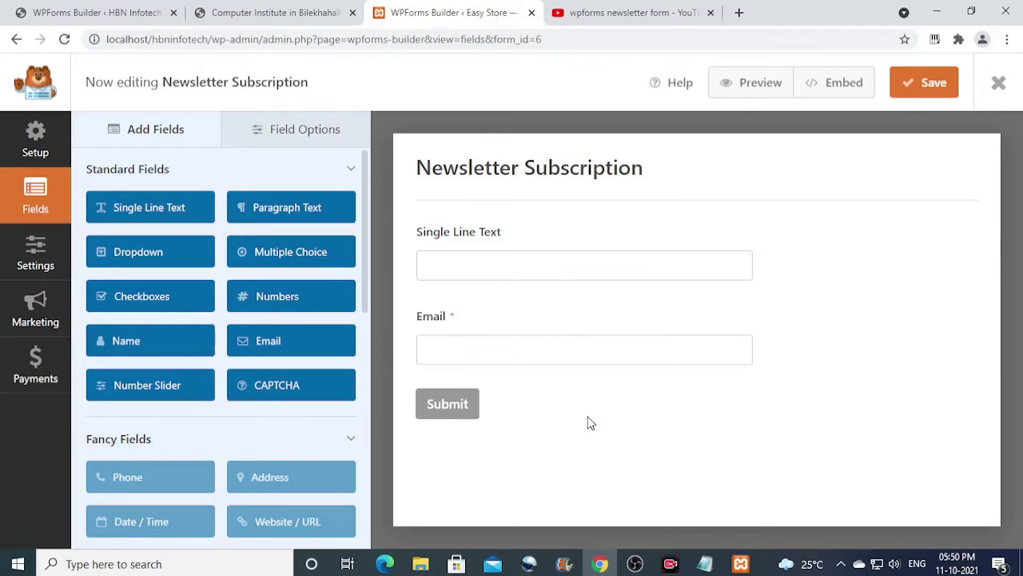
# Relabel the single-line text field as the name field (typed 'Nsm') and make it required.
pyautogui.click(487, 251)
pyautogui.tripleClick(156, 252)
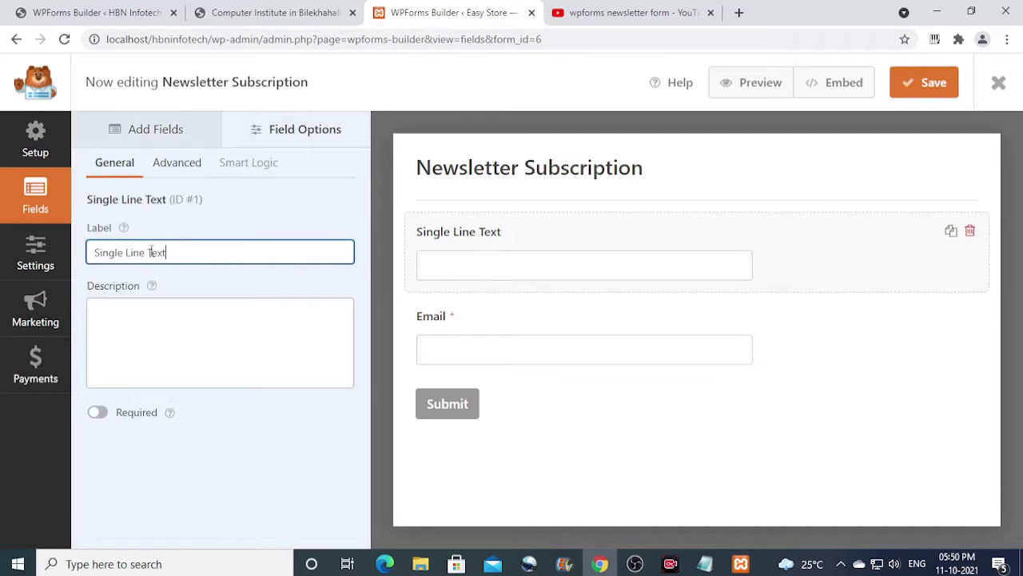
pyautogui.write('Nsme')
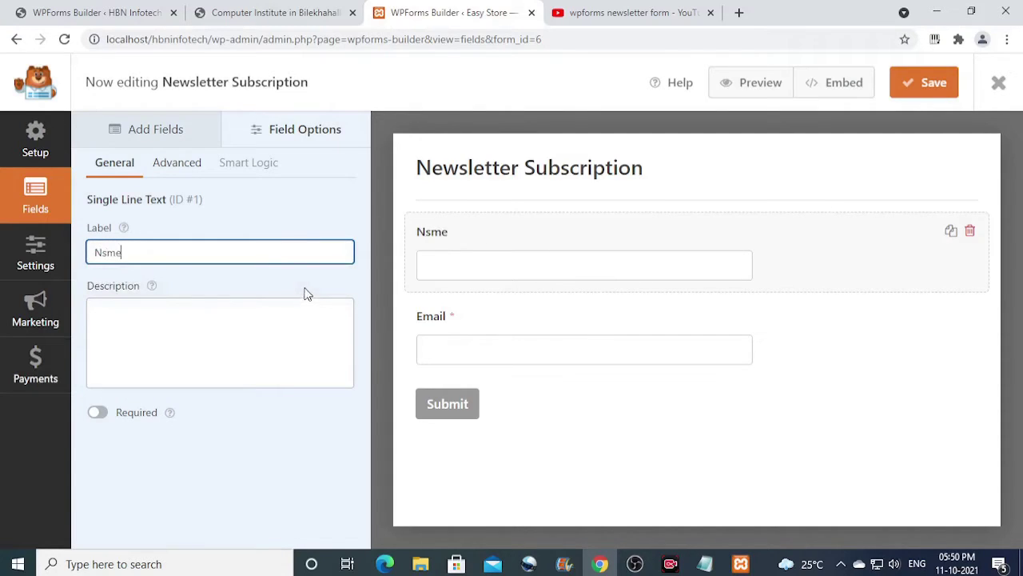
pyautogui.click(99, 414)
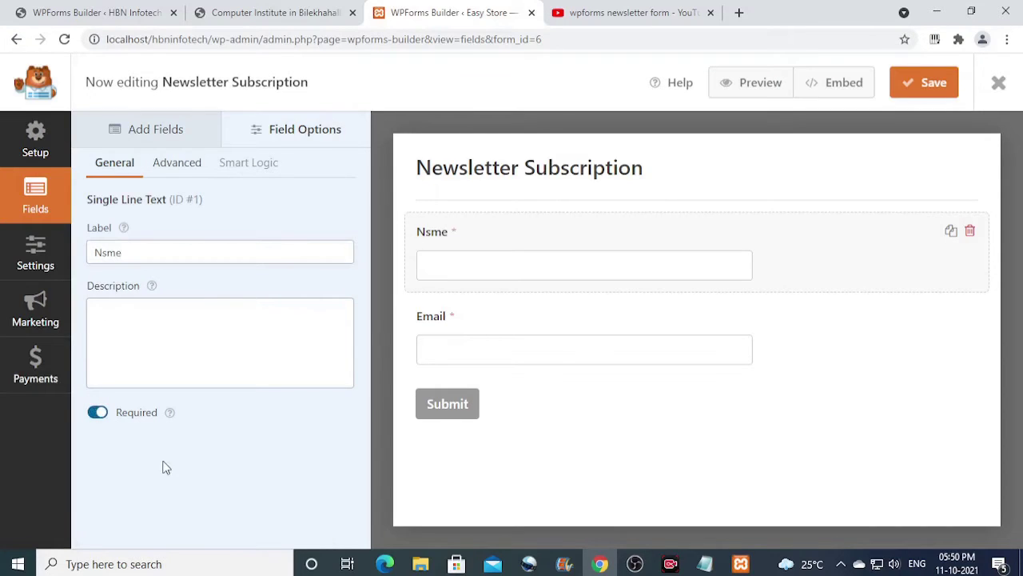
# Make the name field large with placeholder 'Your Name' and its label hidden.
pyautogui.click(183, 166)
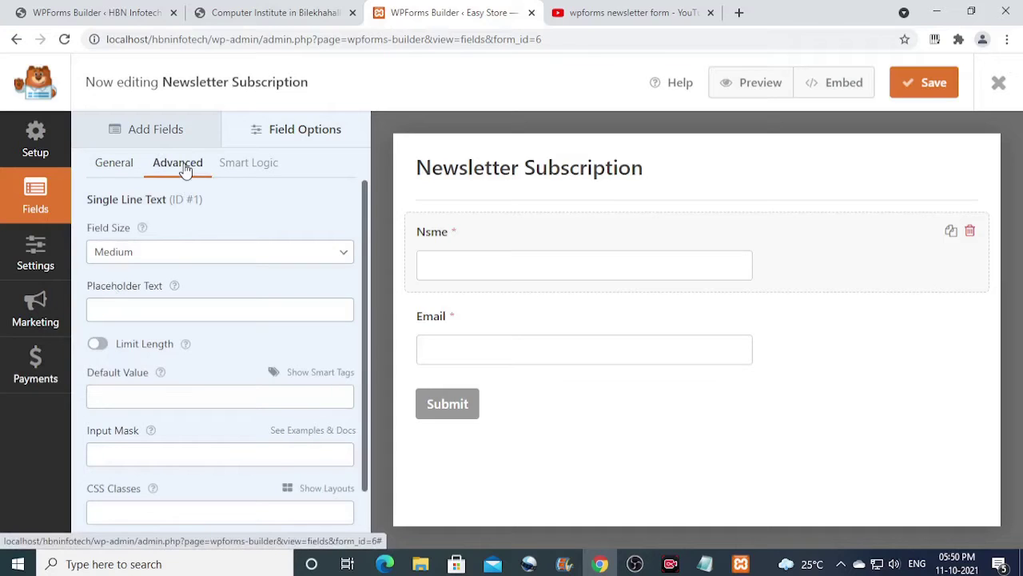
pyautogui.click(173, 254)
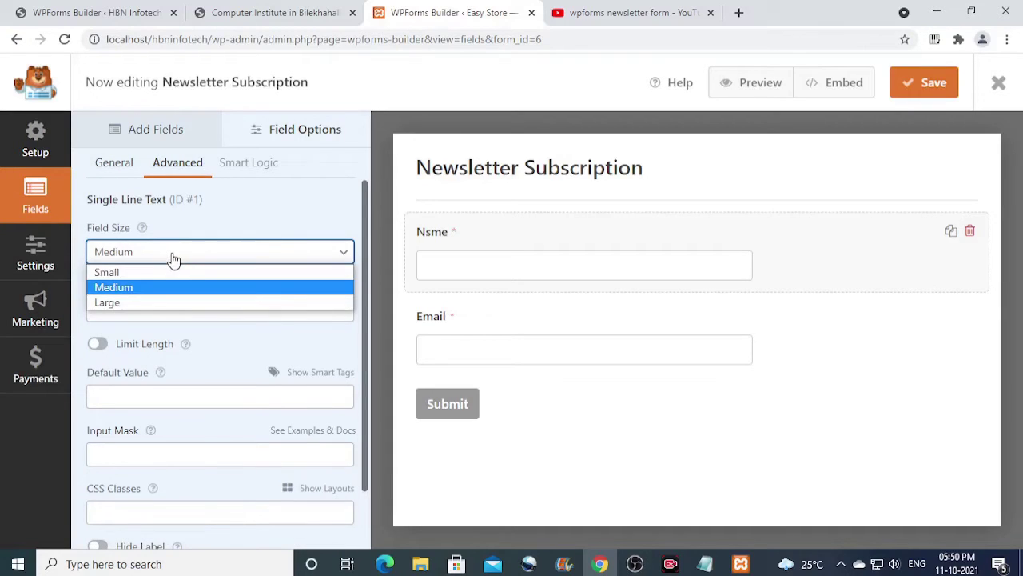
pyautogui.click(146, 301)
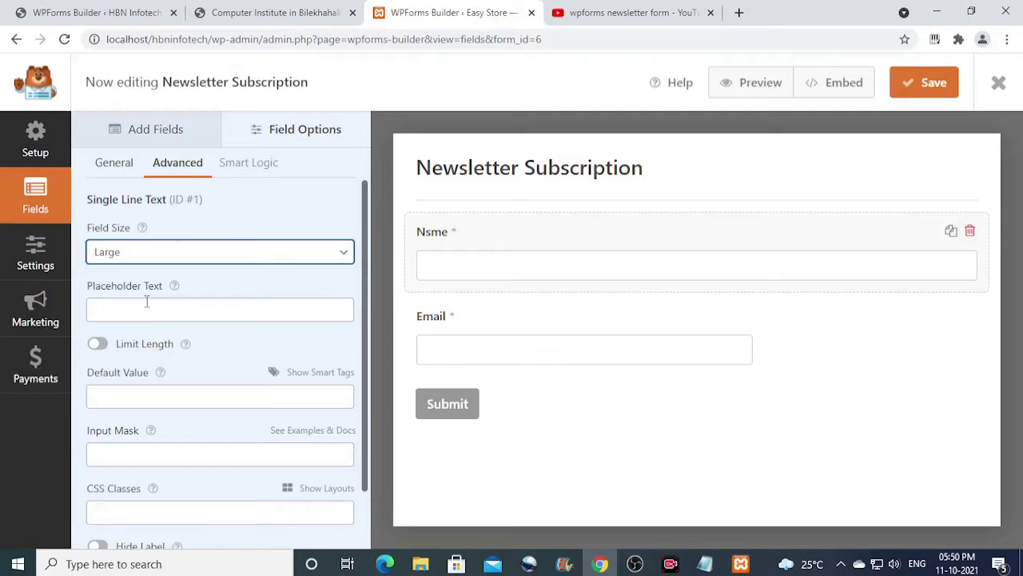
pyautogui.click(132, 312)
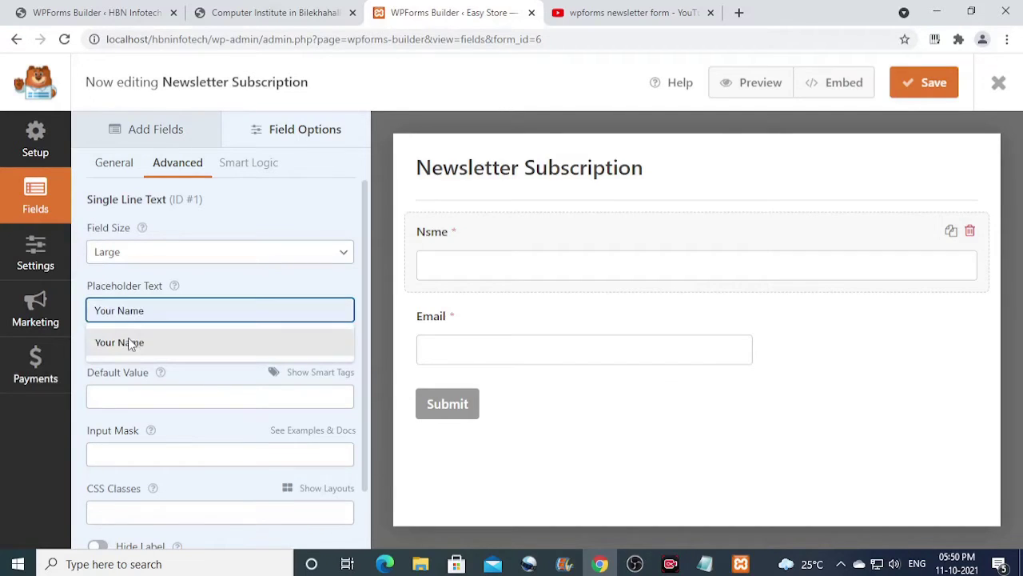
pyautogui.click(128, 343)
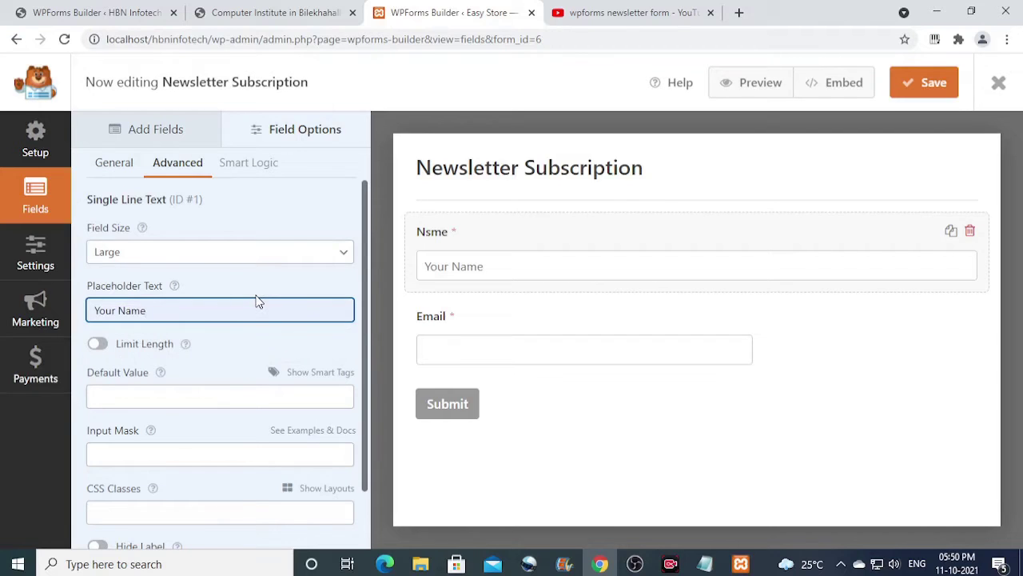
pyautogui.scroll(-1, 258, 302)
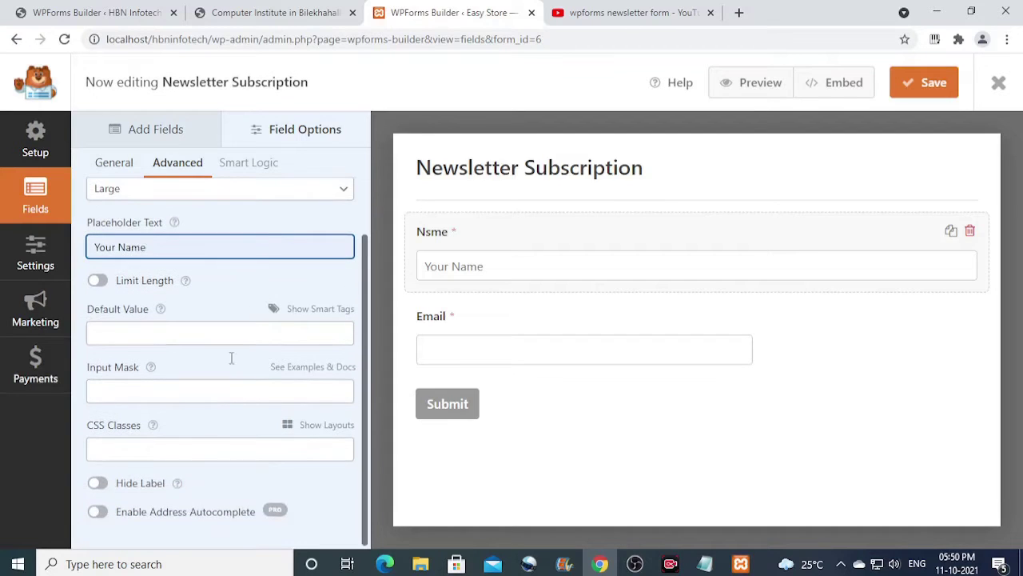
pyautogui.click(102, 485)
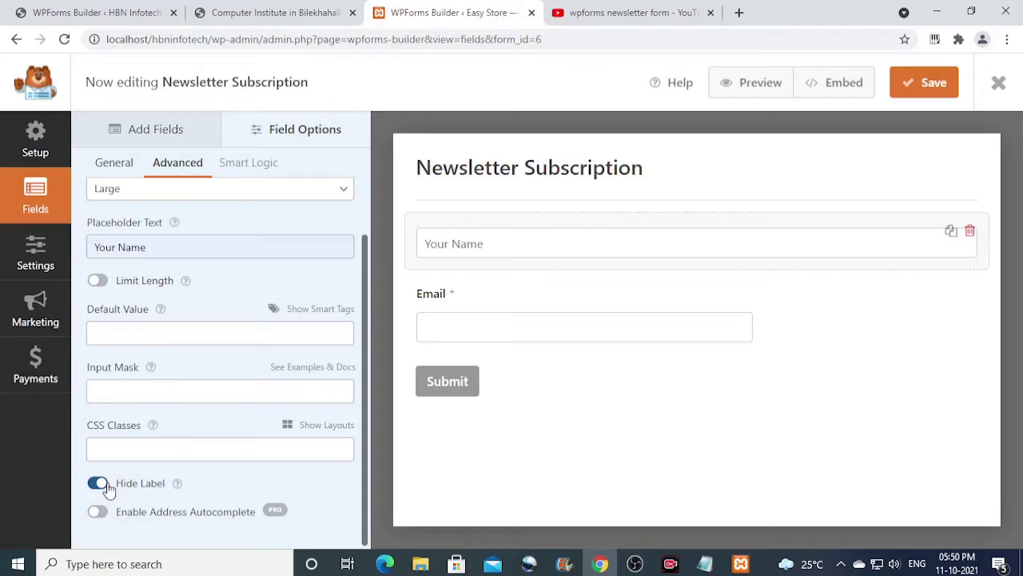
pyautogui.click(644, 322)
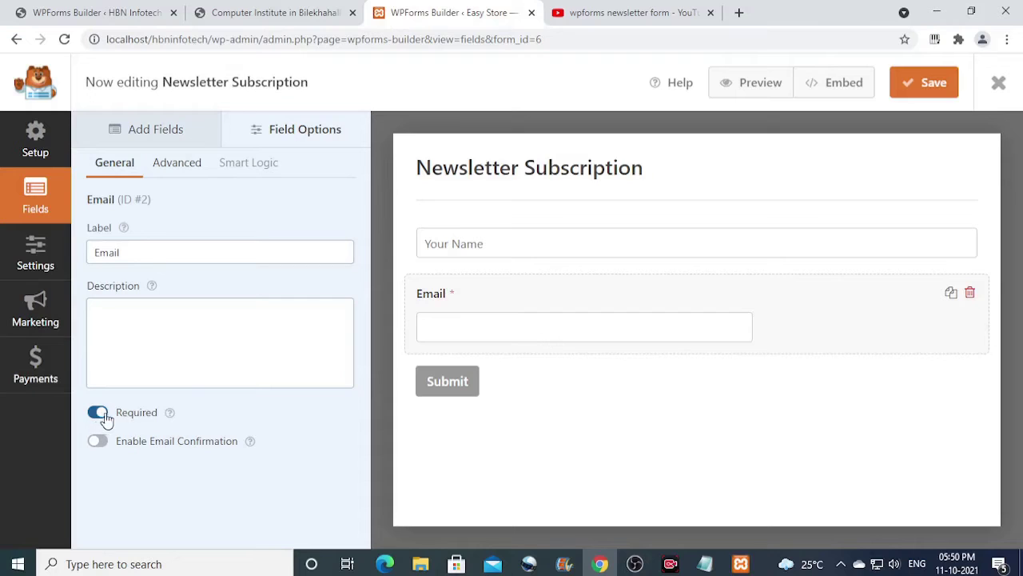
# Give the Email field Large size, placeholder 'Your Email', and a hidden label.
pyautogui.click(190, 171)
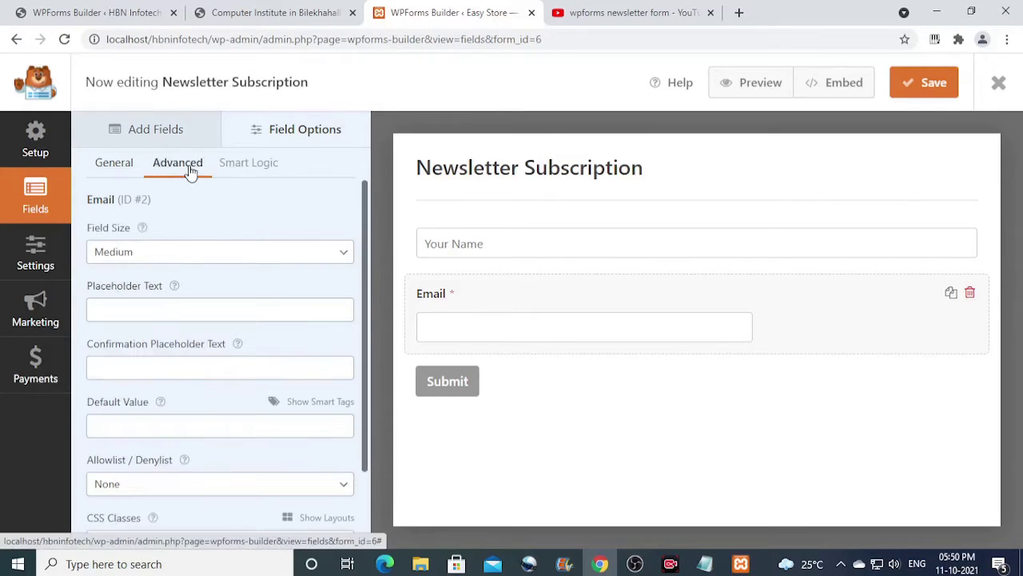
pyautogui.click(296, 260)
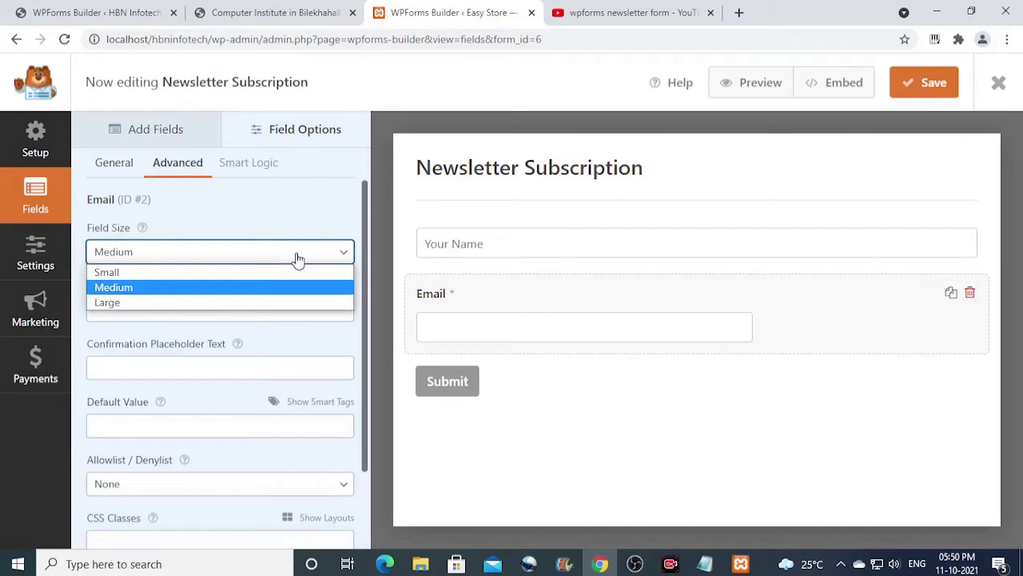
pyautogui.click(225, 303)
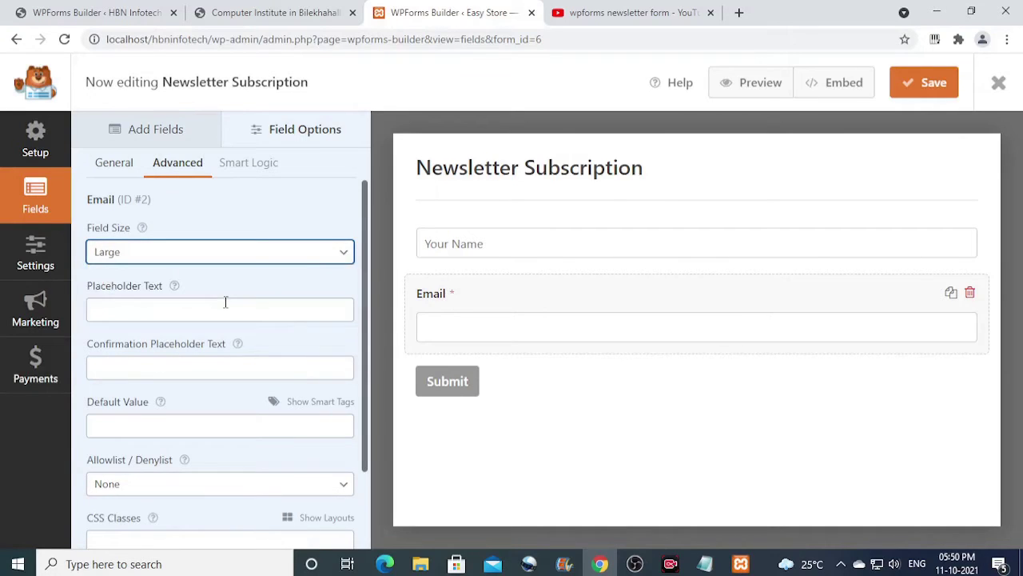
pyautogui.click(184, 313)
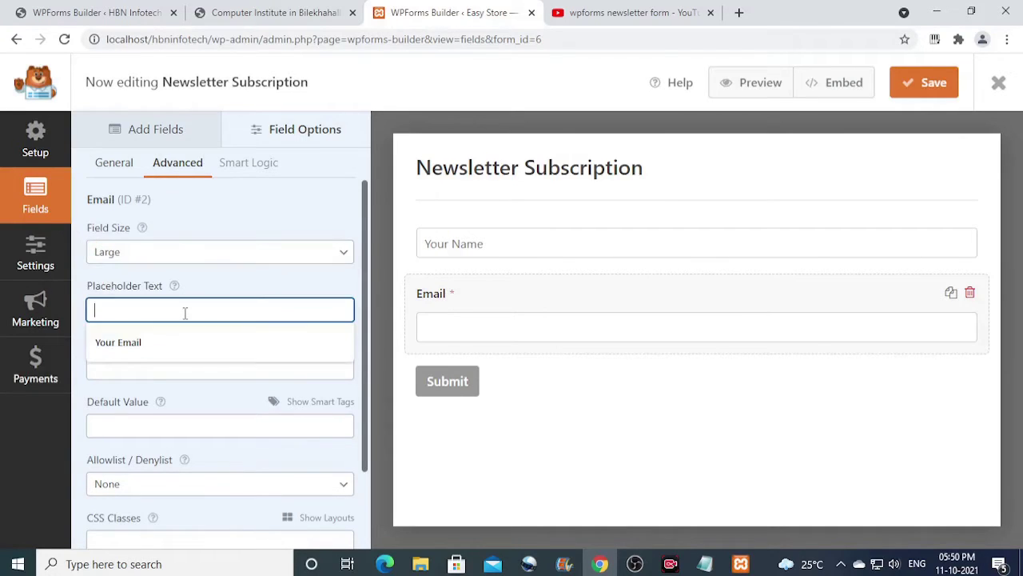
pyautogui.click(145, 348)
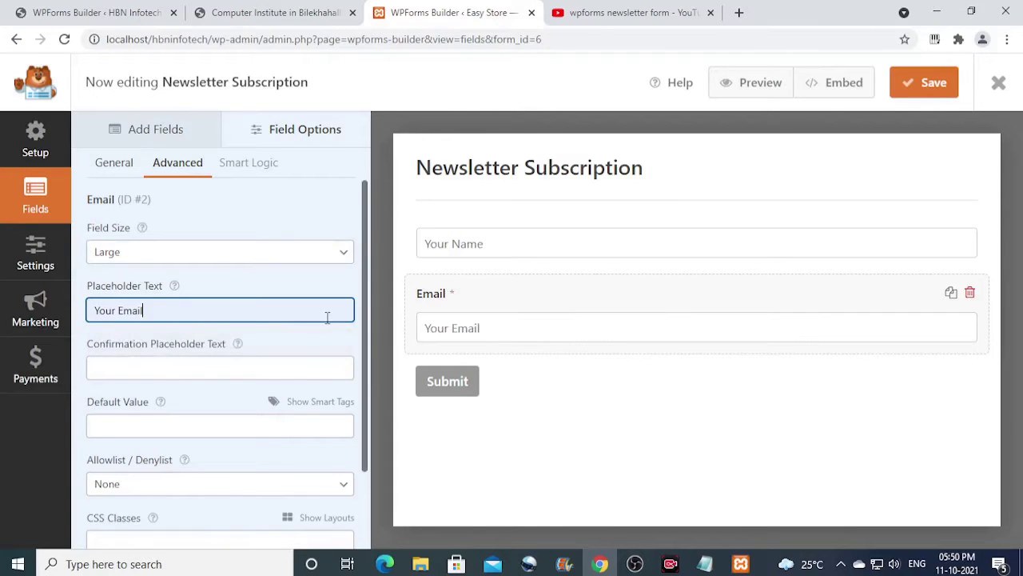
pyautogui.scroll(-2, 327, 317)
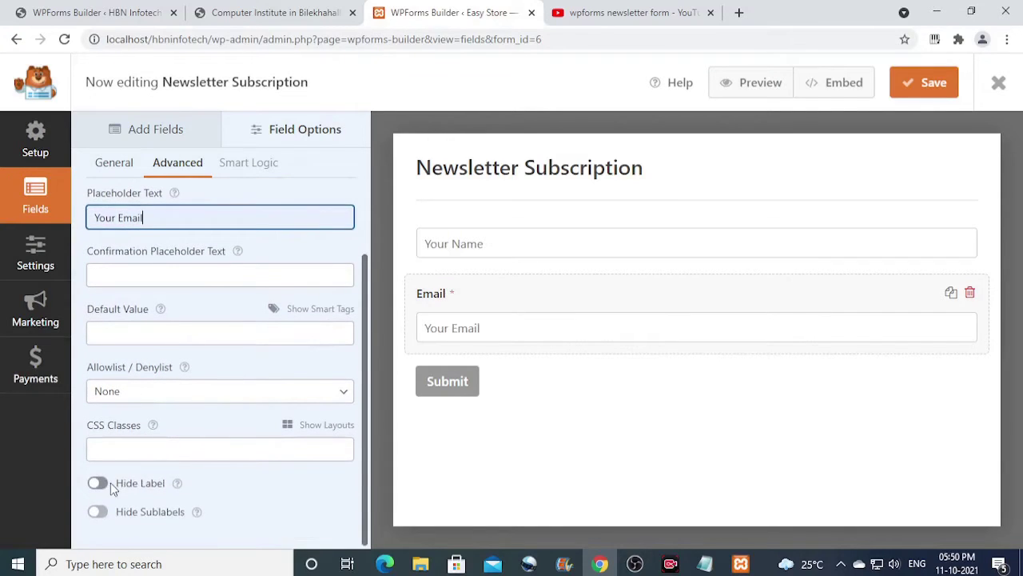
pyautogui.click(97, 484)
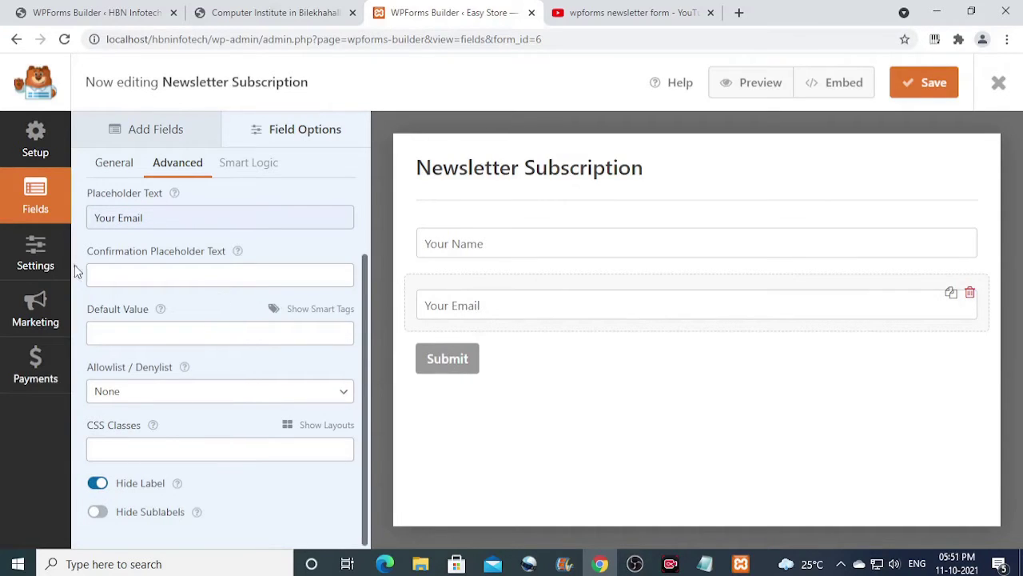
# In the form's General settings, change the Submit Button Text to 'Subscribe'.
pyautogui.click(45, 258)
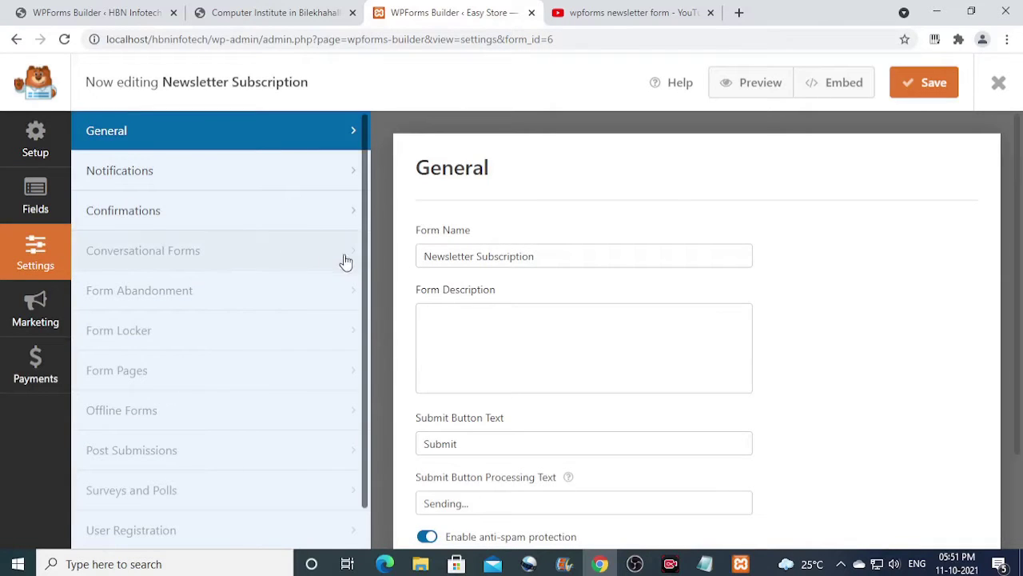
pyautogui.scroll(-1, 516, 334)
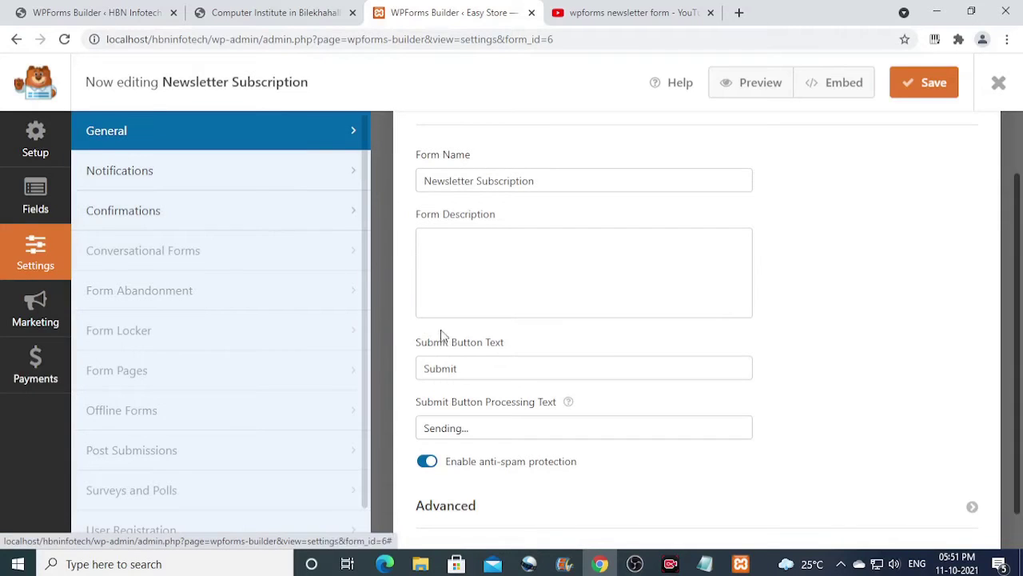
pyautogui.moveTo(472, 368); pyautogui.dragTo(430, 368)
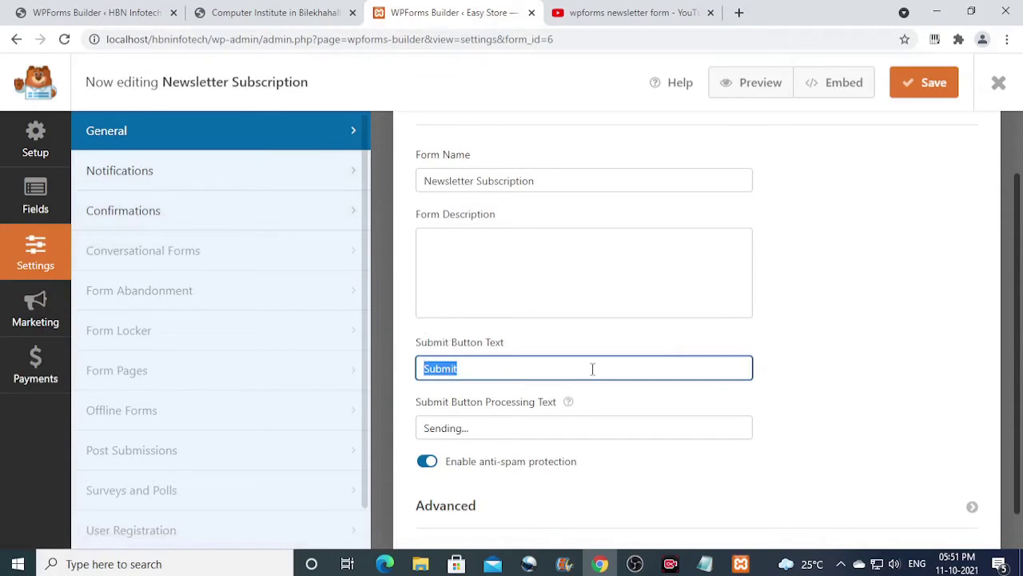
pyautogui.write('Sub')
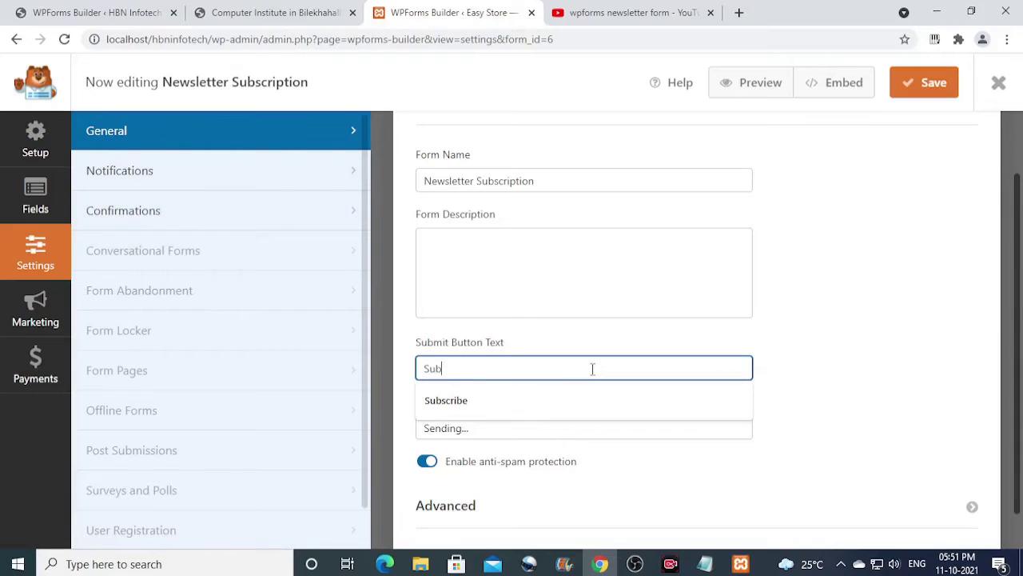
pyautogui.write('scribe')
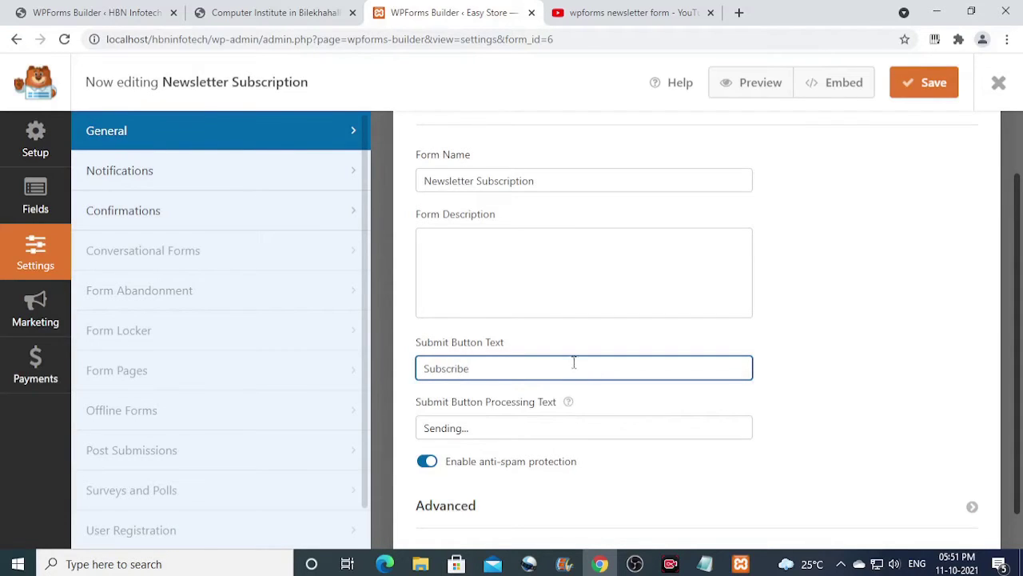
# Set the notification Send To Email Address to your own email, then save and close the builder.
pyautogui.click(146, 179)
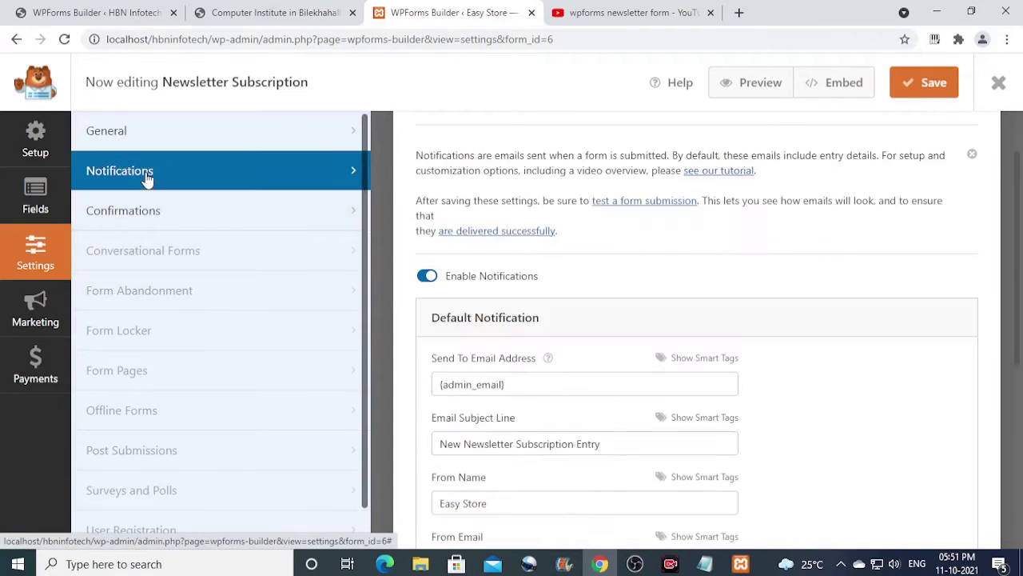
pyautogui.scroll(-1, 585, 288)
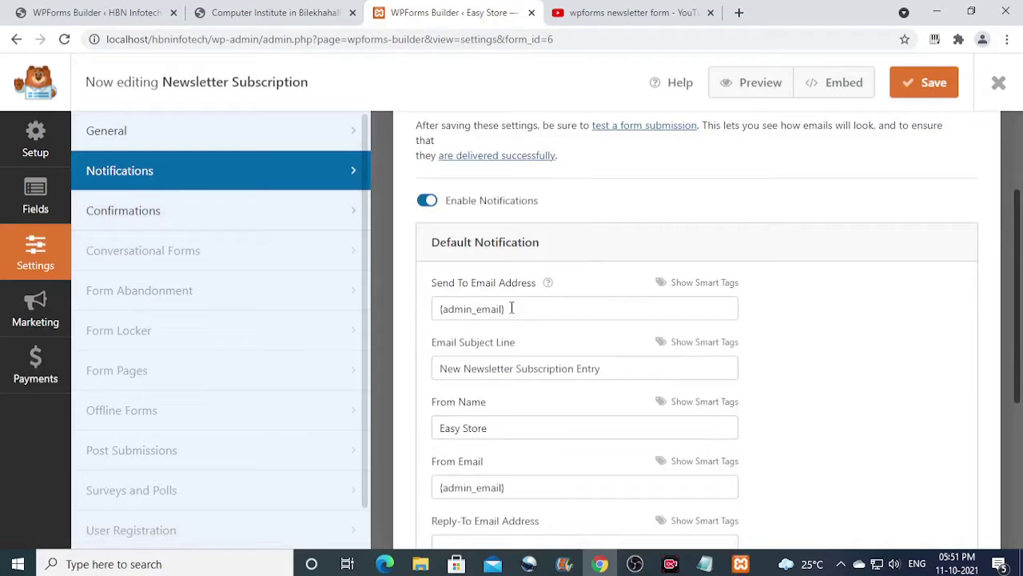
pyautogui.moveTo(514, 306); pyautogui.dragTo(441, 309)
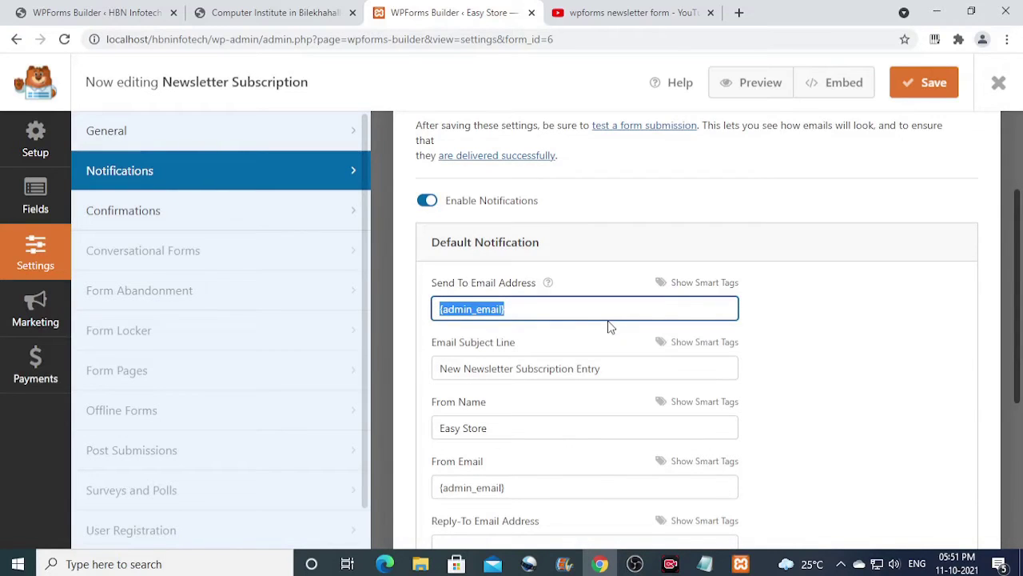
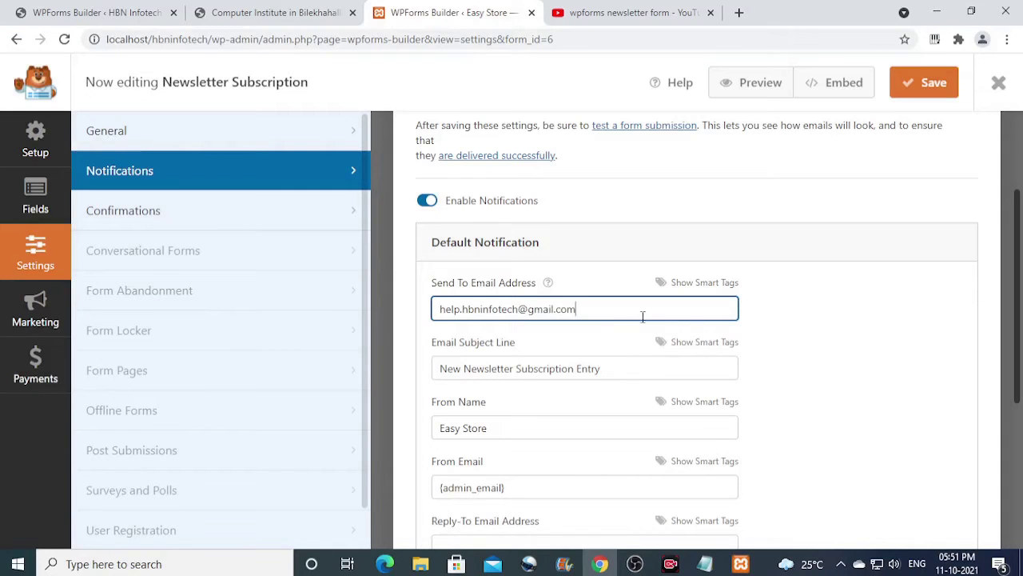
pyautogui.click(933, 85)
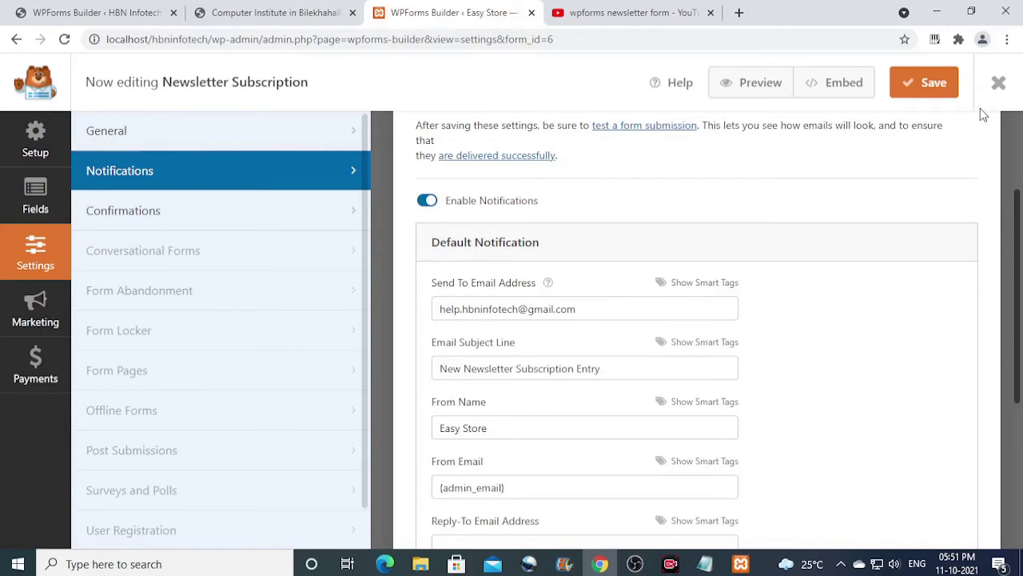
pyautogui.click(1000, 86)
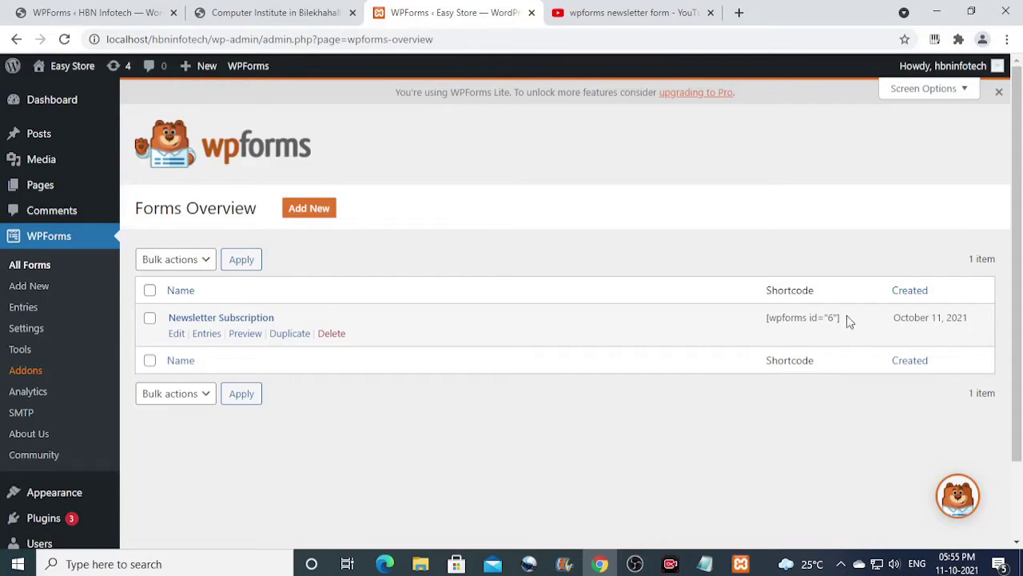
# Copy the form shortcode [wpforms id="6"] from the Forms Overview.
pyautogui.moveTo(847, 317); pyautogui.dragTo(765, 324)
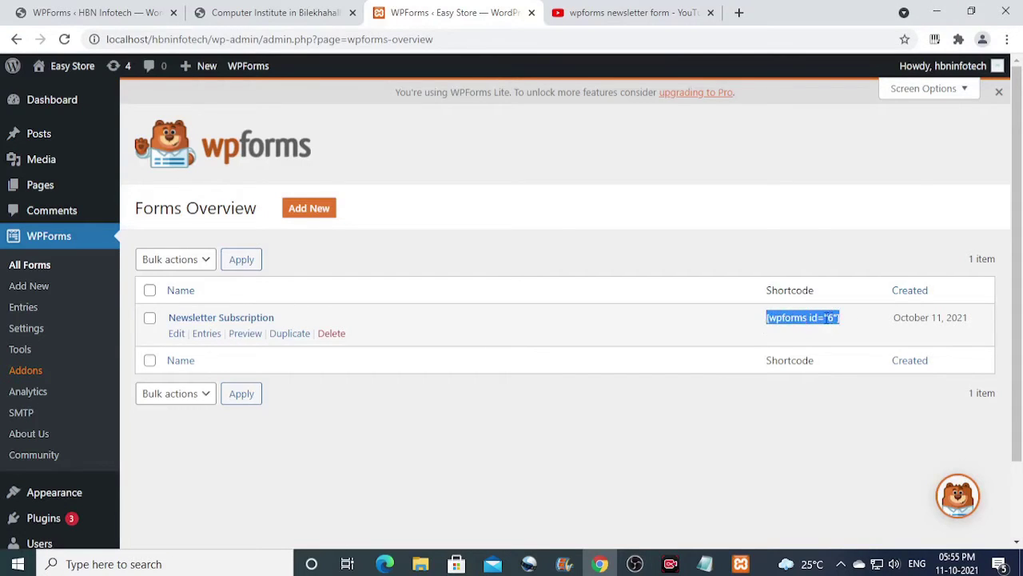
pyautogui.rightClick(826, 317)
pyautogui.click(831, 334)
# Start a new post titled 'hbninfotech sample2' and place the cursor in its body.
pyautogui.moveTo(50, 131)
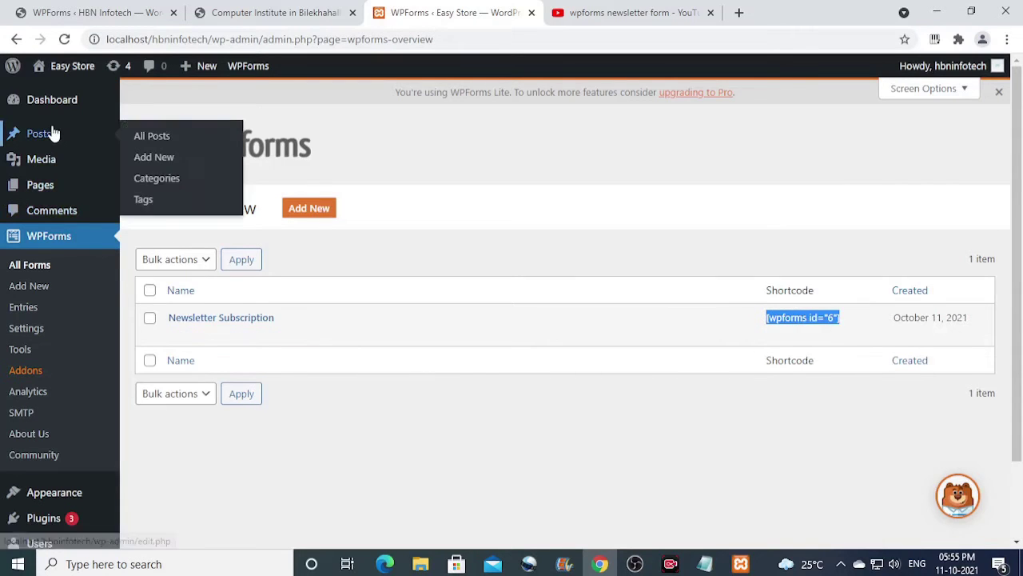
pyautogui.click(159, 161)
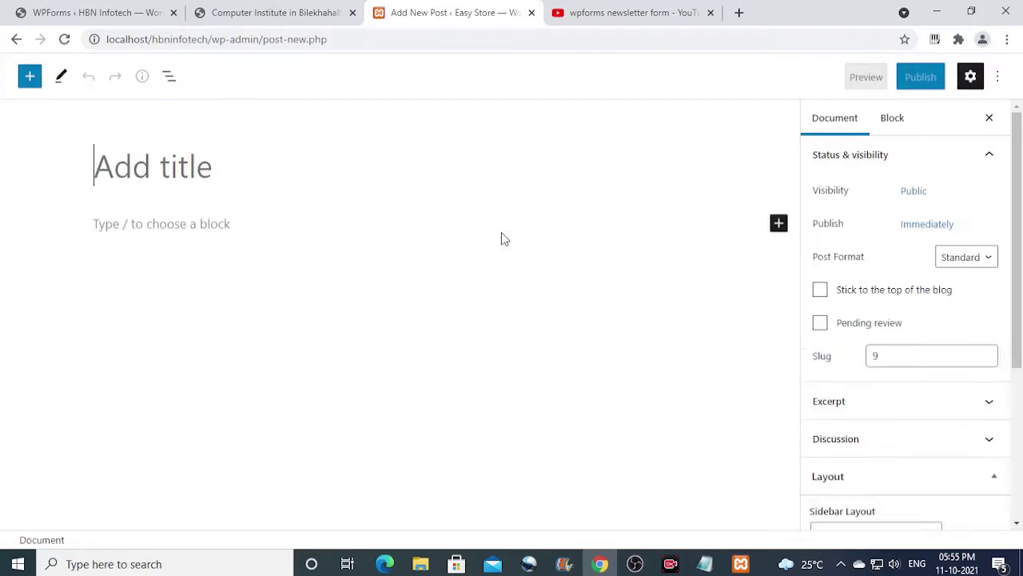
pyautogui.write('h')
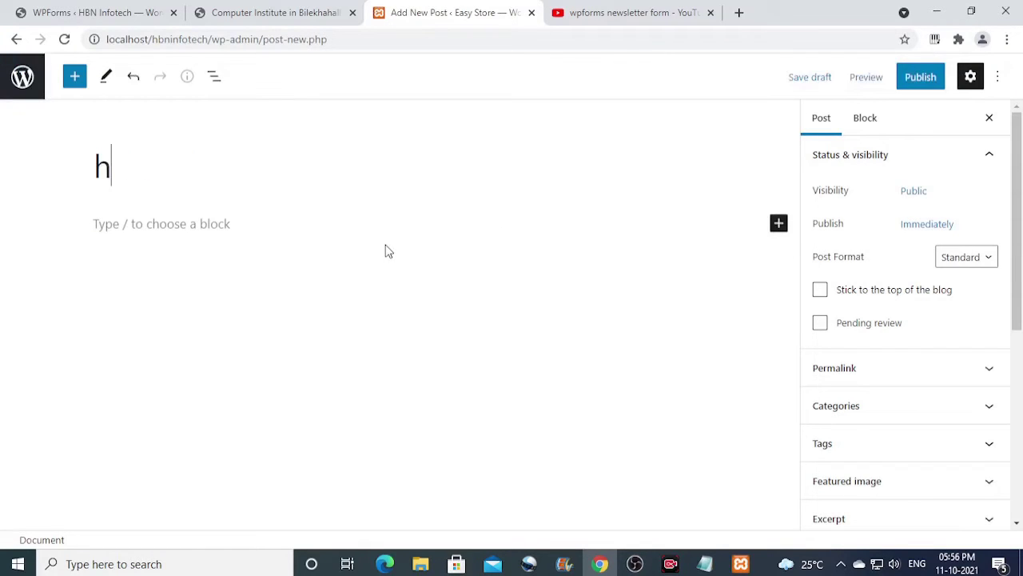
pyautogui.write('bninfotech')
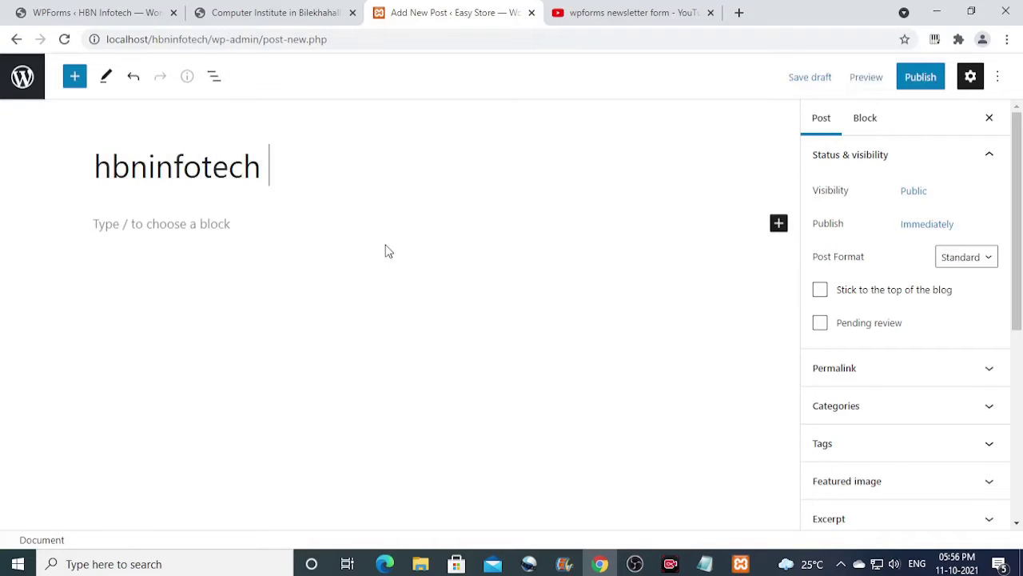
pyautogui.write(' sample')
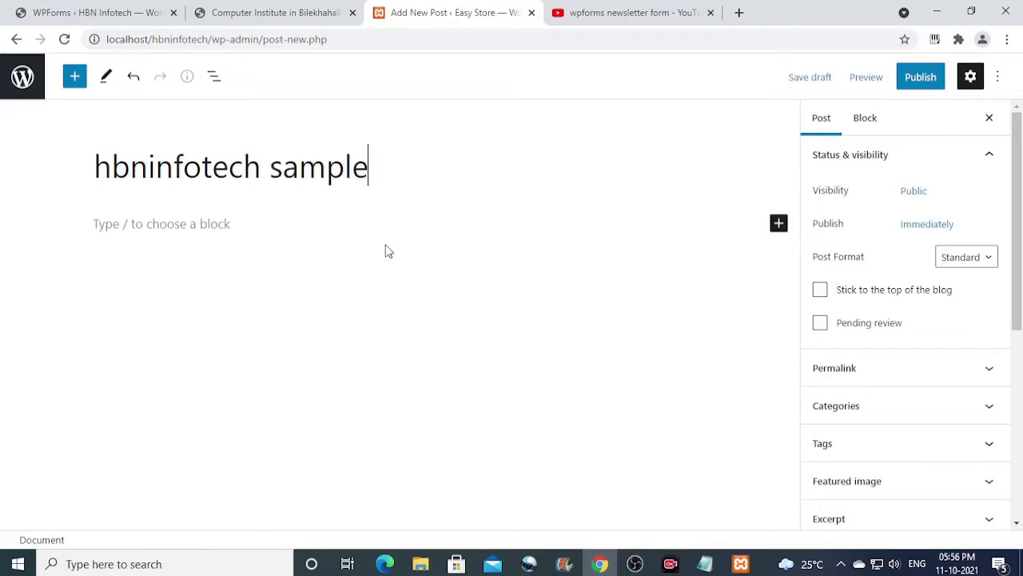
pyautogui.write('2')
pyautogui.click(193, 224)
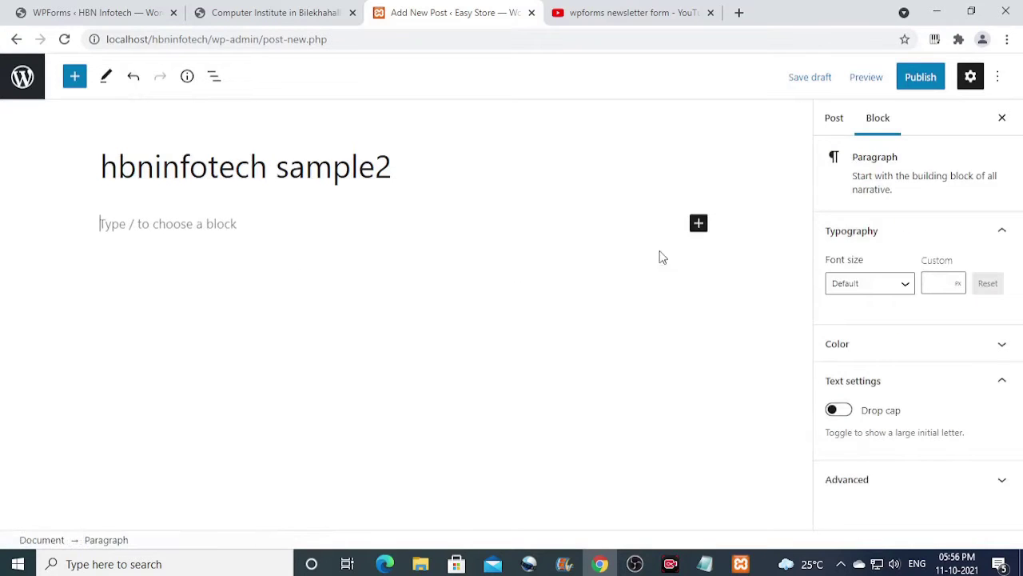
# Add a Shortcode block to the post holding the pasted [wpforms id="6"].
pyautogui.click(699, 225)
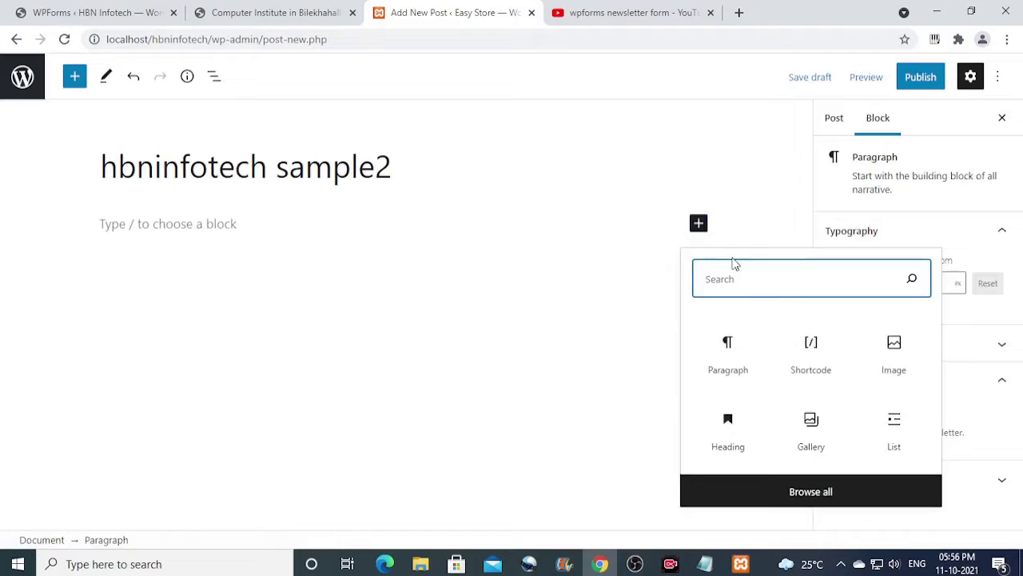
pyautogui.click(813, 355)
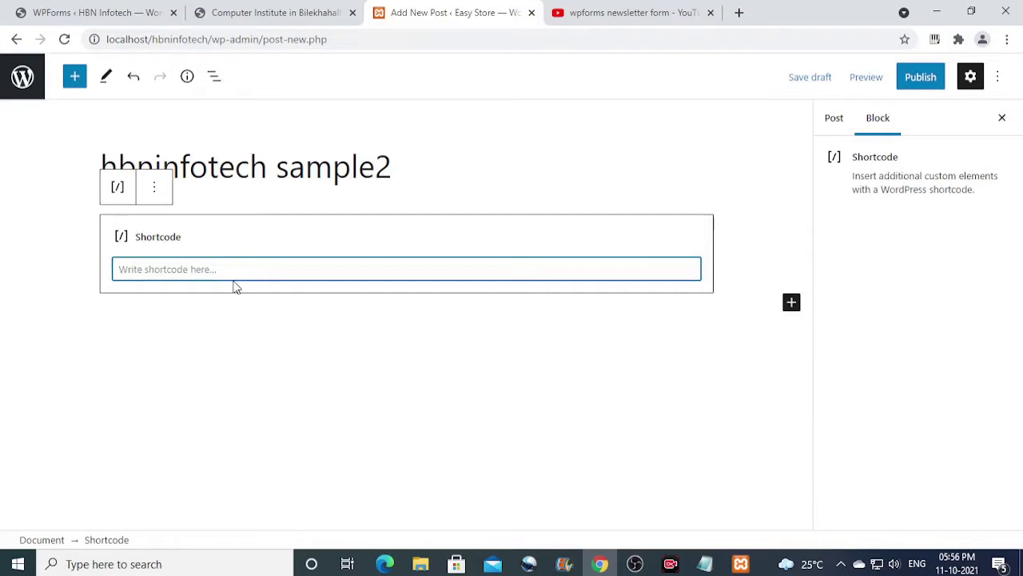
pyautogui.rightClick(162, 272)
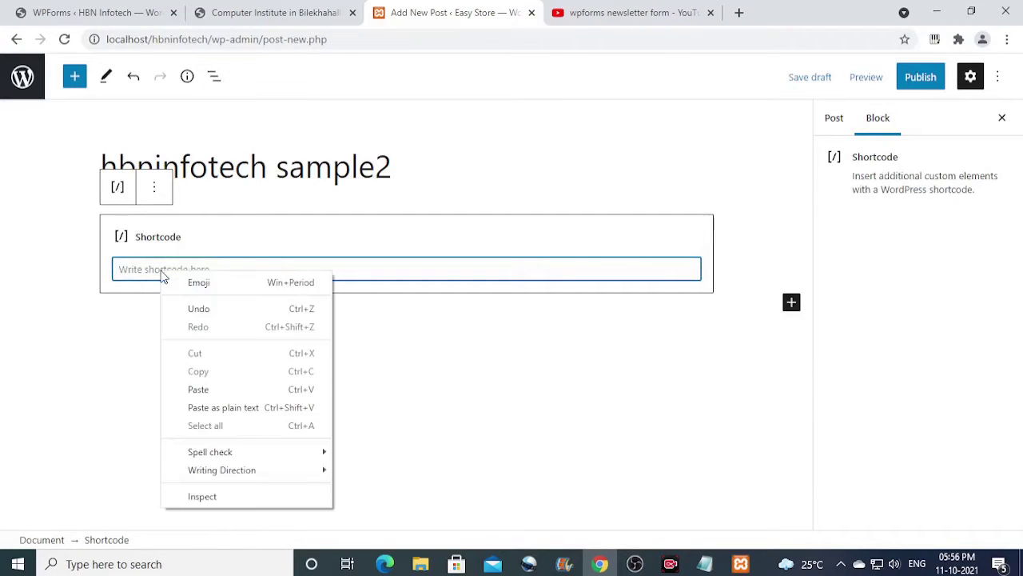
pyautogui.click(203, 392)
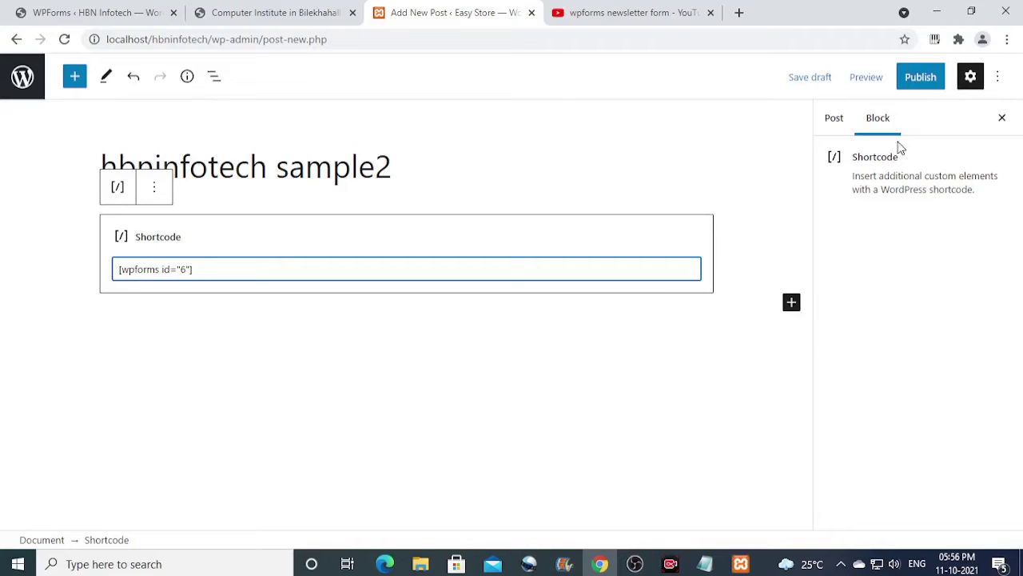
# Publish the post and view it live on the site.
pyautogui.click(937, 77)
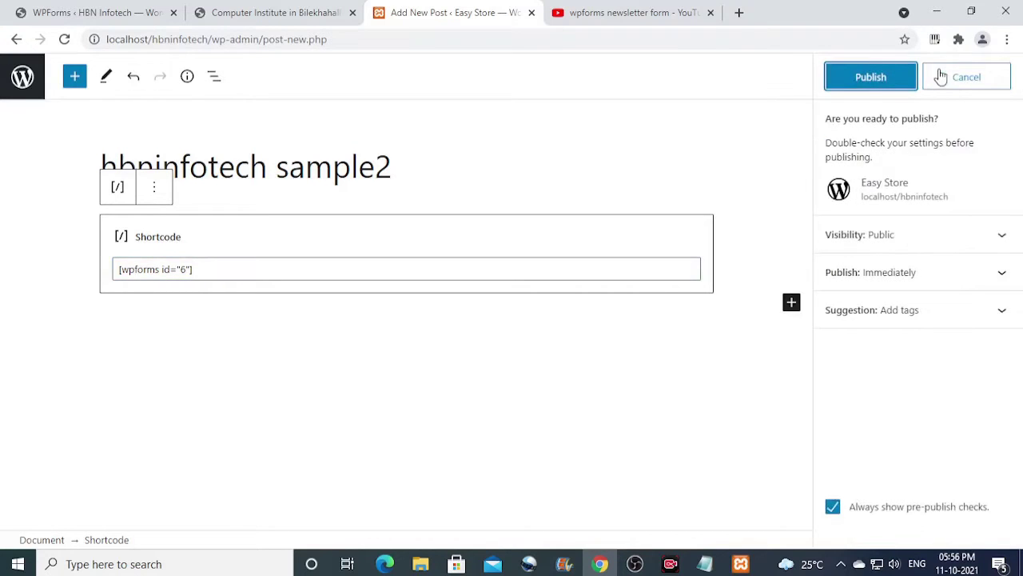
pyautogui.click(908, 79)
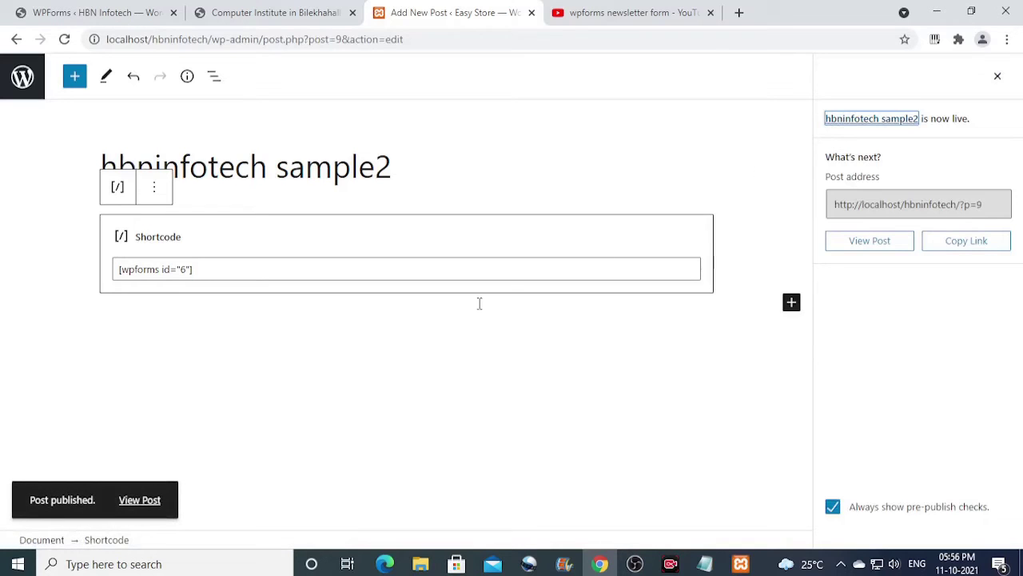
pyautogui.click(156, 504)
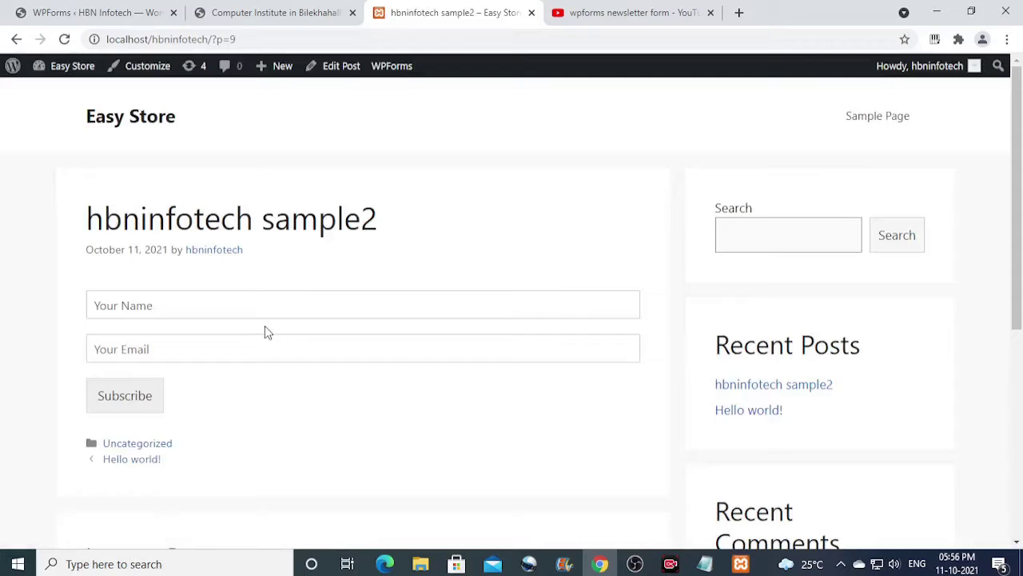
# Scroll down the hbninfotech sample2 post to inspect its unstyled Name, Email and Subscribe form.
pyautogui.scroll(-1, 264, 325)
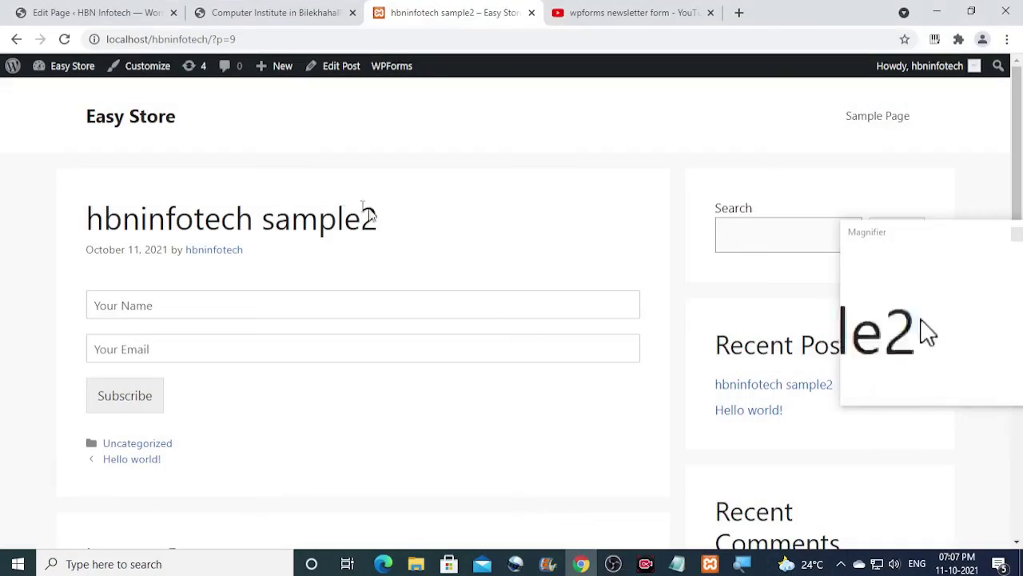
# Go from the site to the admin dashboard and on to the WPForms All Forms list.
pyautogui.moveTo(60, 67)
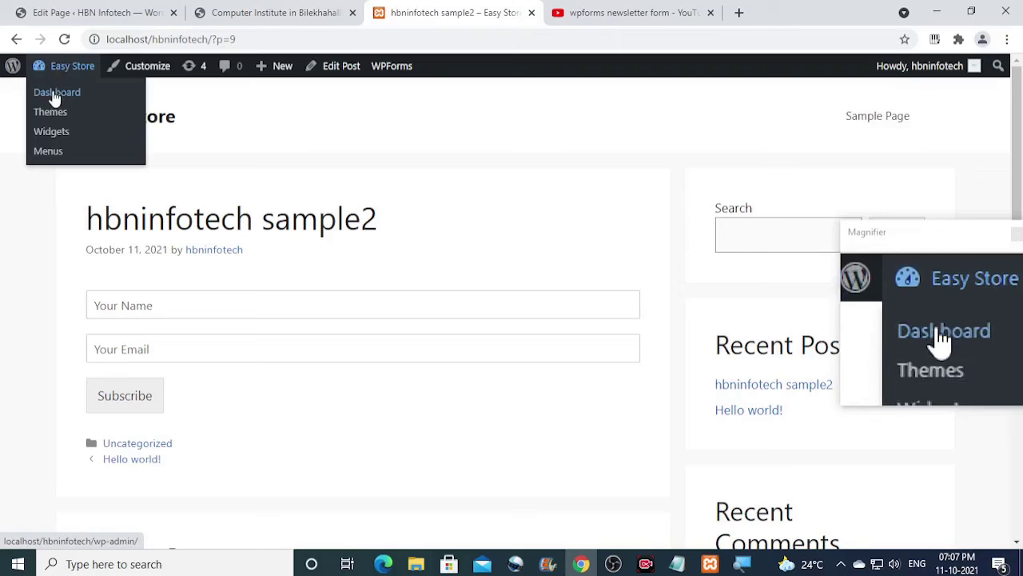
pyautogui.click(42, 96)
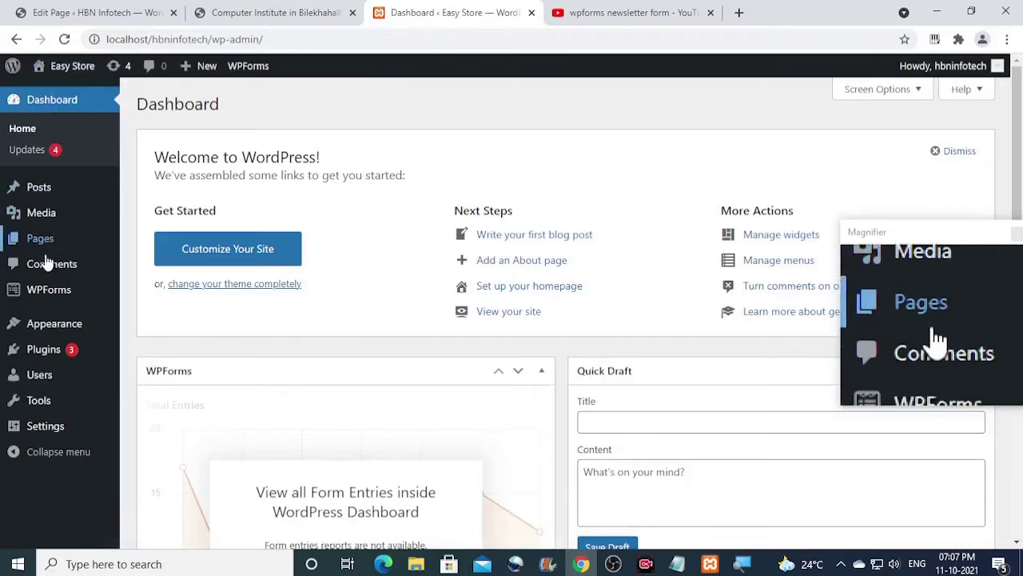
pyautogui.moveTo(46, 292)
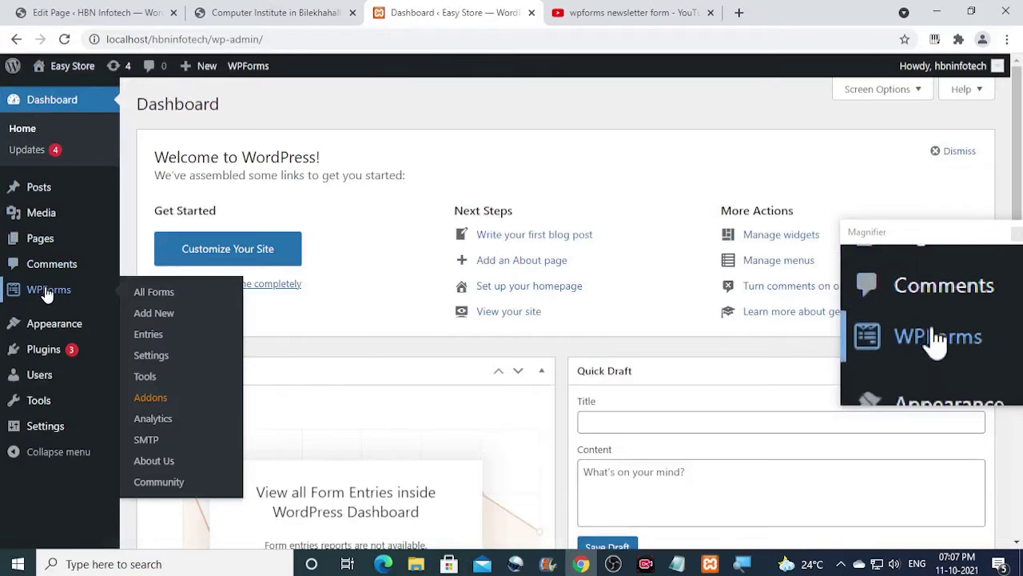
pyautogui.click(169, 298)
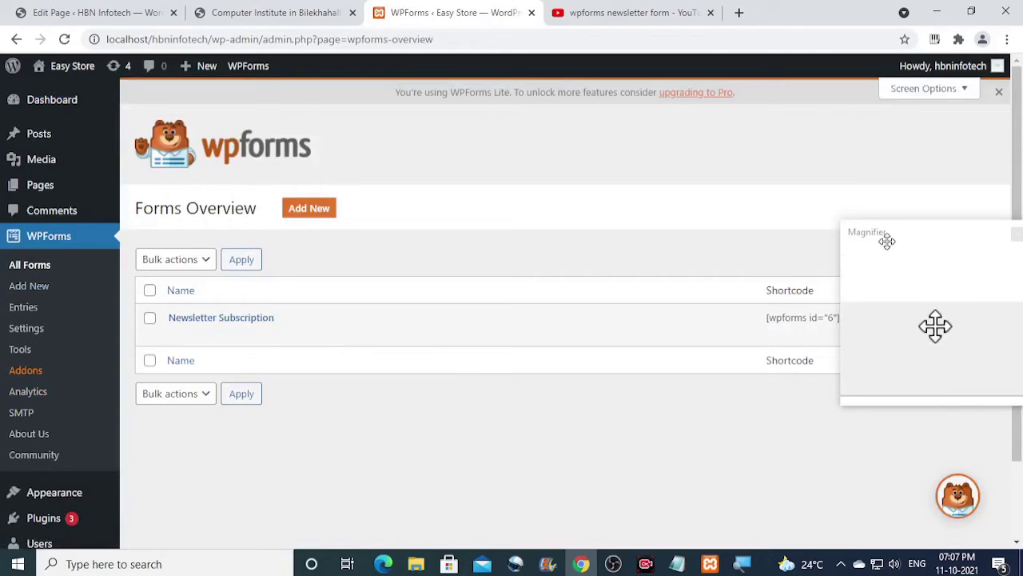
# Highlight the Newsletter Subscription shortcode [wpforms id="6"] and its form id 6.
pyautogui.moveTo(886, 237); pyautogui.dragTo(902, 393)
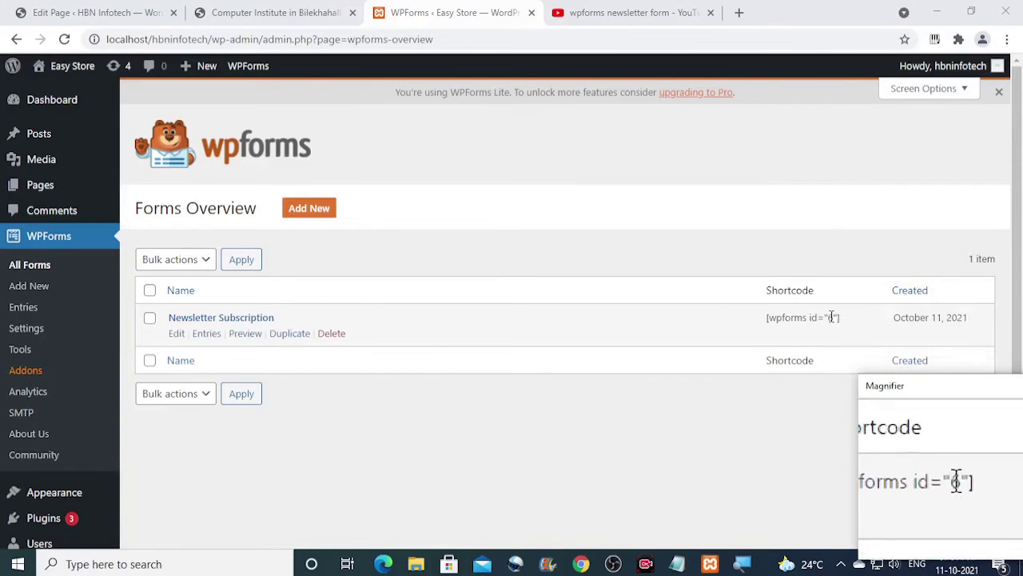
pyautogui.moveTo(841, 319); pyautogui.dragTo(766, 319)
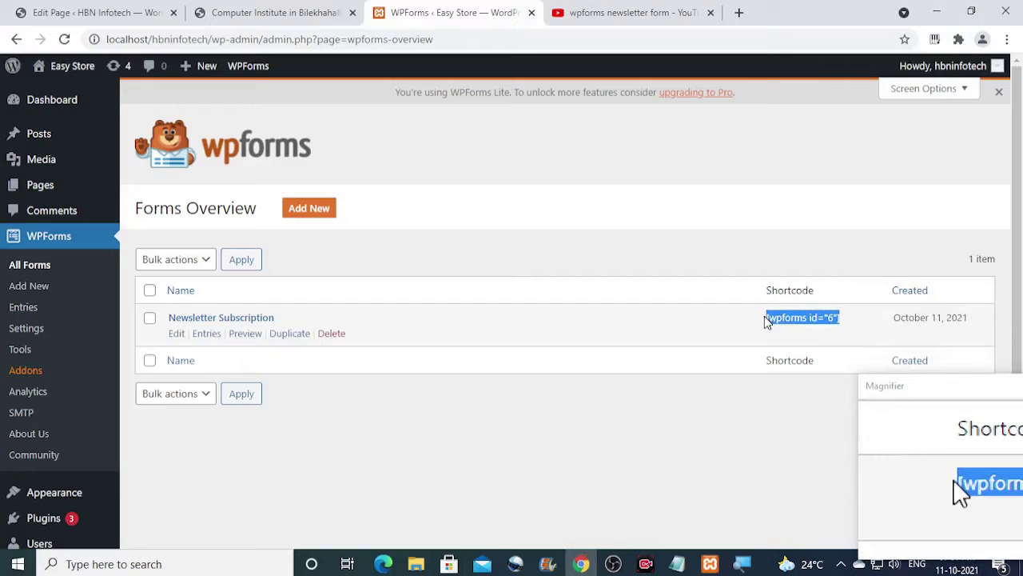
pyautogui.click(837, 317)
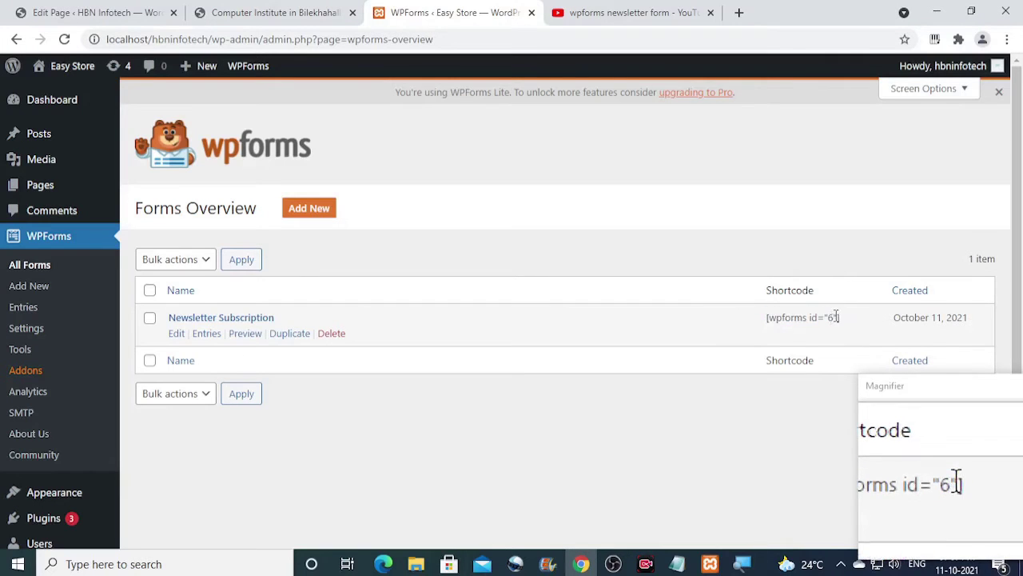
pyautogui.doubleClick(831, 318)
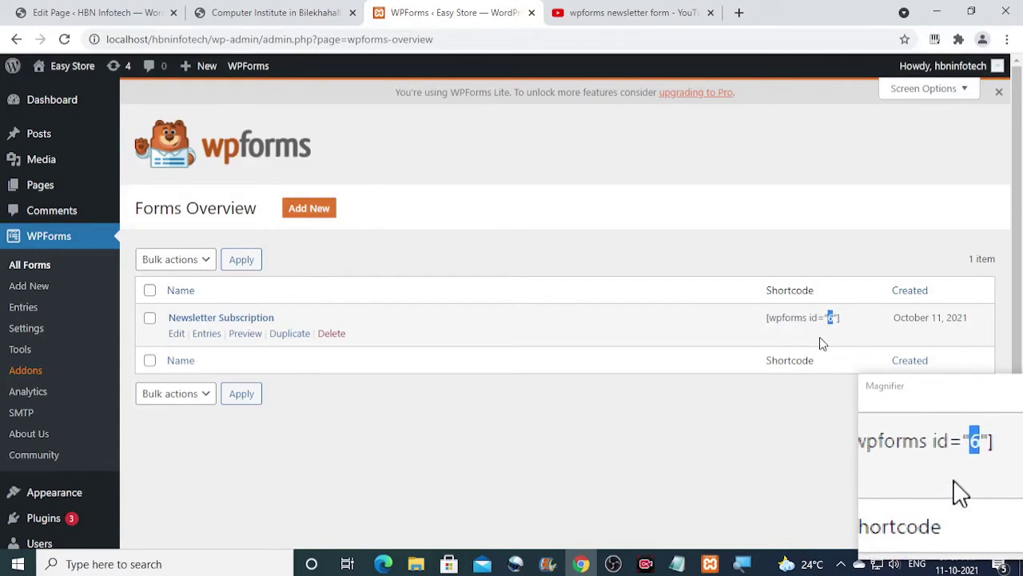
pyautogui.click(825, 343)
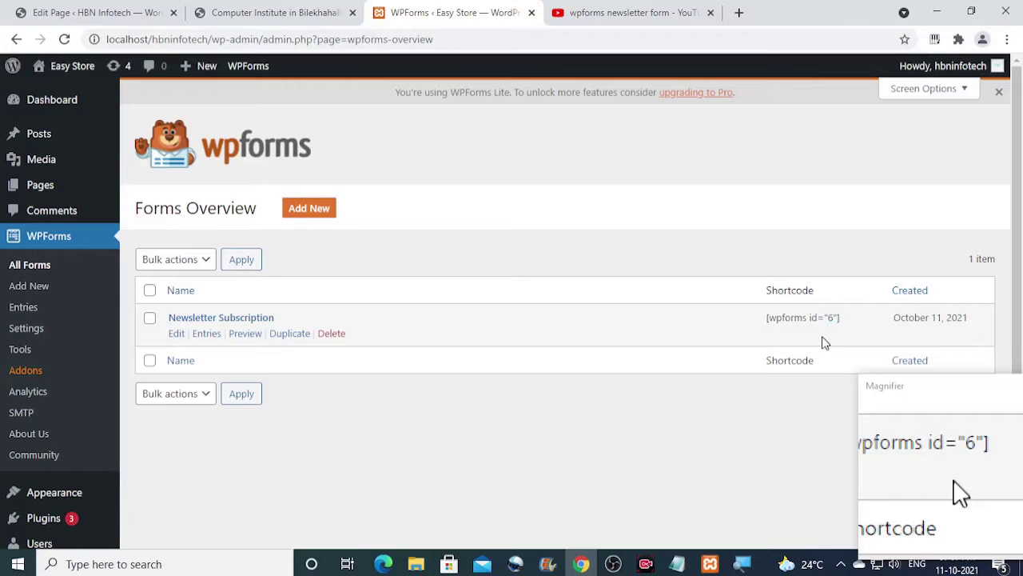
pyautogui.scroll(-1, 75, 377)
pyautogui.moveTo(68, 404)
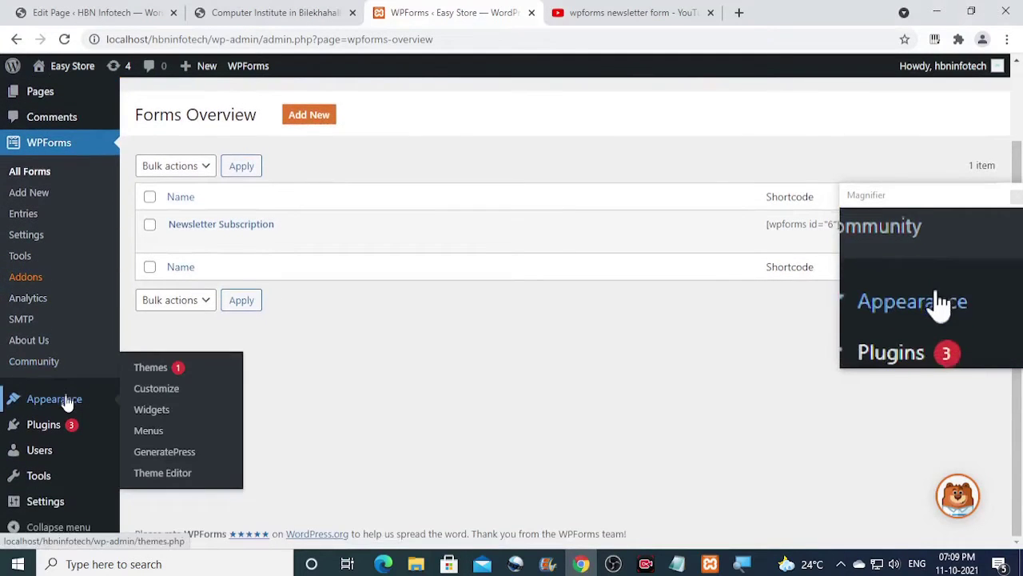
# Open the theme Customizer previewing the hbninfotech sample2 post and its unstyled Subscribe form.
pyautogui.click(158, 393)
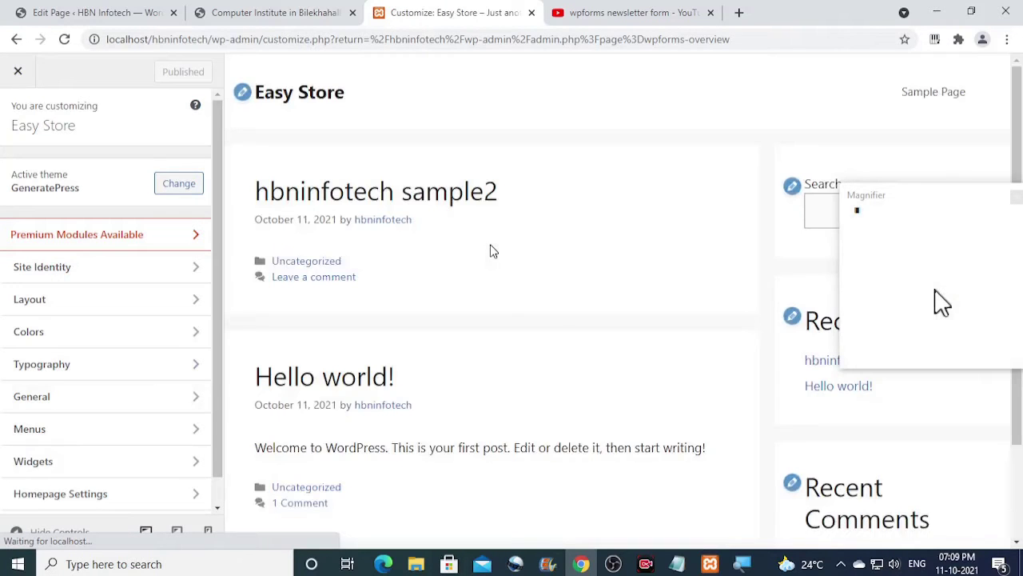
pyautogui.scroll(-1, 492, 251)
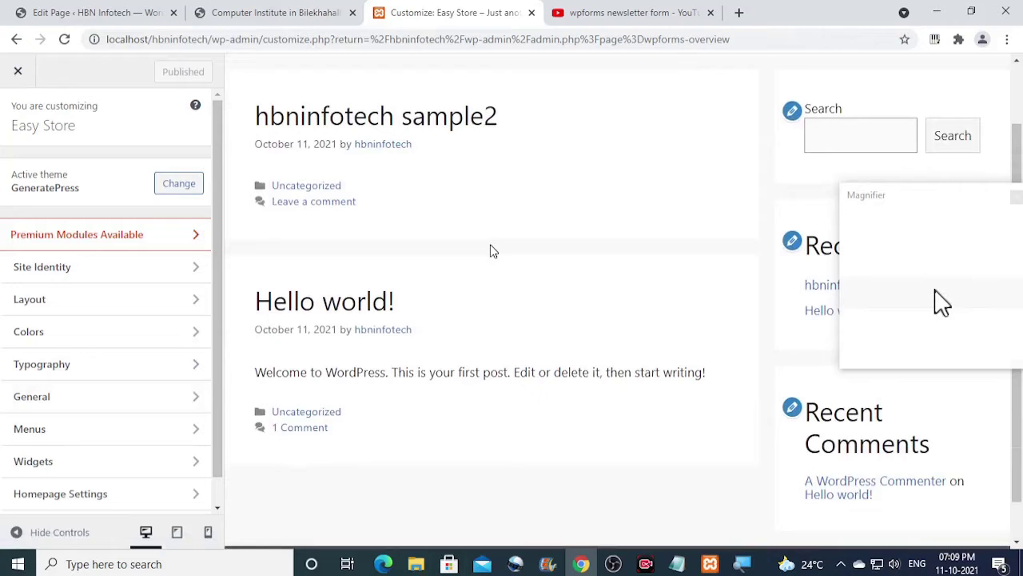
pyautogui.scroll(1, 480, 240)
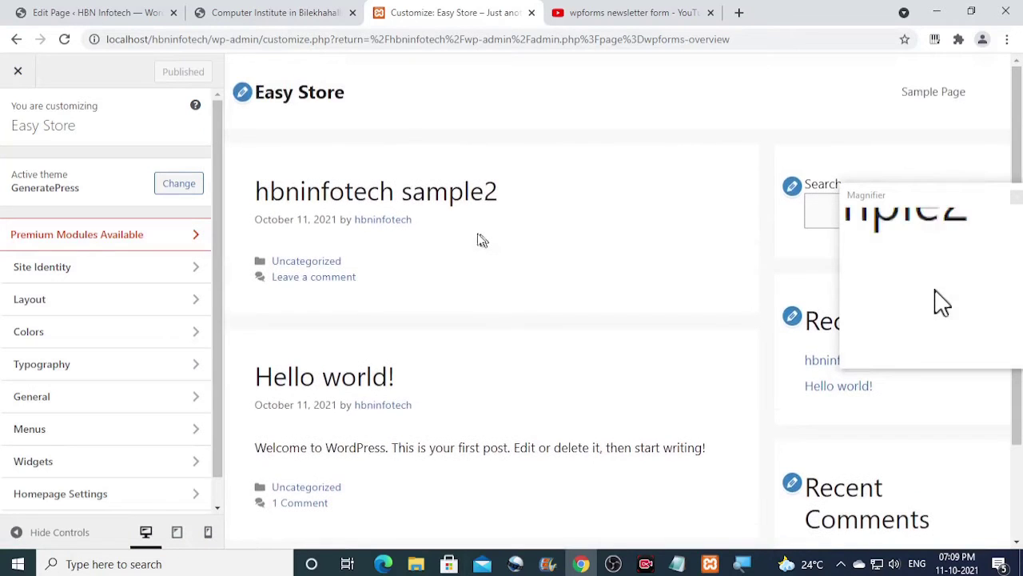
pyautogui.click(375, 198)
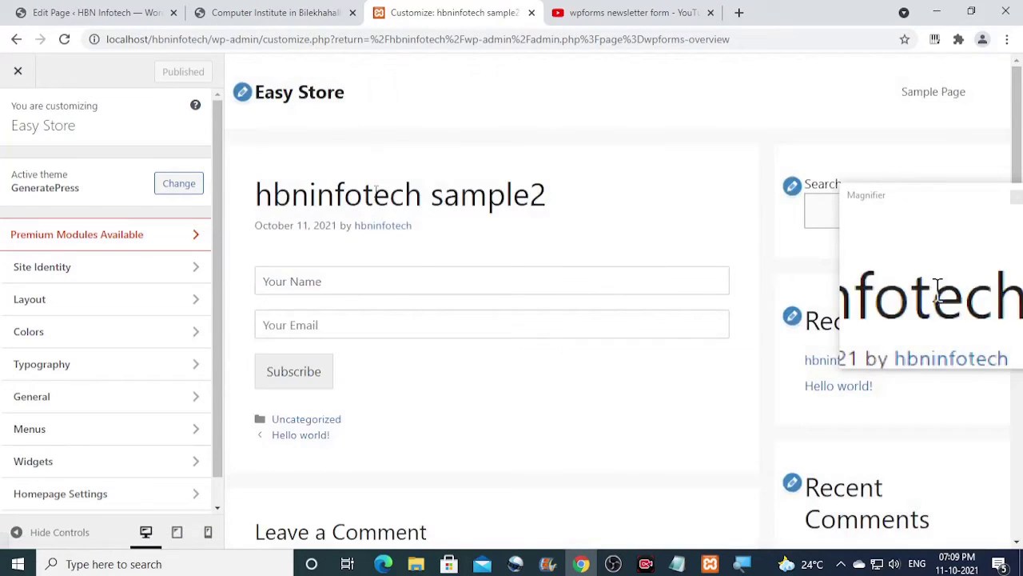
pyautogui.scroll(-1, 421, 251)
pyautogui.scroll(1, 420, 249)
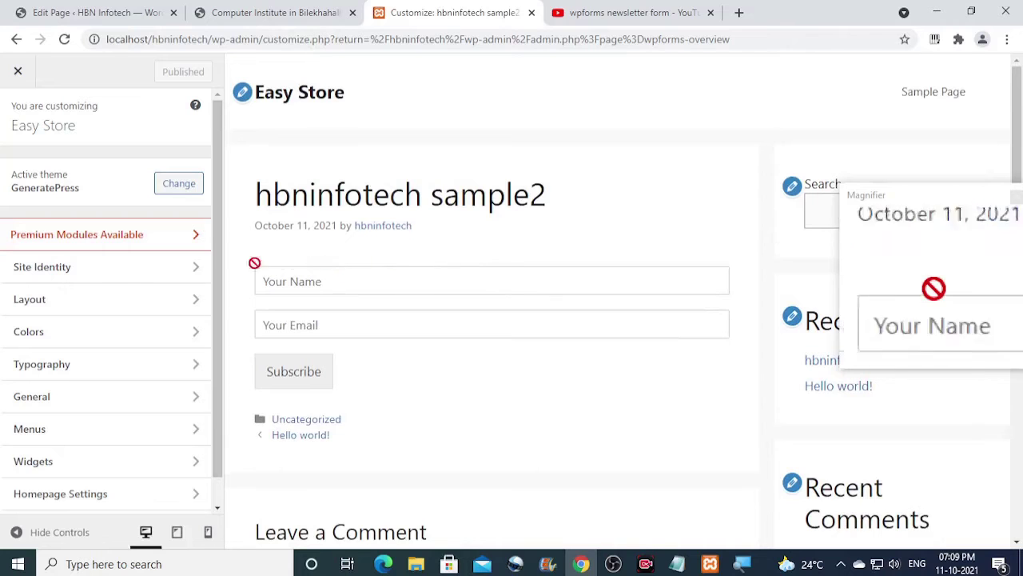
pyautogui.scroll(-1, 133, 261)
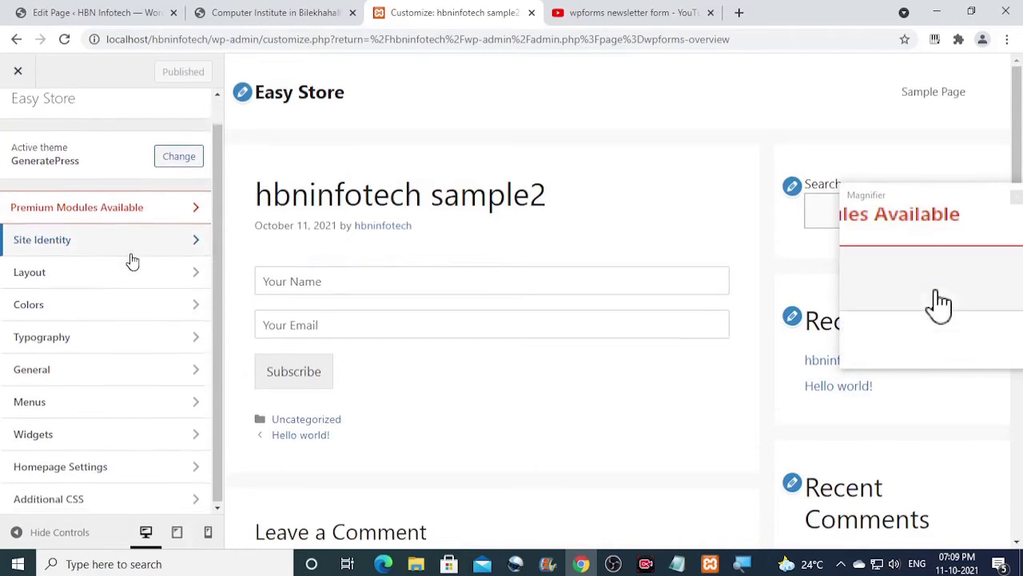
# In Additional CSS, style #wpforms-submit-6 with background #e74c3c, min-width 181px and color #ecf0f1.
pyautogui.click(112, 502)
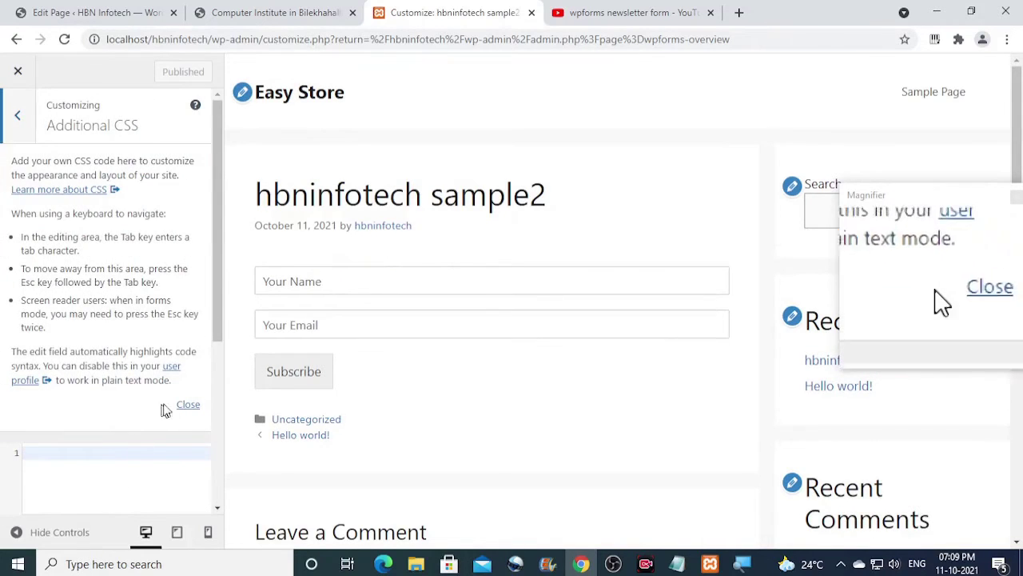
pyautogui.click(187, 405)
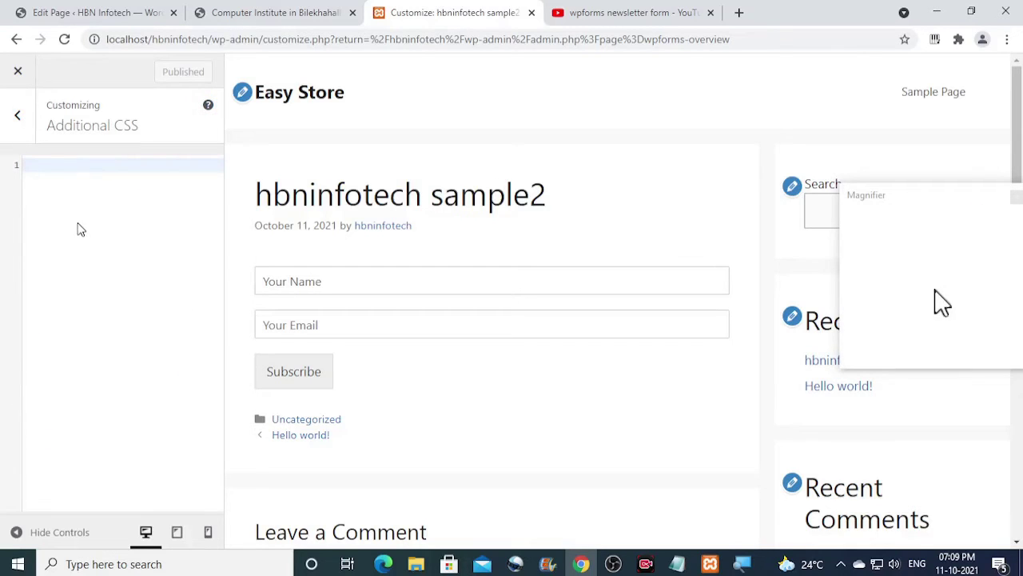
pyautogui.write('#')
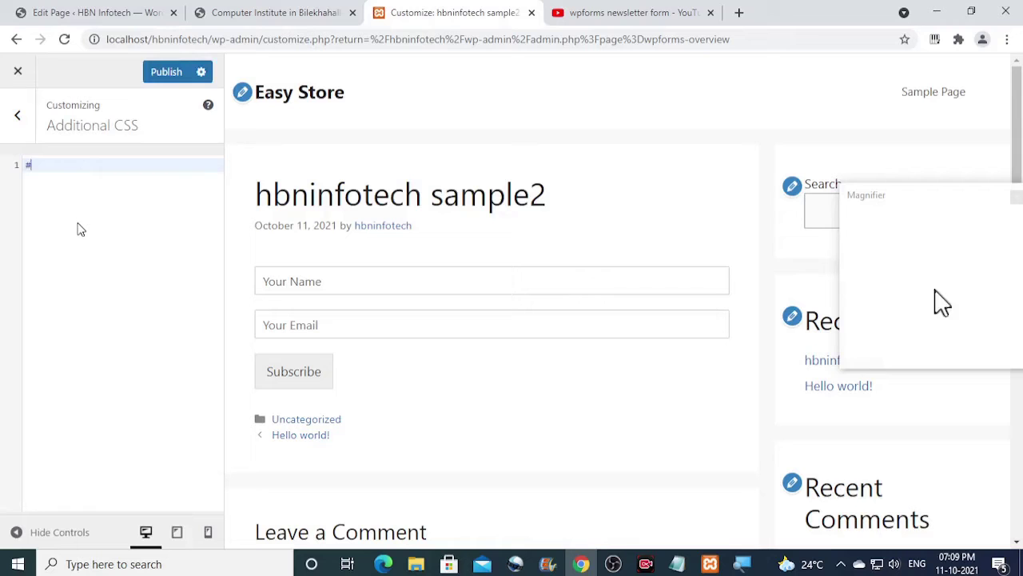
pyautogui.write('wp')
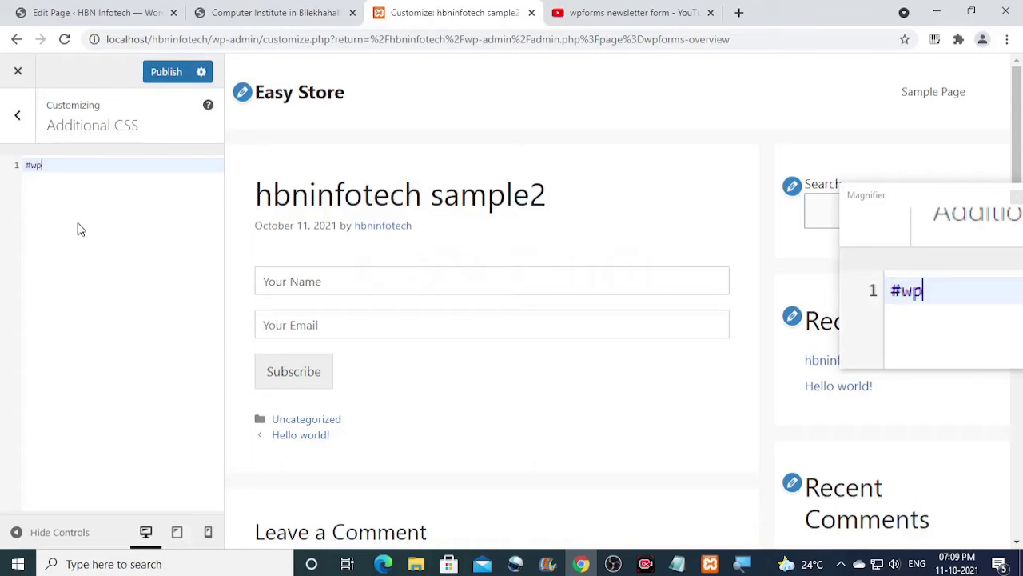
pyautogui.write('forms')
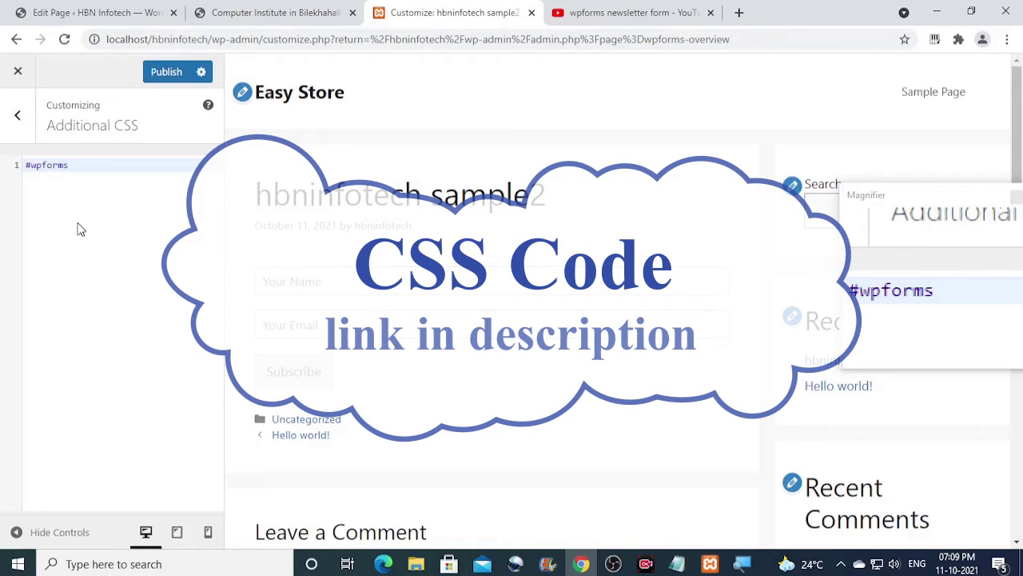
pyautogui.write('-submit')
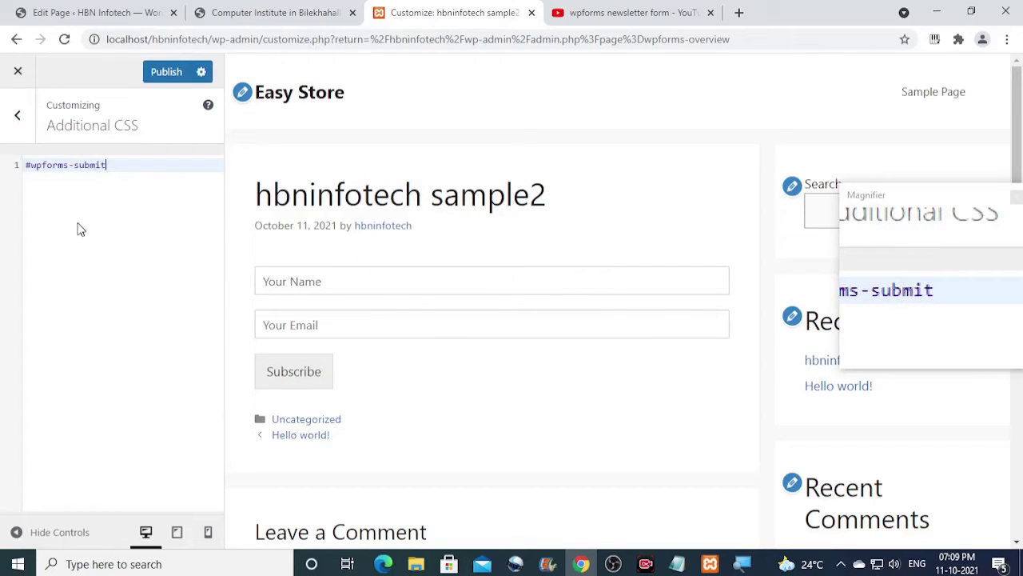
pyautogui.write('-')
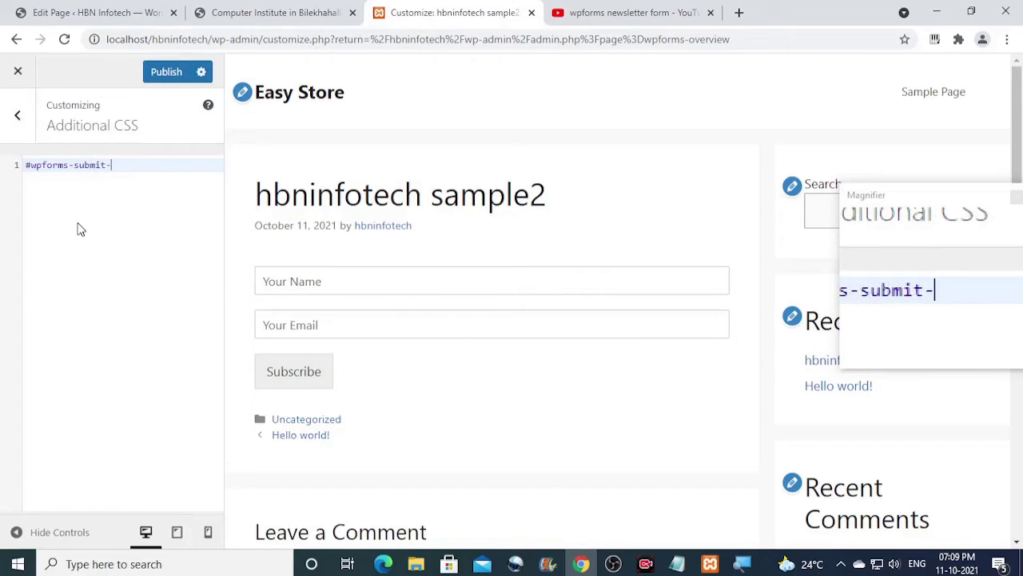
pyautogui.write('6{')
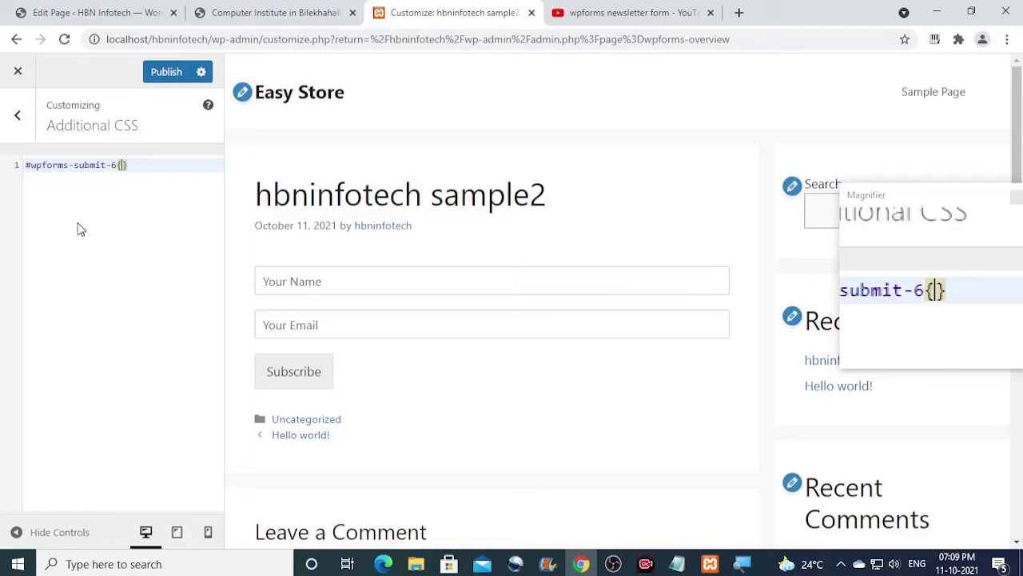
pyautogui.write('back')
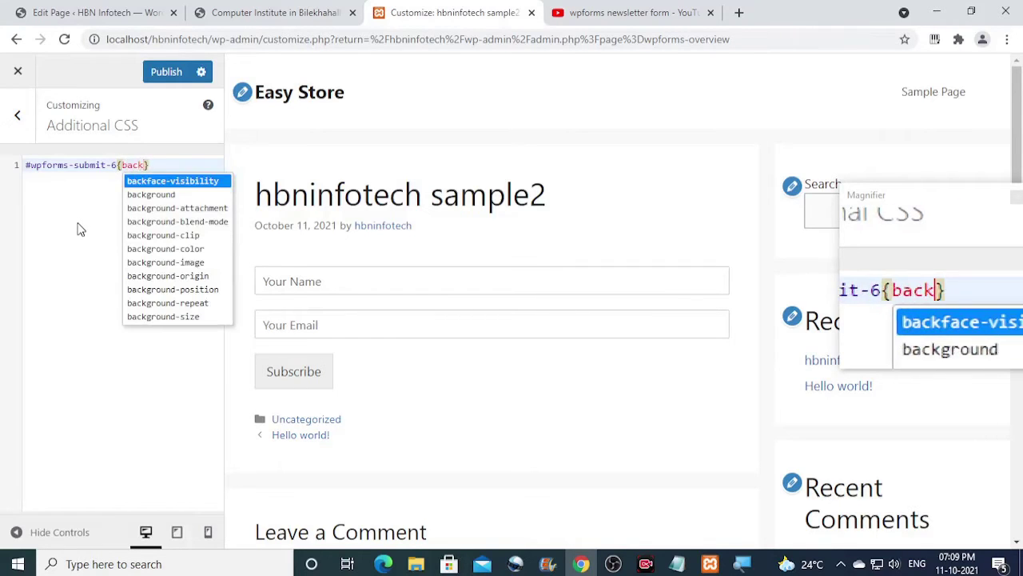
pyautogui.click(163, 249)
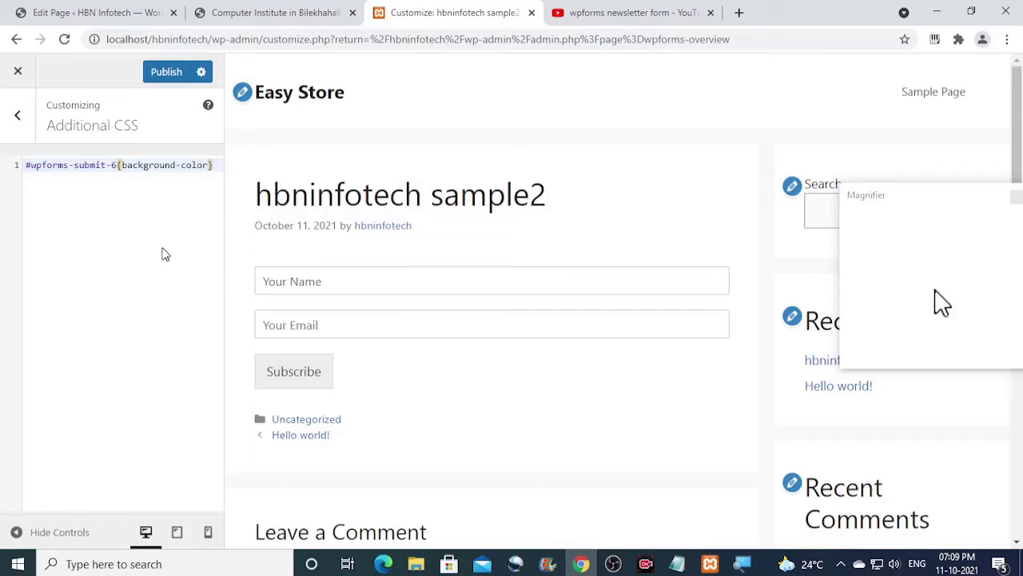
pyautogui.write(':')
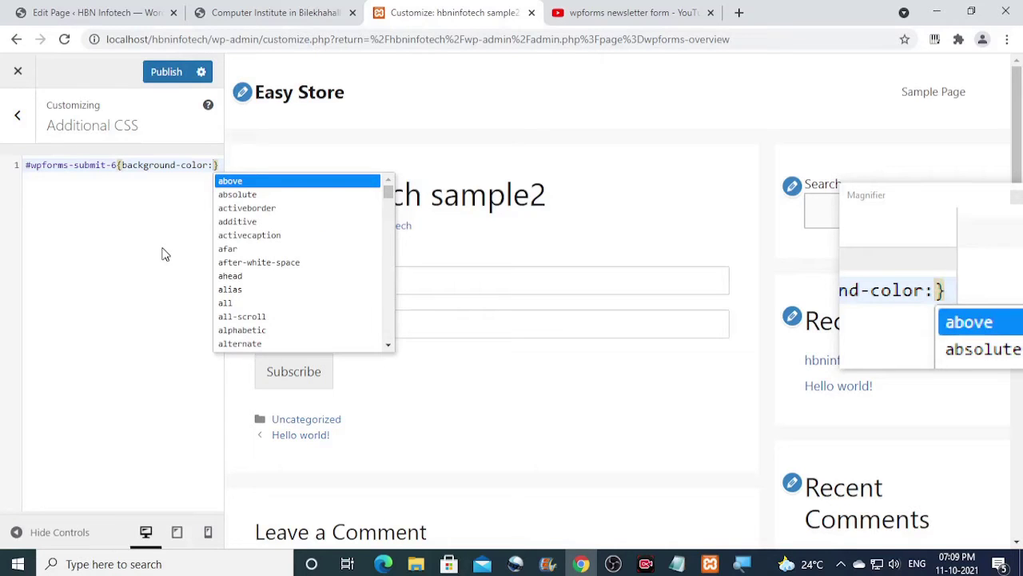
pyautogui.write('#e74')
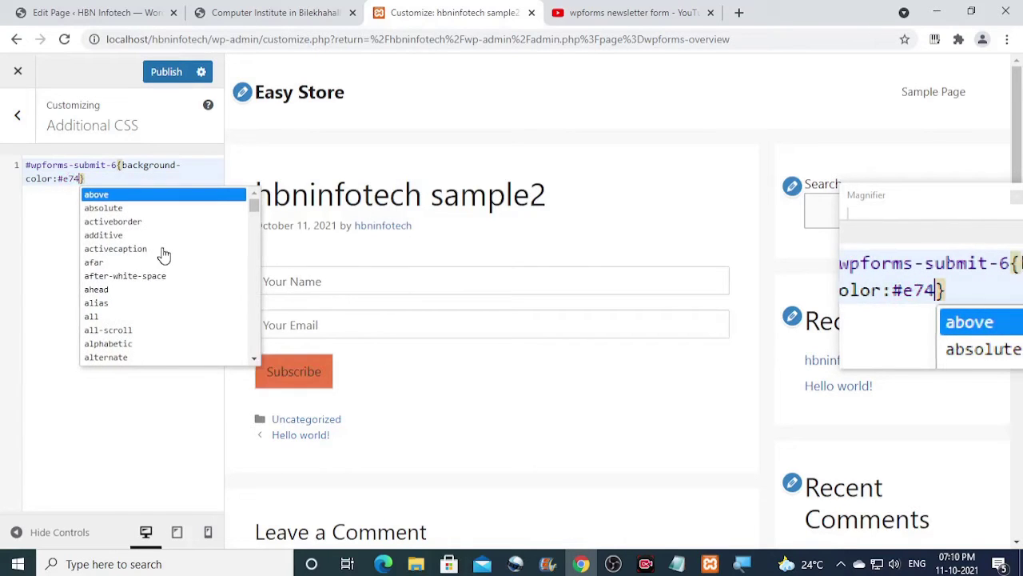
pyautogui.write('c3c;')
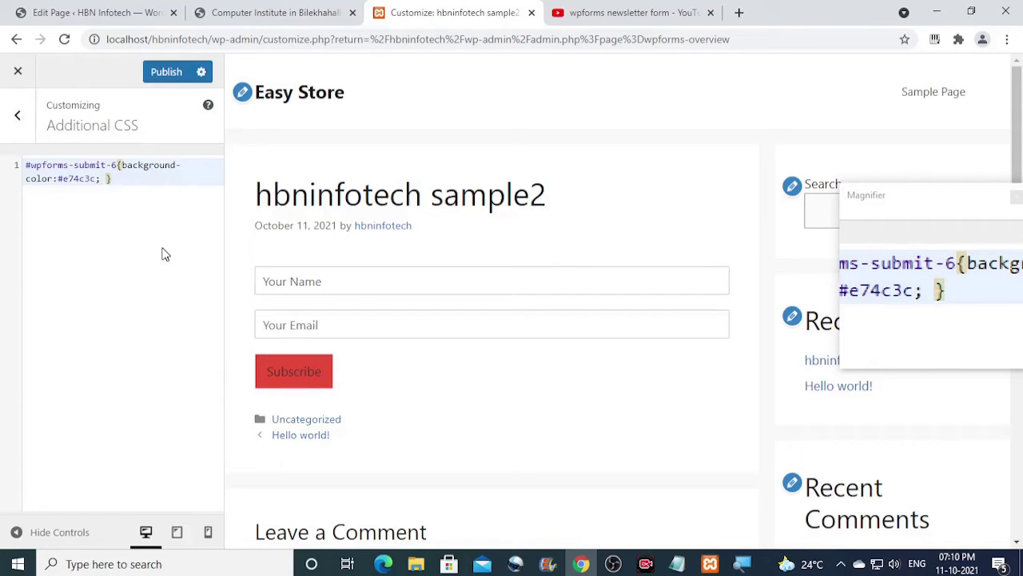
pyautogui.write(' min')
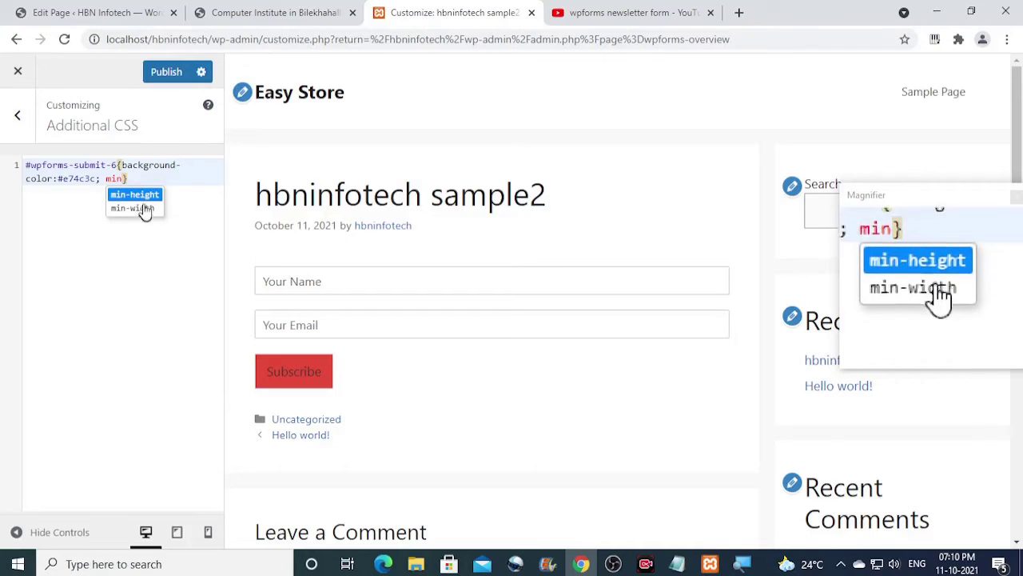
pyautogui.click(143, 210)
pyautogui.write(':181px')
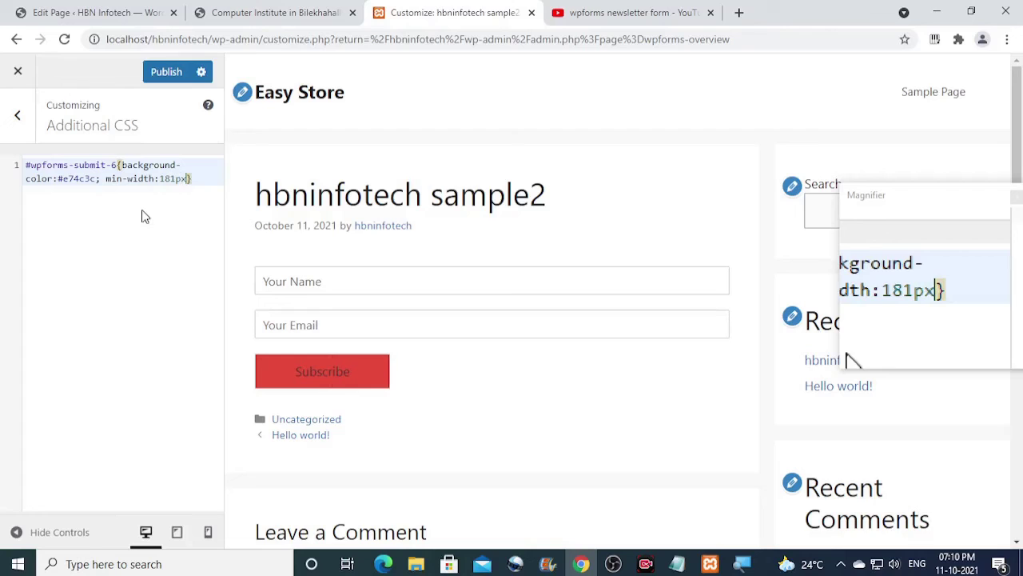
pyautogui.write(';')
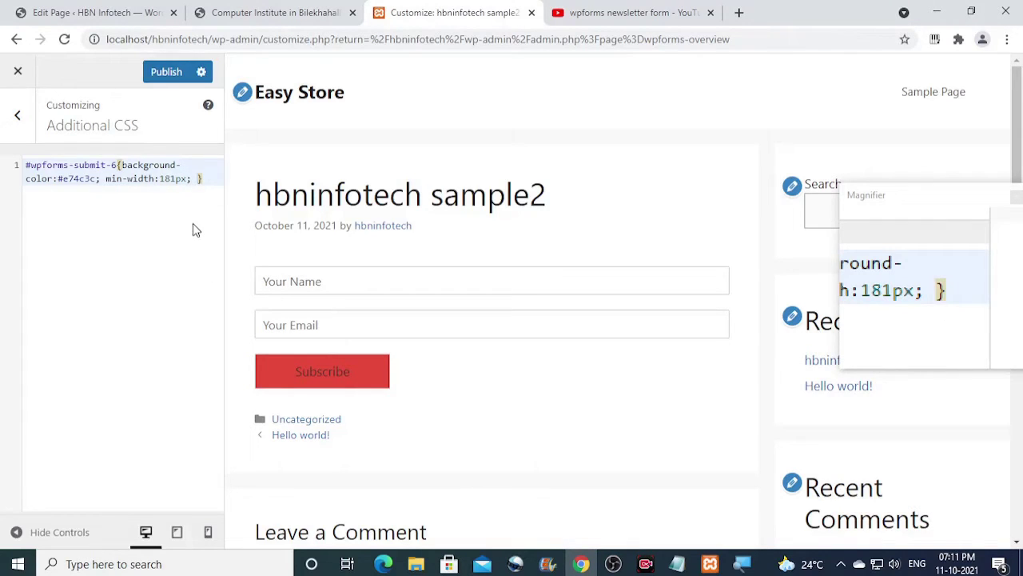
pyautogui.write(' colo')
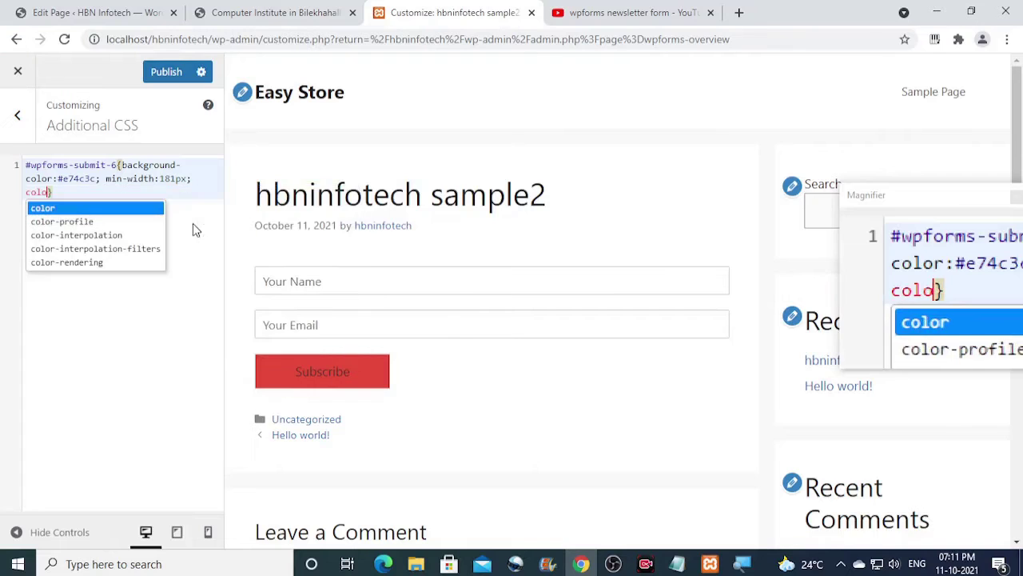
pyautogui.write('r')
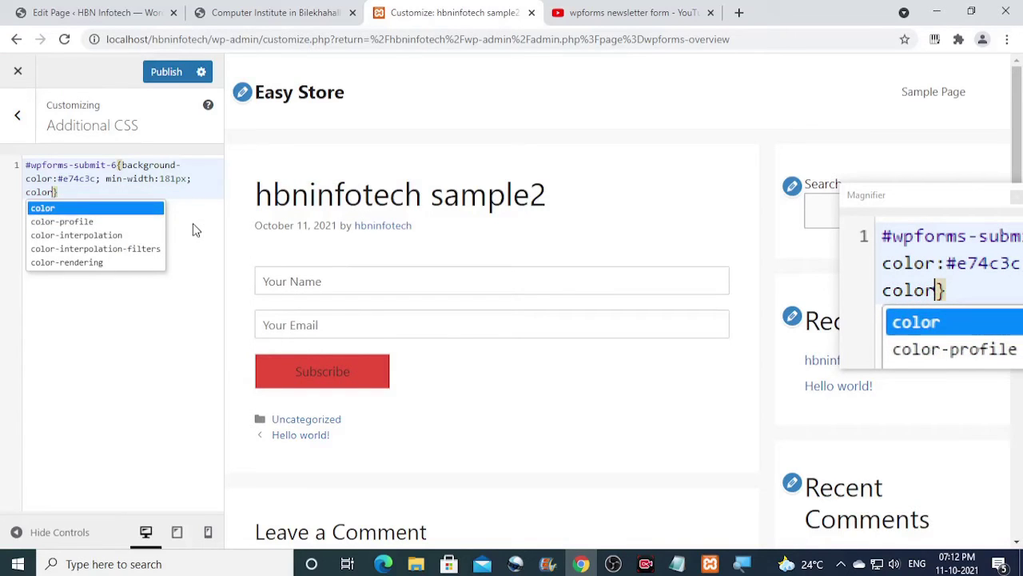
pyautogui.write(':#ecf')
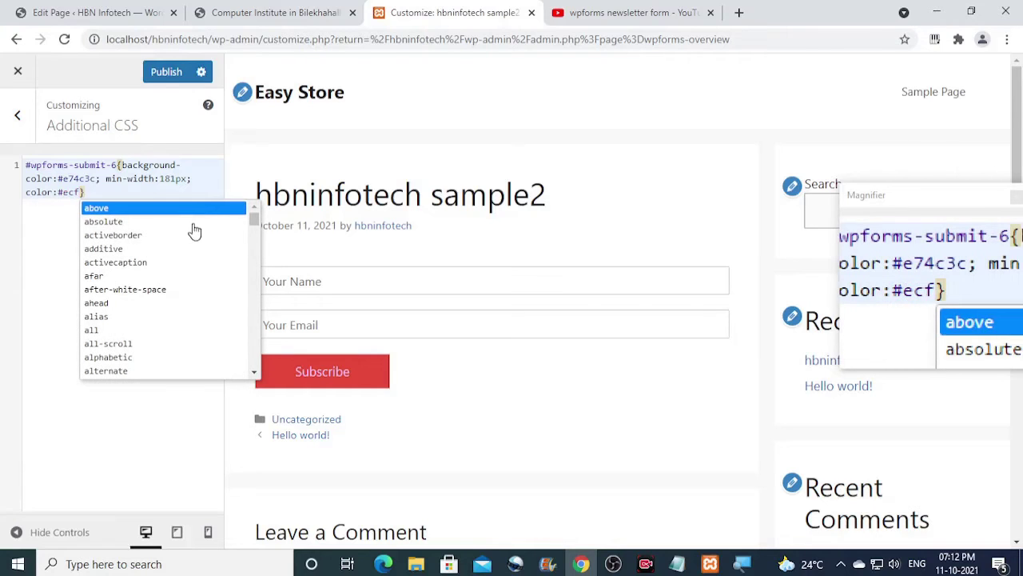
pyautogui.write('0f')
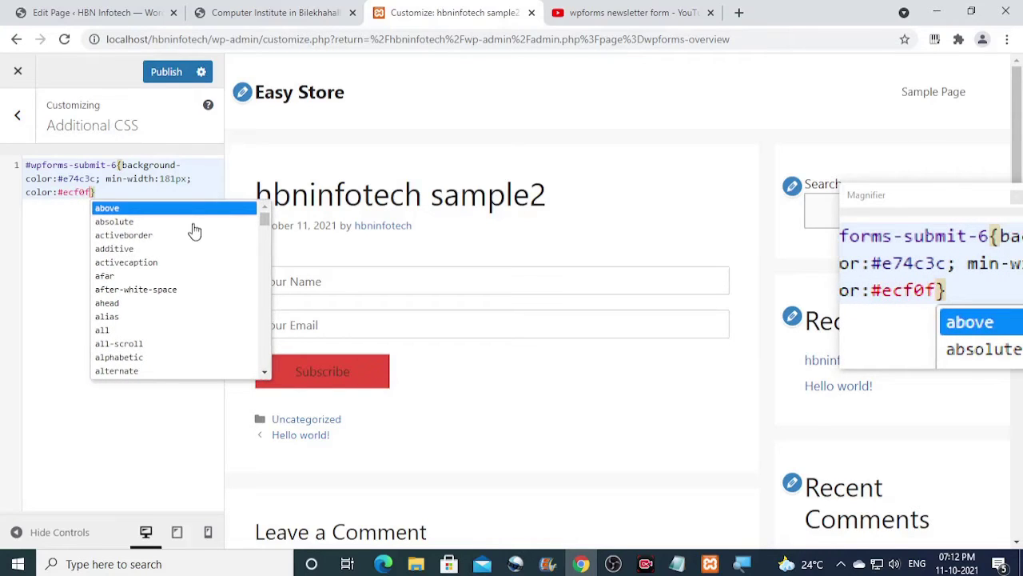
pyautogui.write('1')
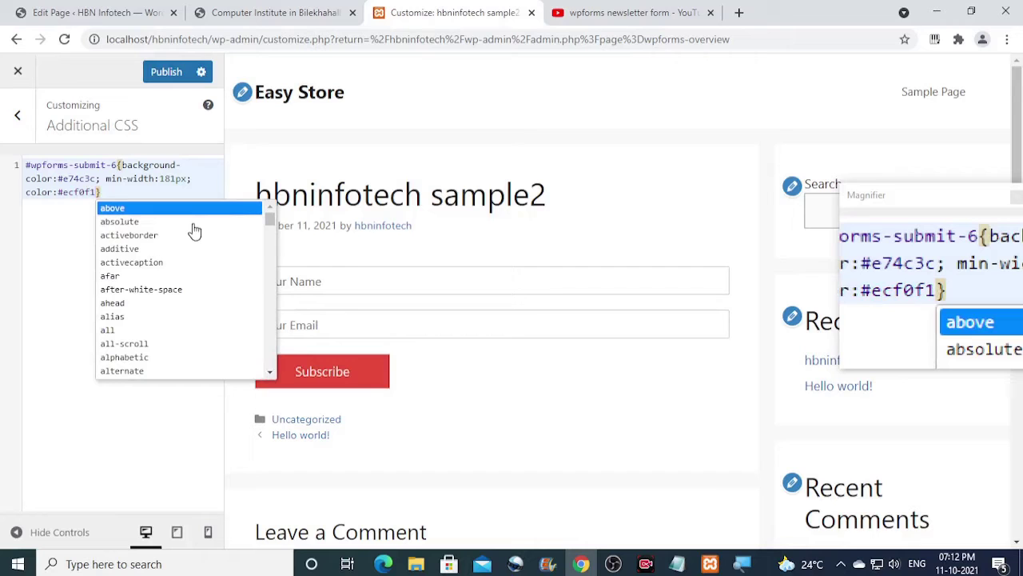
pyautogui.write(';')
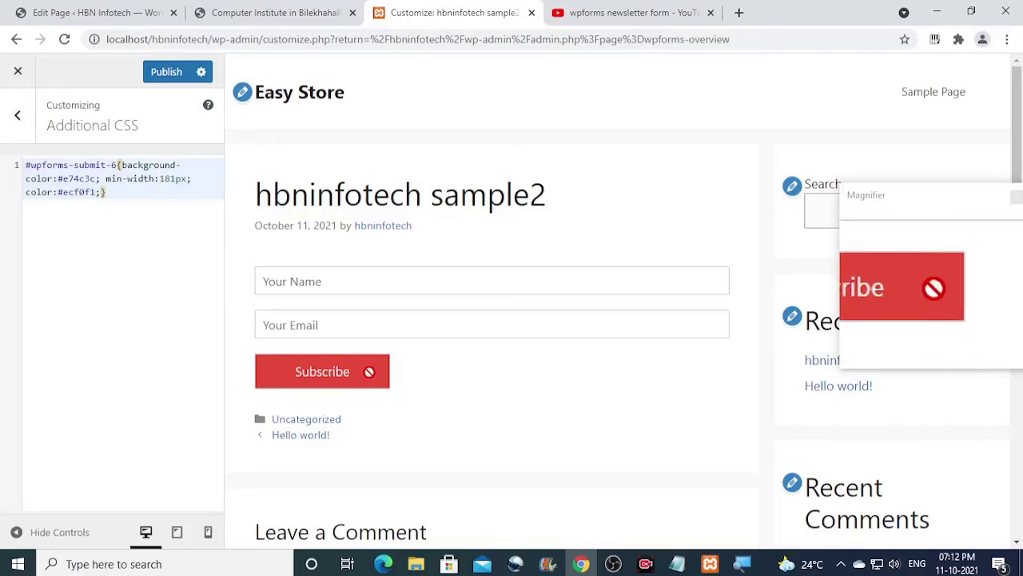
# Publish the button CSS, exit the Customizer, and open hbninfotech sample2 for editing.
pyautogui.click(166, 73)
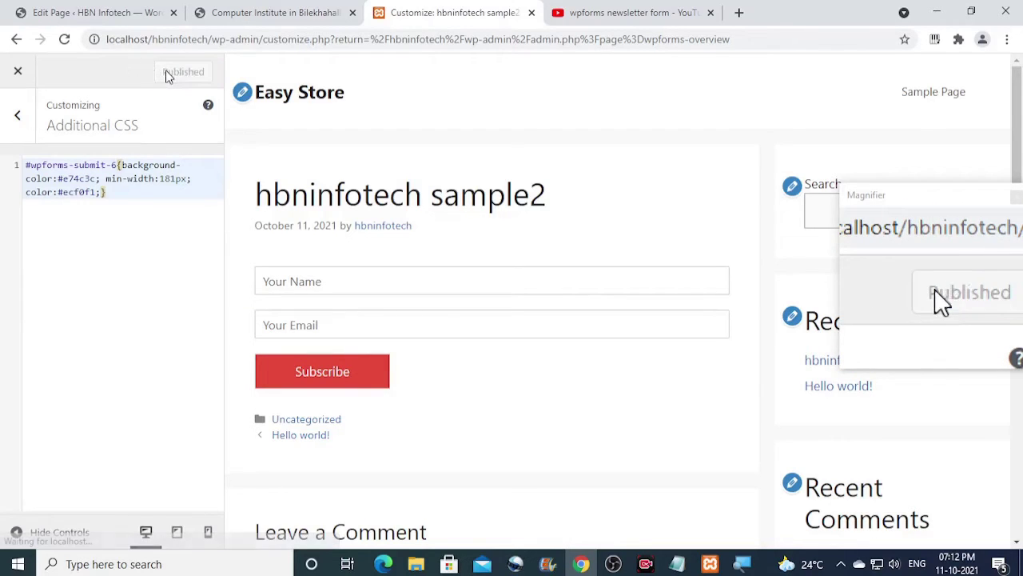
pyautogui.click(18, 73)
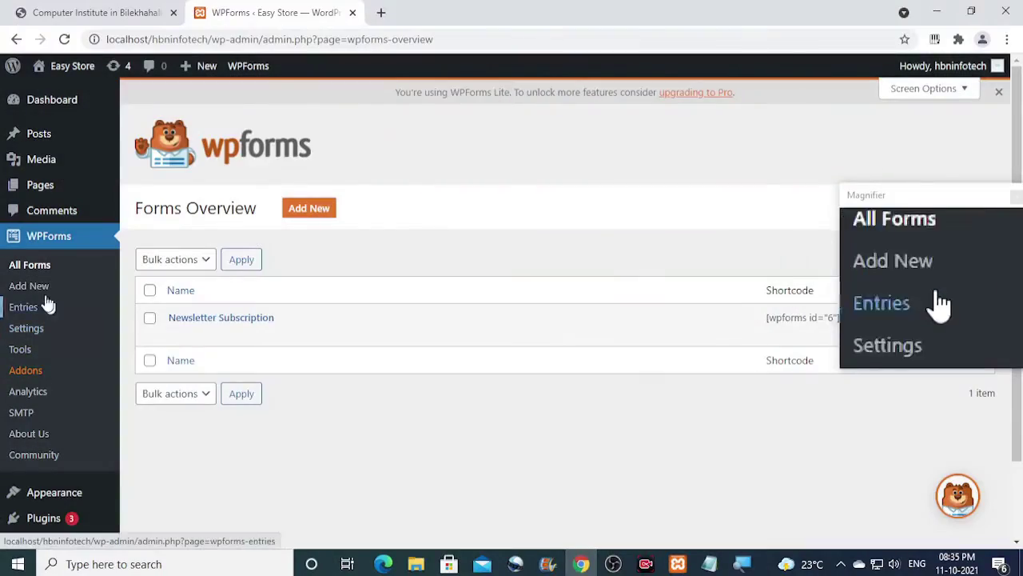
pyautogui.moveTo(40, 140)
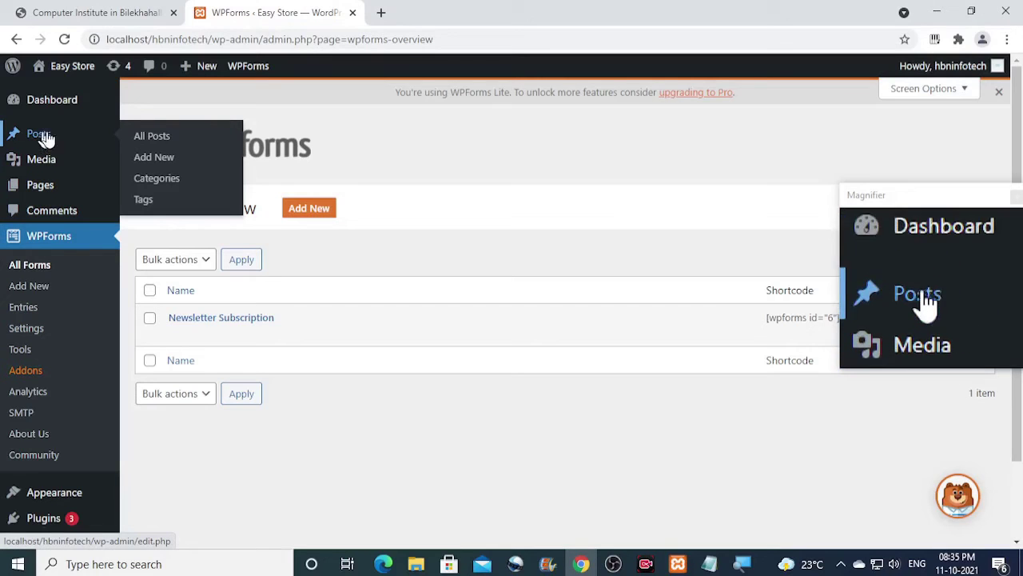
pyautogui.click(152, 144)
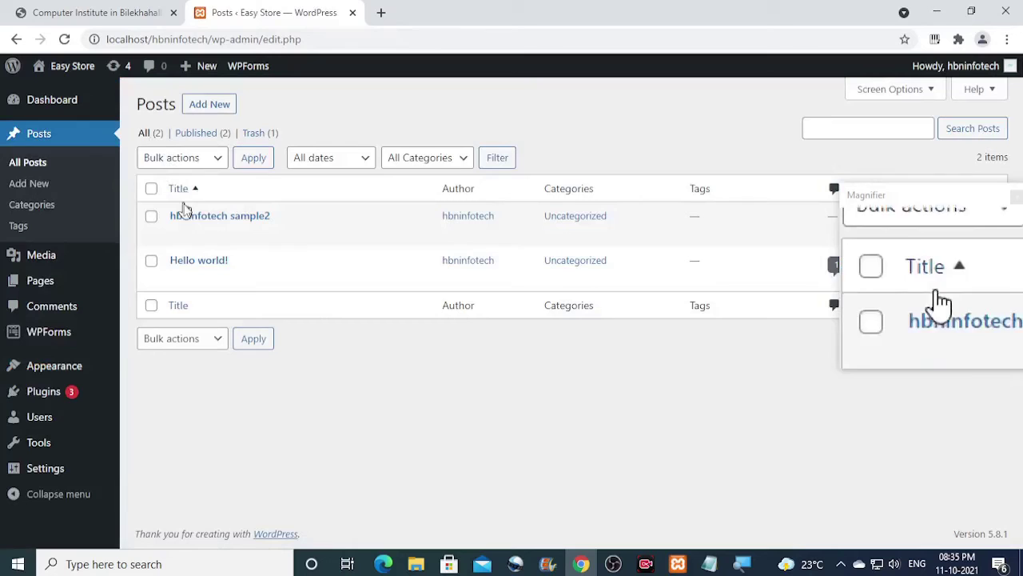
pyautogui.click(177, 235)
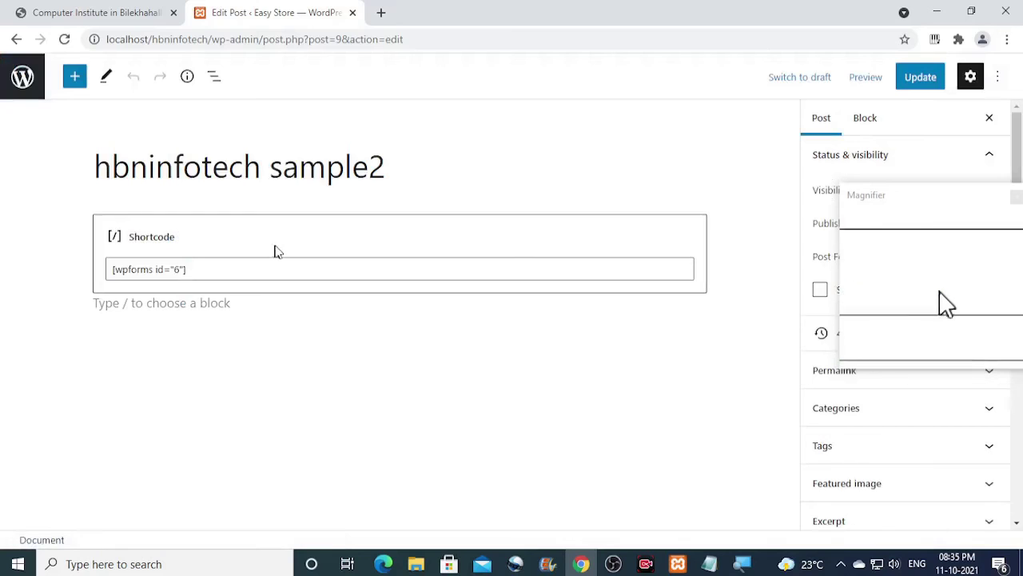
# Insert a Custom HTML block below the [wpforms id="6"] shortcode block.
pyautogui.click(104, 302)
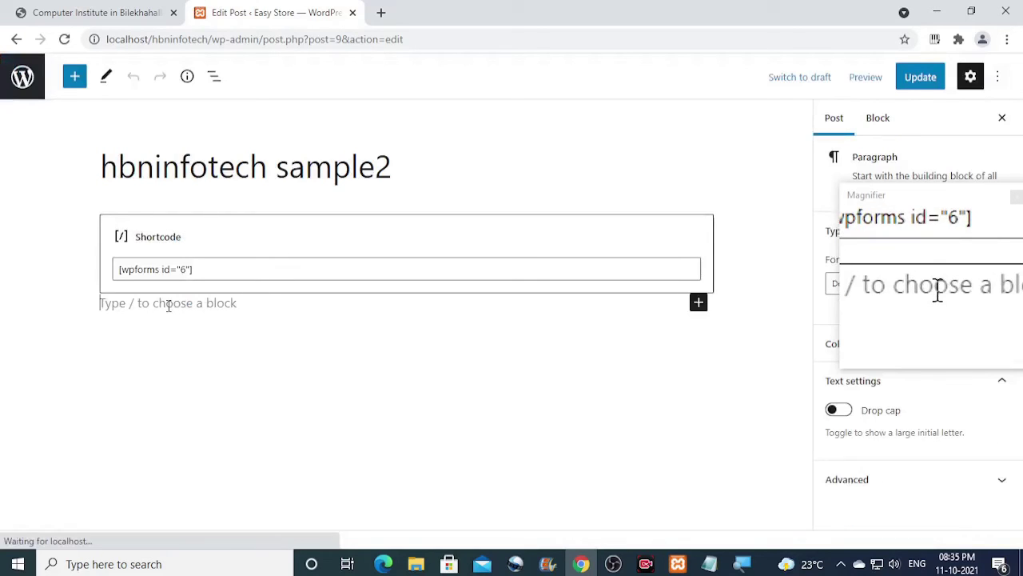
pyautogui.click(698, 302)
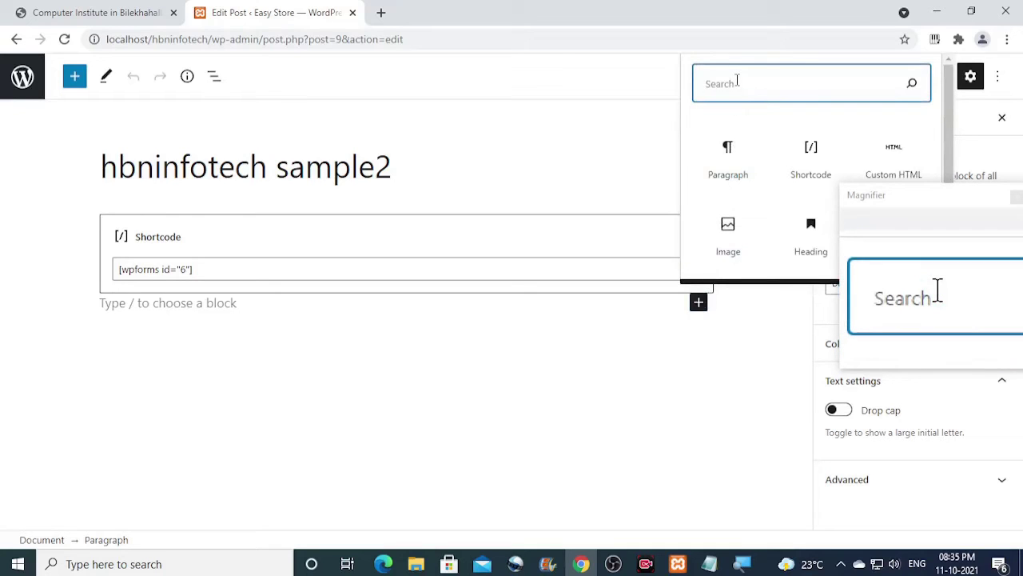
pyautogui.write('html')
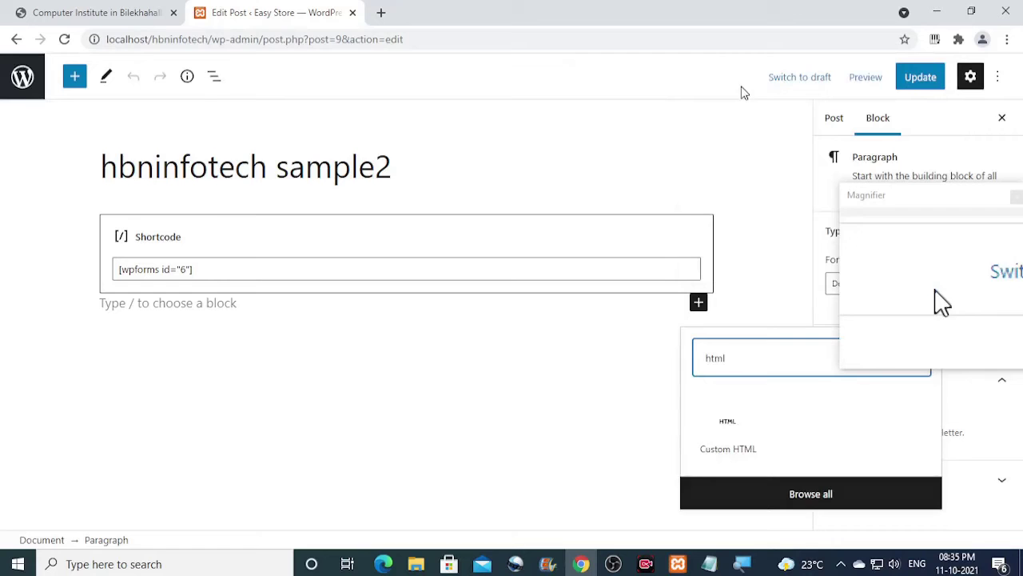
pyautogui.moveTo(901, 194); pyautogui.dragTo(909, 187)
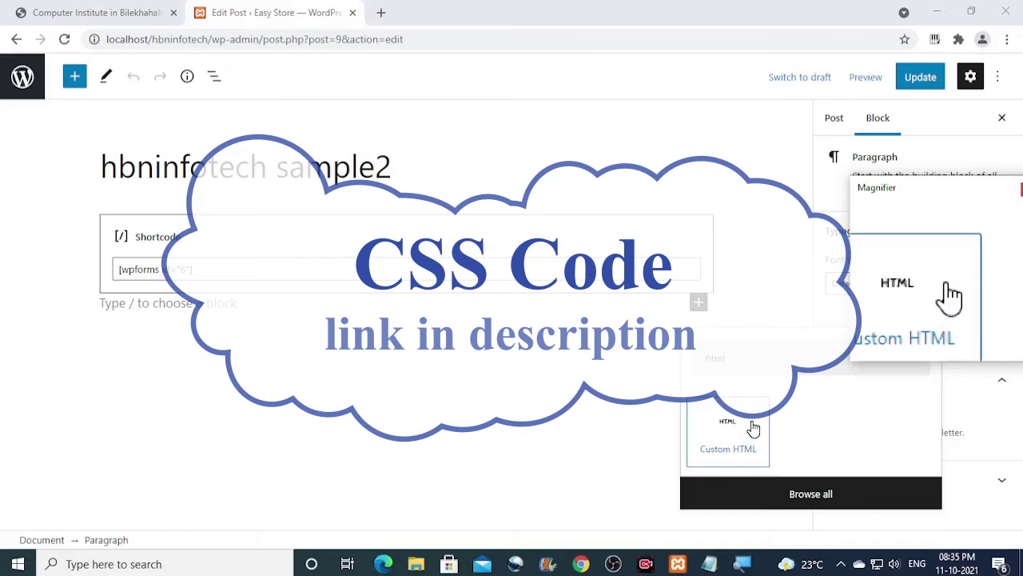
pyautogui.click(727, 433)
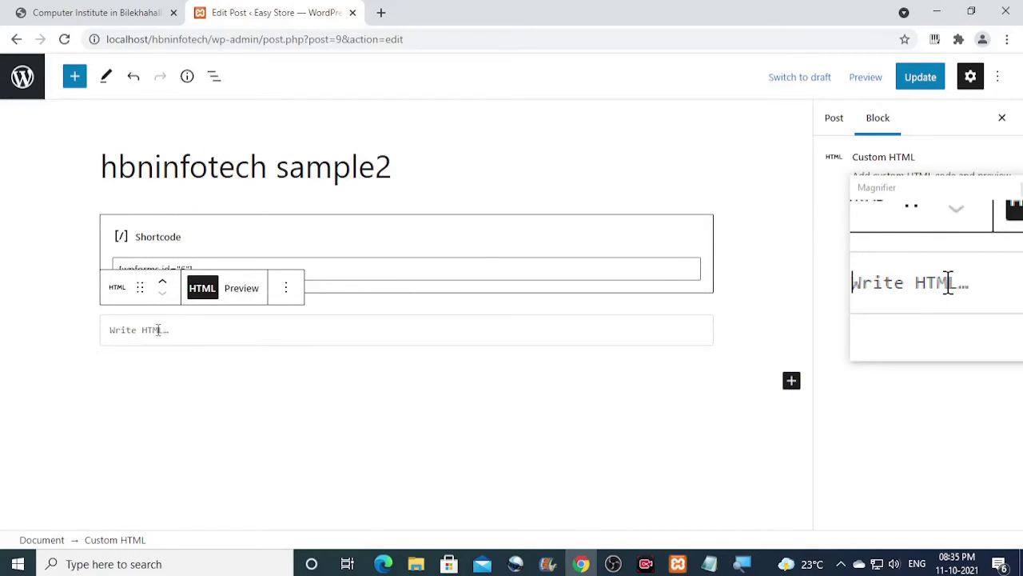
# Write a light-blue, bordered, centred div line, then <h3 style="font-size:84px;"> on a new line.
pyautogui.write('<')
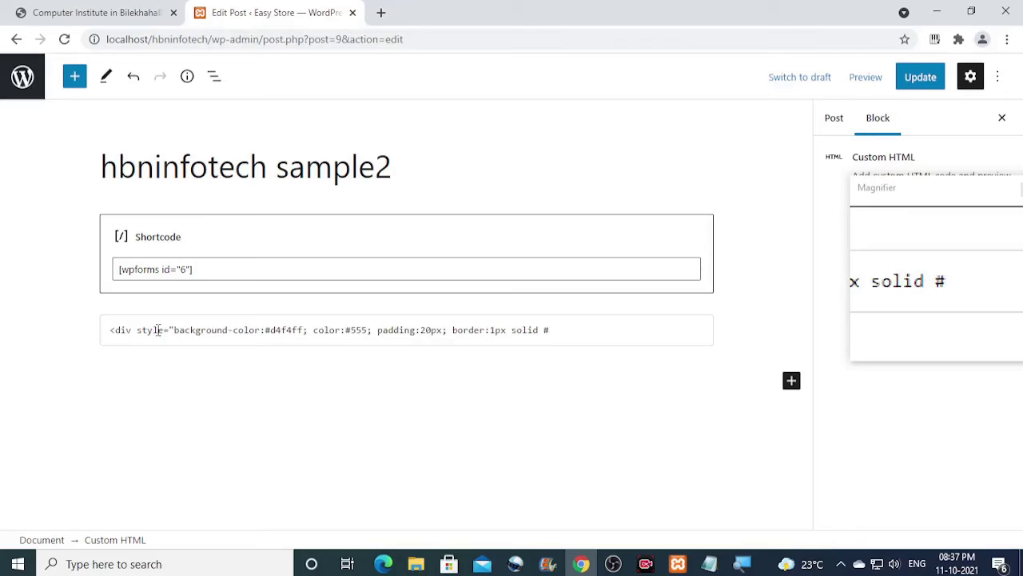
pyautogui.write('be5;')
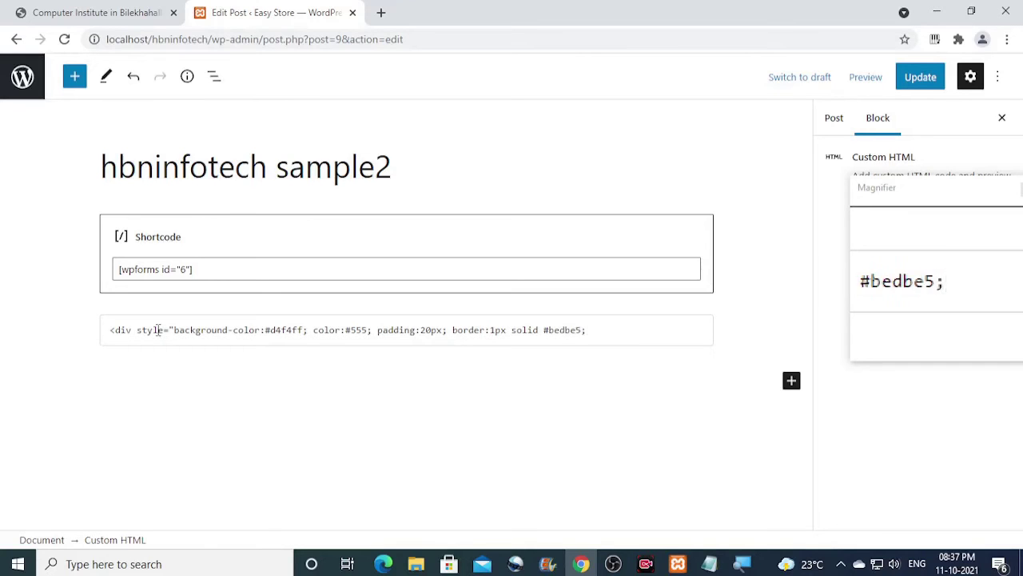
pyautogui.write(' text-align:cen')
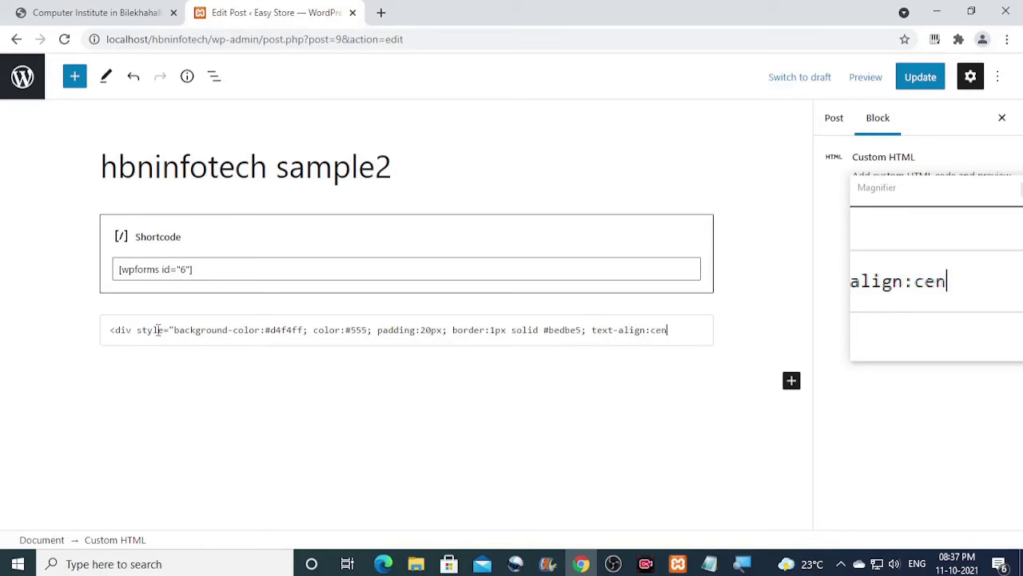
pyautogui.write('ter;">')
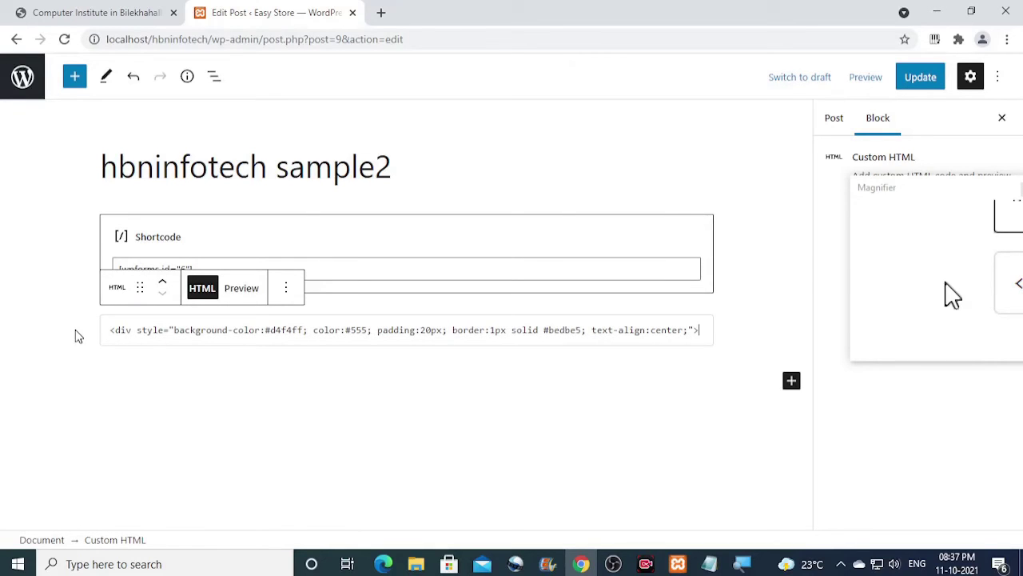
pyautogui.press('Return')
pyautogui.write('<h3')
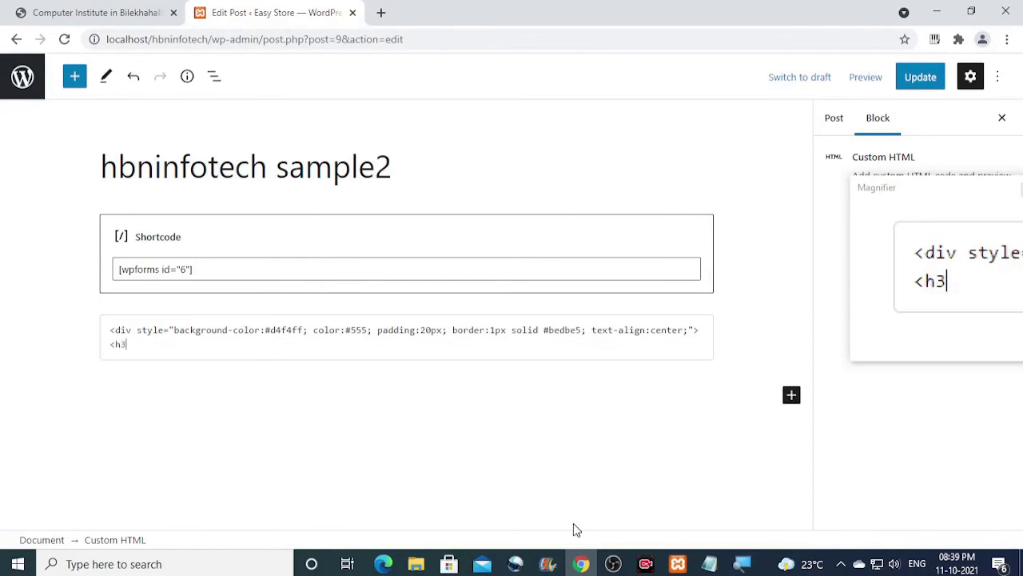
pyautogui.write(' style="font')
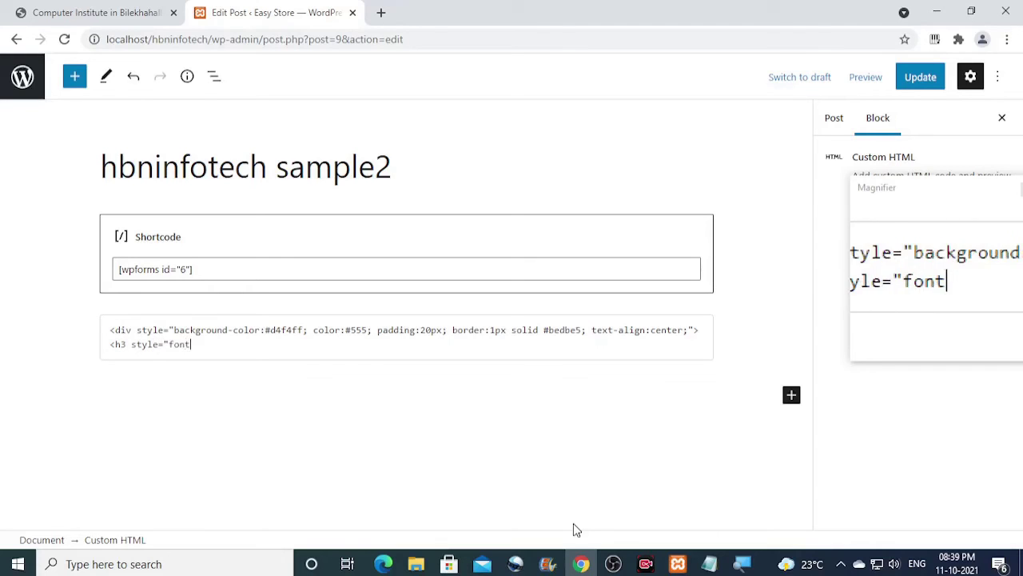
pyautogui.write('-size:')
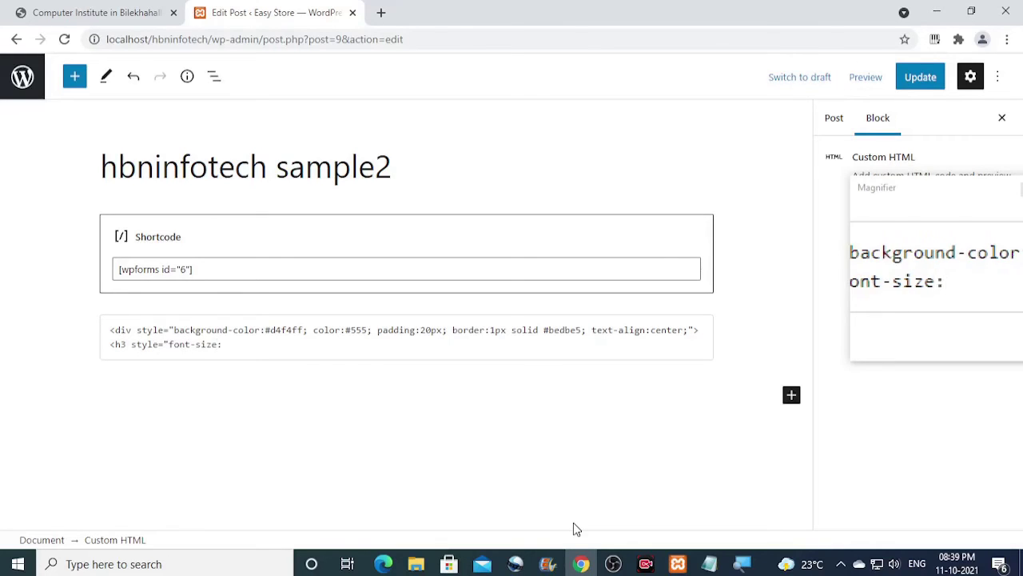
pyautogui.write('84px;">')
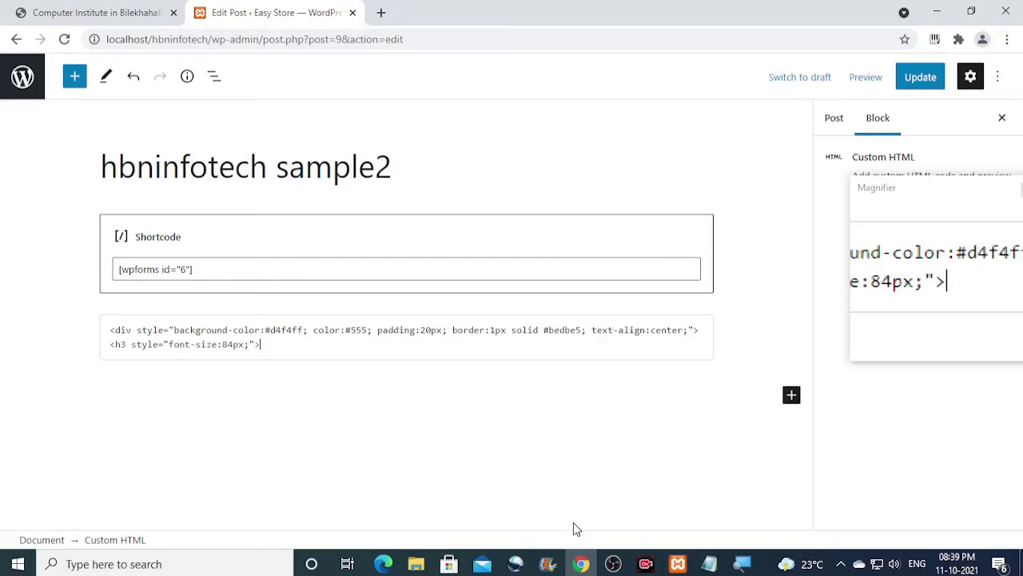
# Search Google for 'email icon html code' in a new browser tab.
pyautogui.click(380, 12)
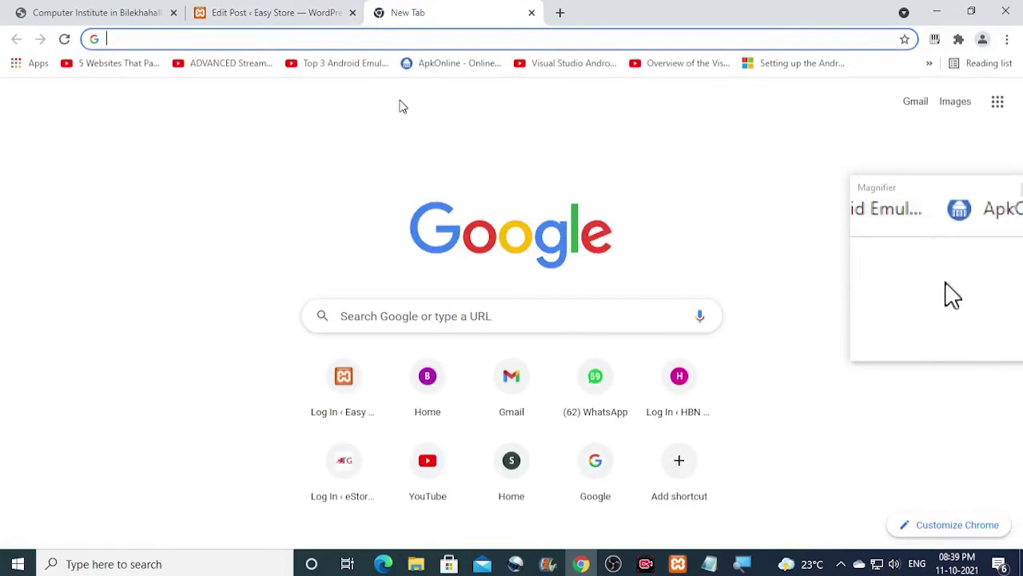
pyautogui.write('google.com')
pyautogui.press('Return')
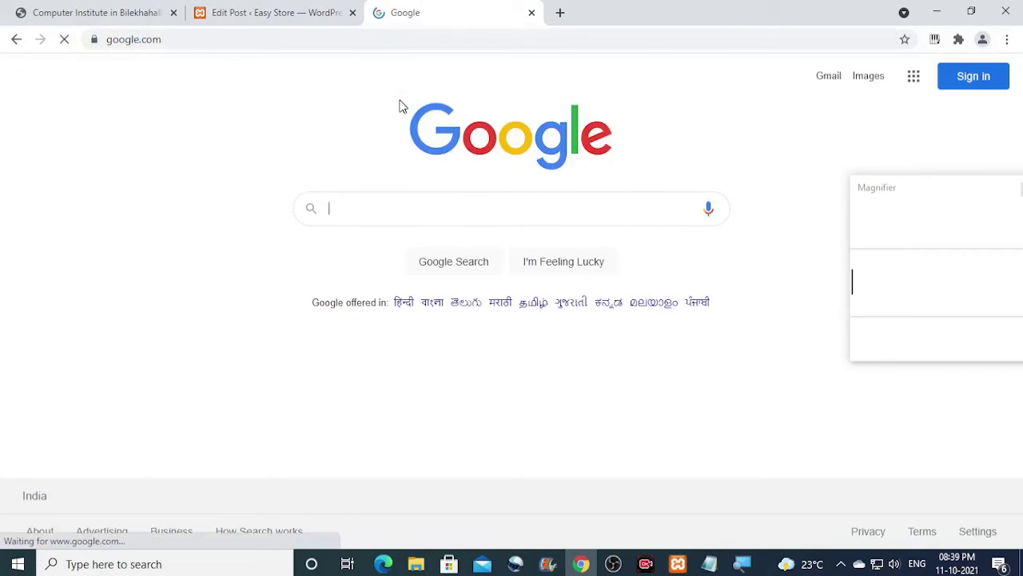
pyautogui.write('e')
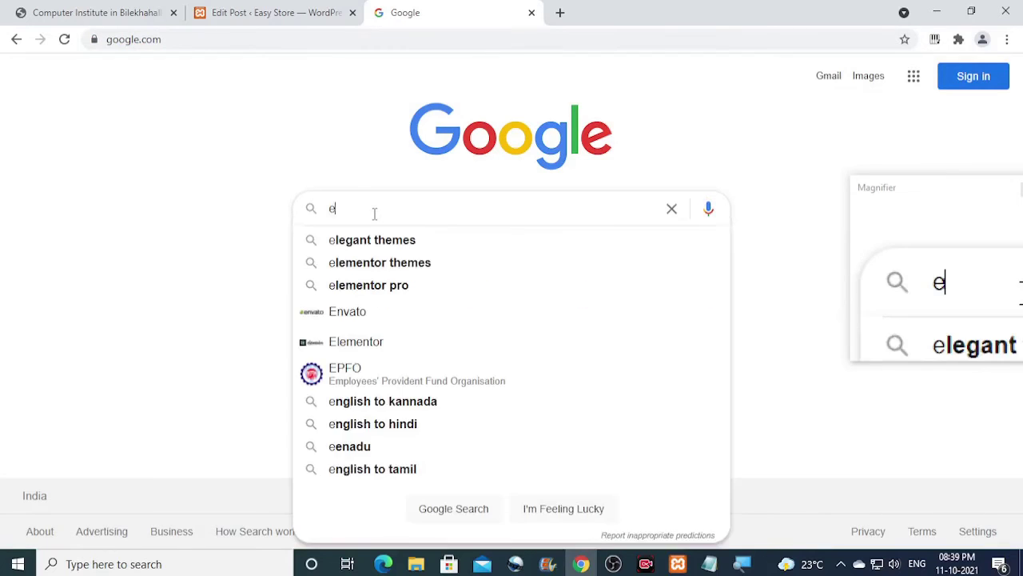
pyautogui.write('msil')
pyautogui.press('BackSpace')
pyautogui.press('BackSpace')
pyautogui.press('BackSpace')
pyautogui.write('ail')
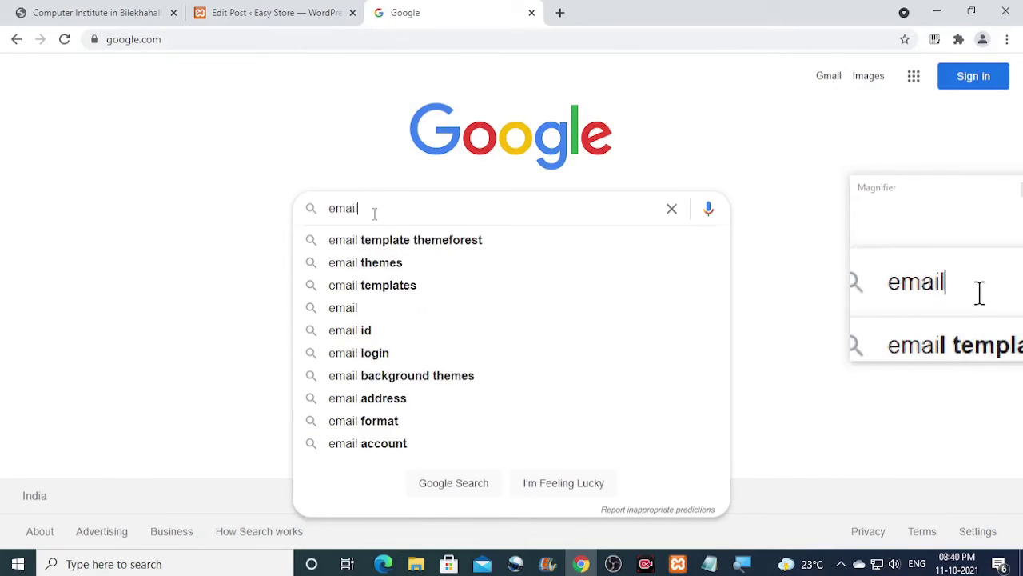
pyautogui.write(' icom')
pyautogui.press('BackSpace')
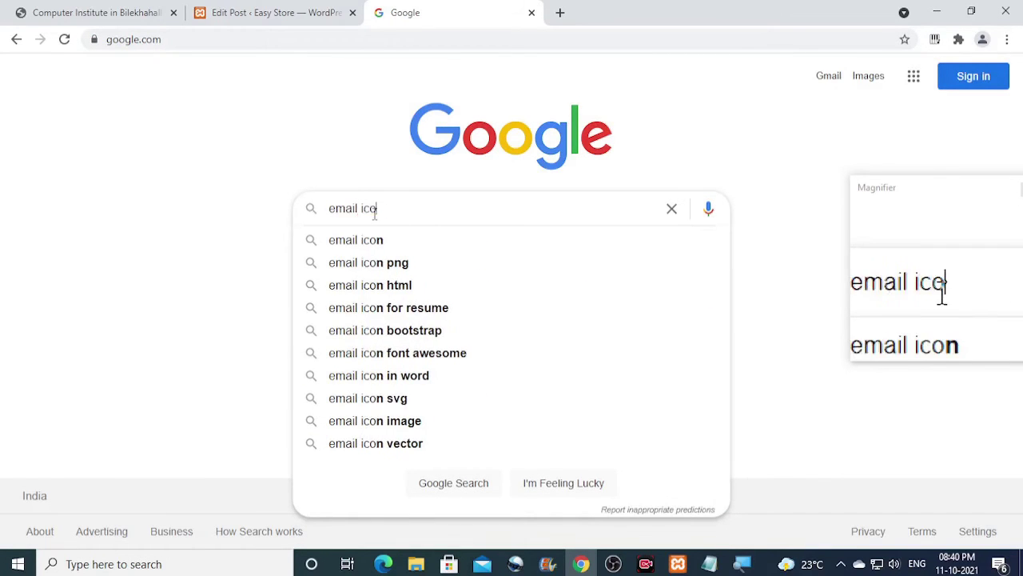
pyautogui.write('n html co')
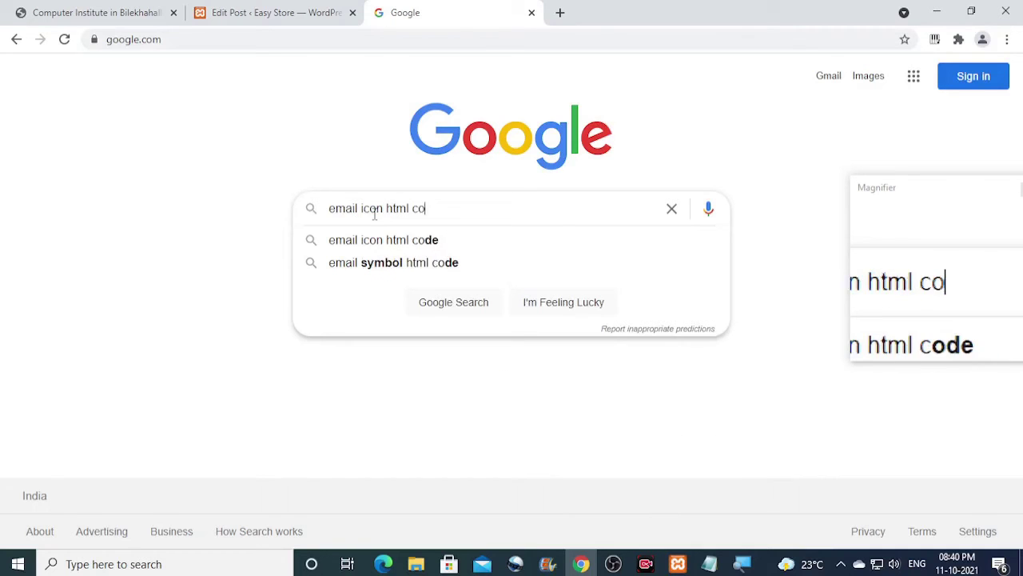
pyautogui.write('de')
pyautogui.press('Return')
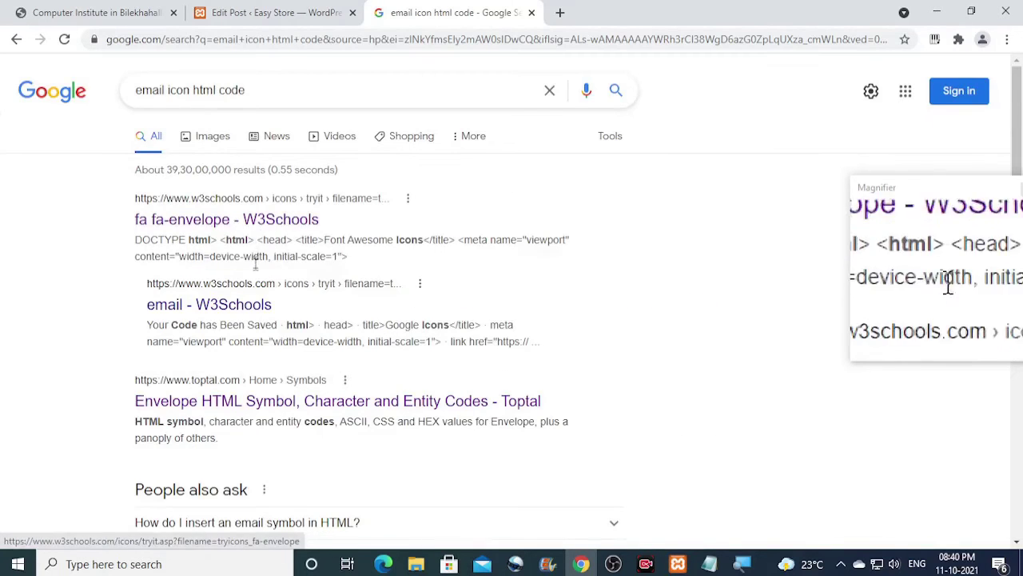
# Select and copy the envelope's HTML code &#9993; from the Toptal result.
pyautogui.scroll(-2, 256, 263)
pyautogui.scroll(-2, 346, 288)
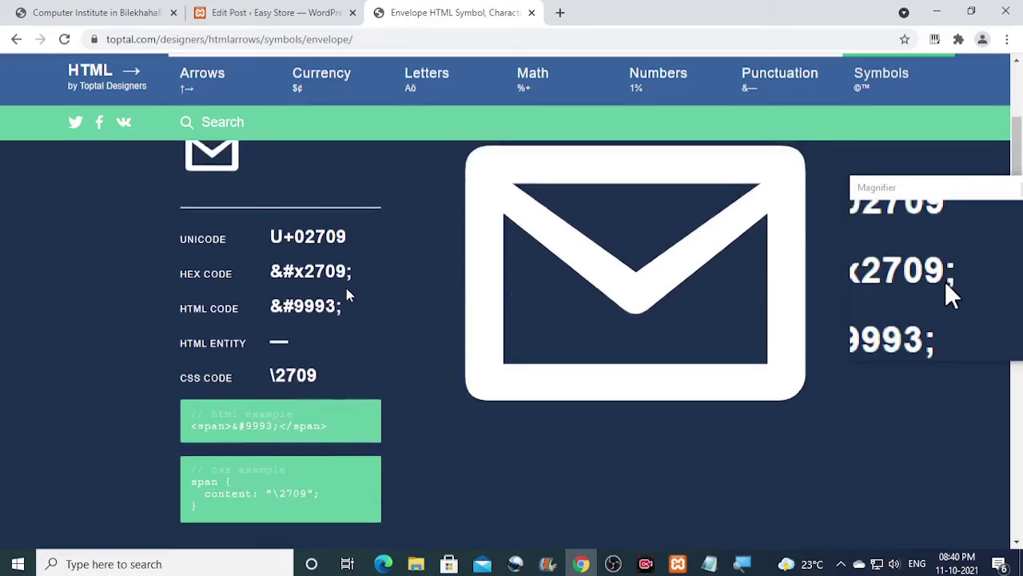
pyautogui.moveTo(343, 268); pyautogui.dragTo(284, 270)
pyautogui.scroll(1, 335, 293)
pyautogui.click(240, 189)
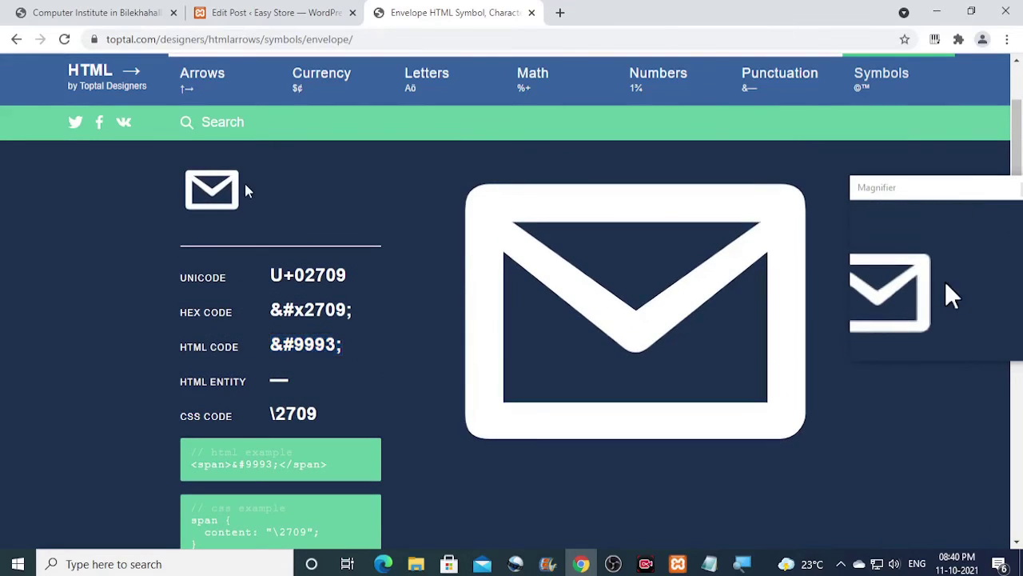
pyautogui.moveTo(341, 345); pyautogui.dragTo(272, 345)
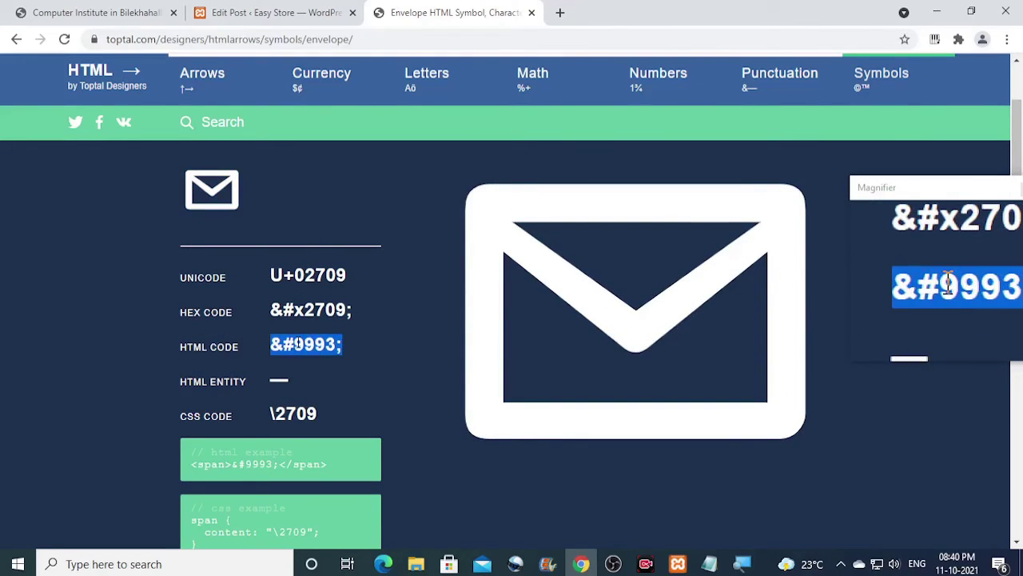
pyautogui.rightClick(295, 337)
pyautogui.click(320, 353)
# Paste &#9993; into the h3 and add the 'Subscribe Our Free Newsletter' heading.
pyautogui.click(272, 12)
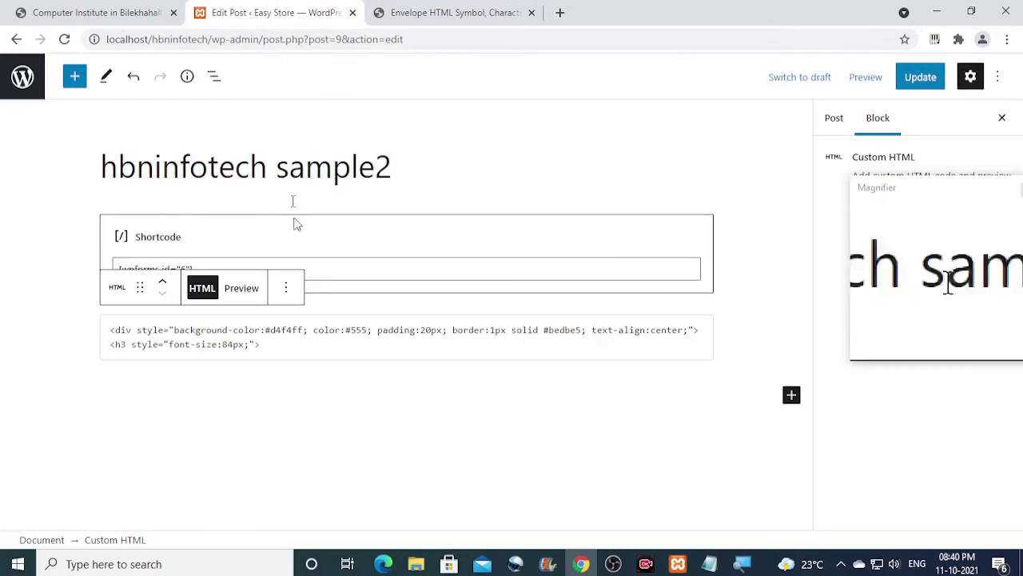
pyautogui.rightClick(264, 344)
pyautogui.click(303, 218)
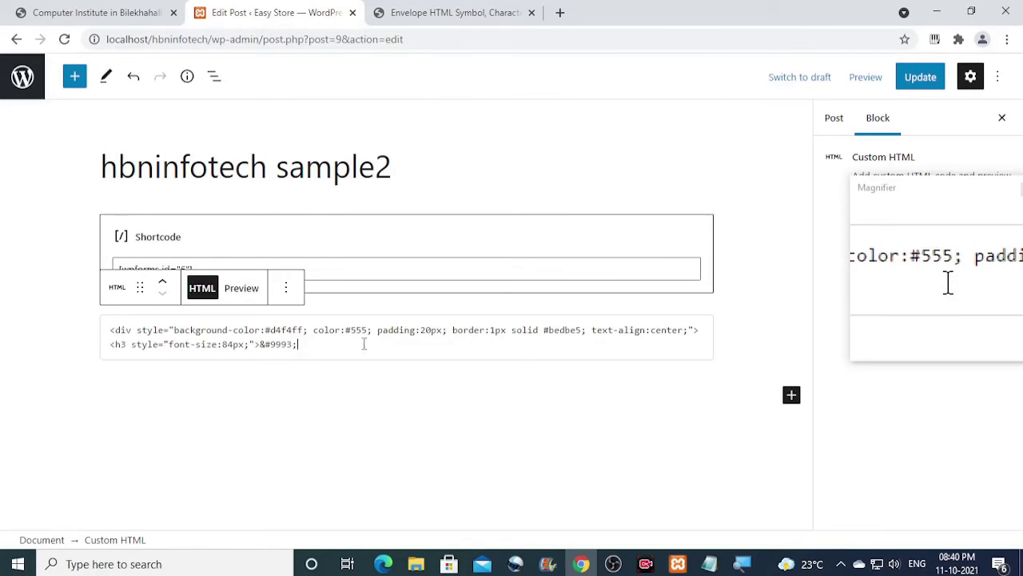
pyautogui.write('<')
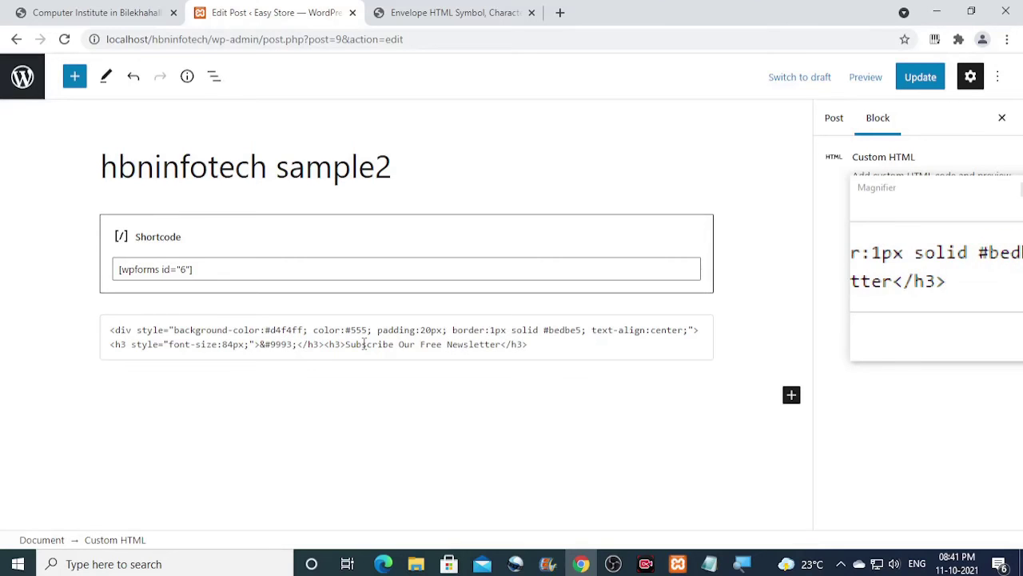
# Place the [wpforms id="6"] shortcode after the heading, close the div, and update the post.
pyautogui.moveTo(281, 269); pyautogui.dragTo(120, 270)
pyautogui.rightClick(132, 272)
pyautogui.click(171, 327)
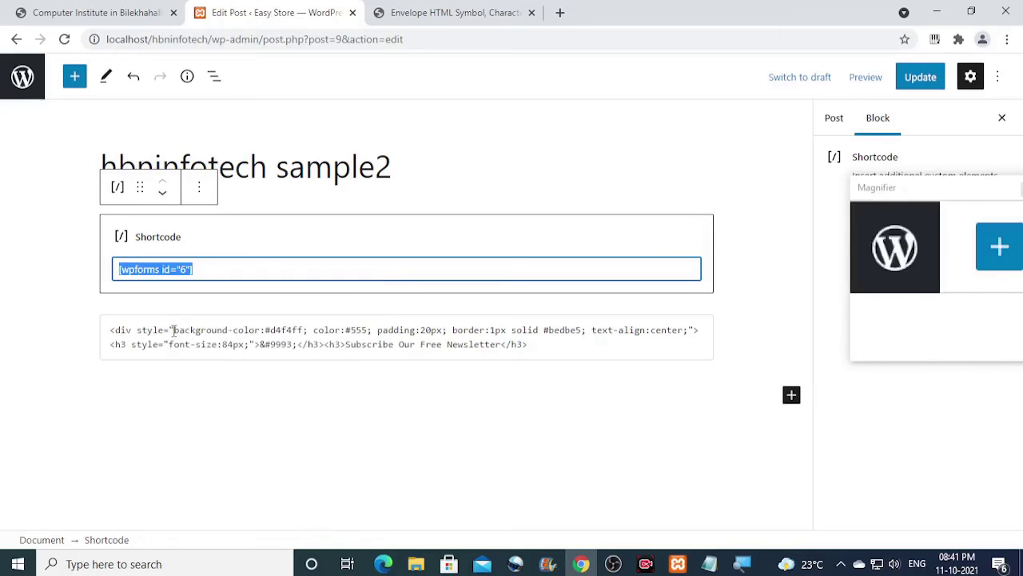
pyautogui.click(551, 343)
pyautogui.rightClick(549, 343)
pyautogui.click(608, 153)
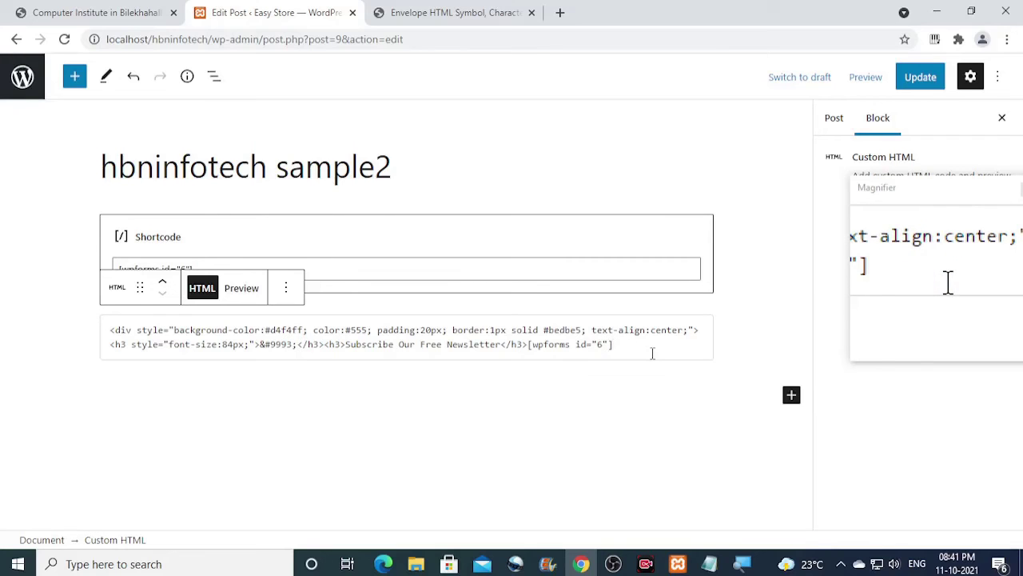
pyautogui.write('</div>')
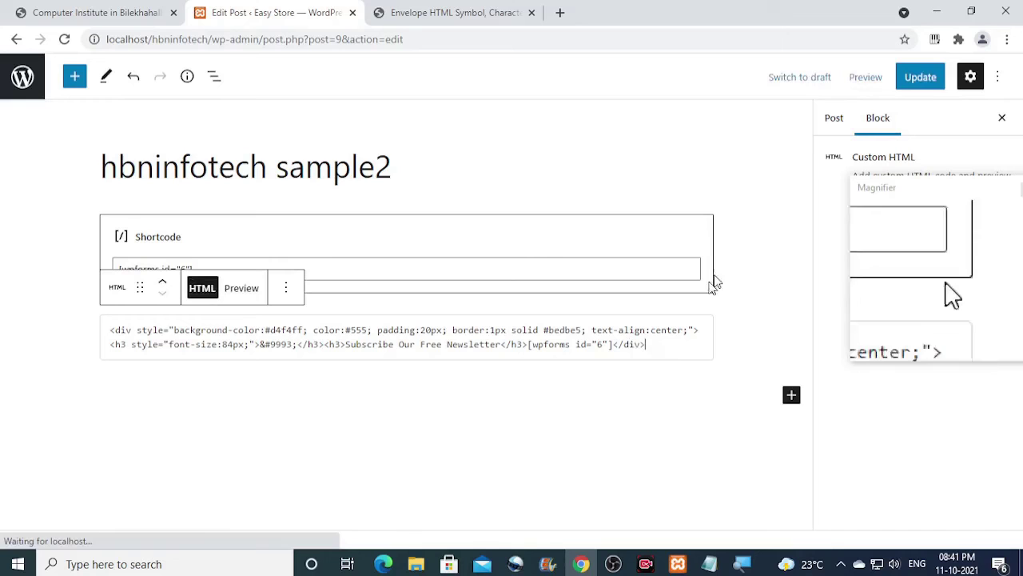
pyautogui.click(920, 77)
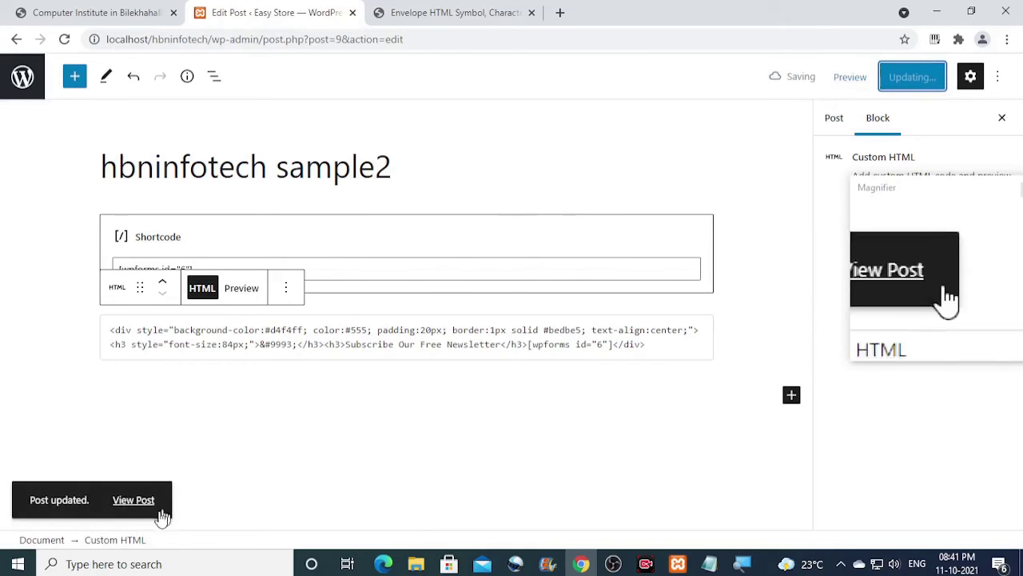
# View the live post to check the light-blue envelope newsletter box, then reopen it for editing.
pyautogui.click(141, 502)
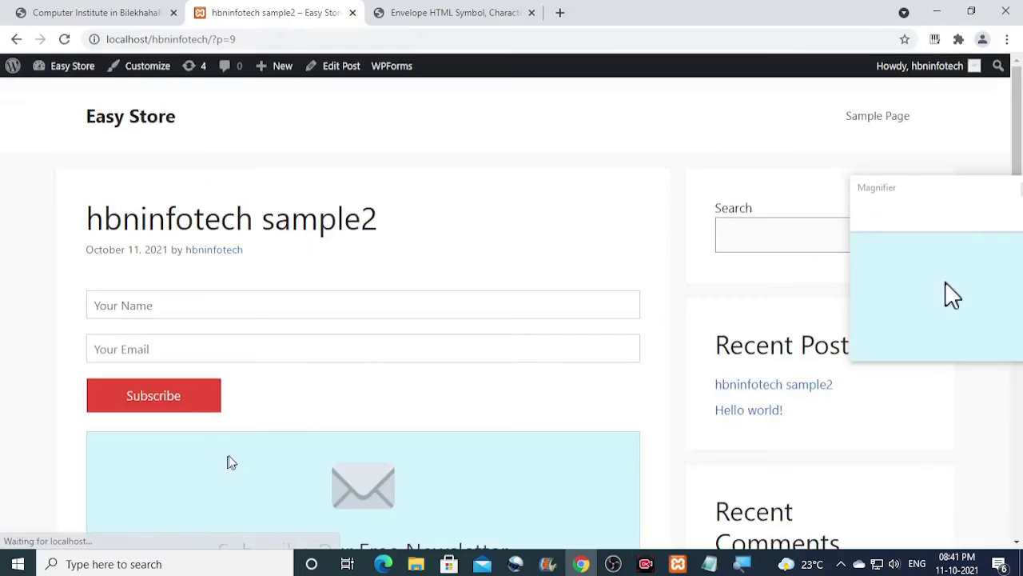
pyautogui.scroll(-4, 327, 411)
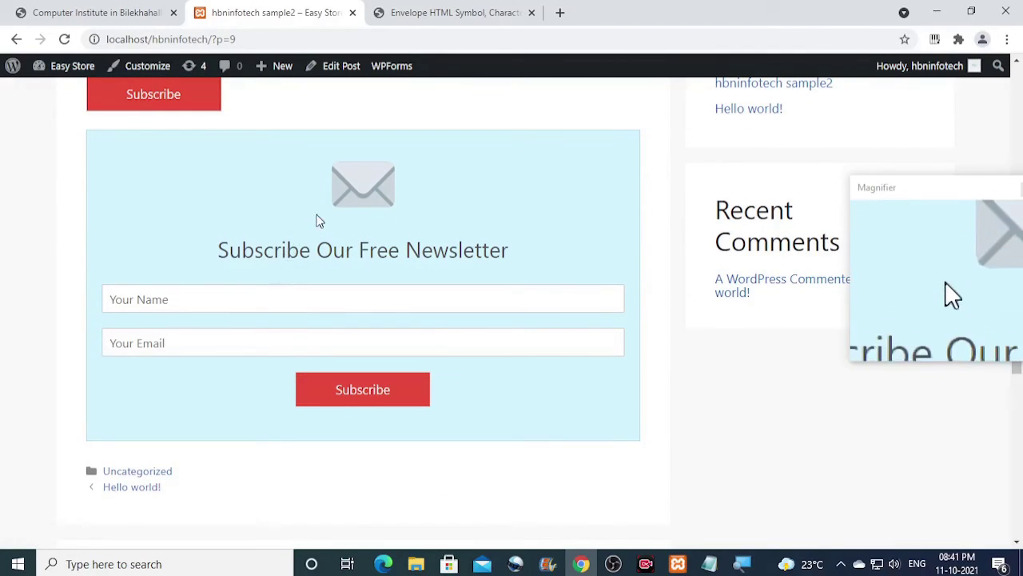
pyautogui.moveTo(222, 276); pyautogui.dragTo(338, 276)
pyautogui.click(537, 254)
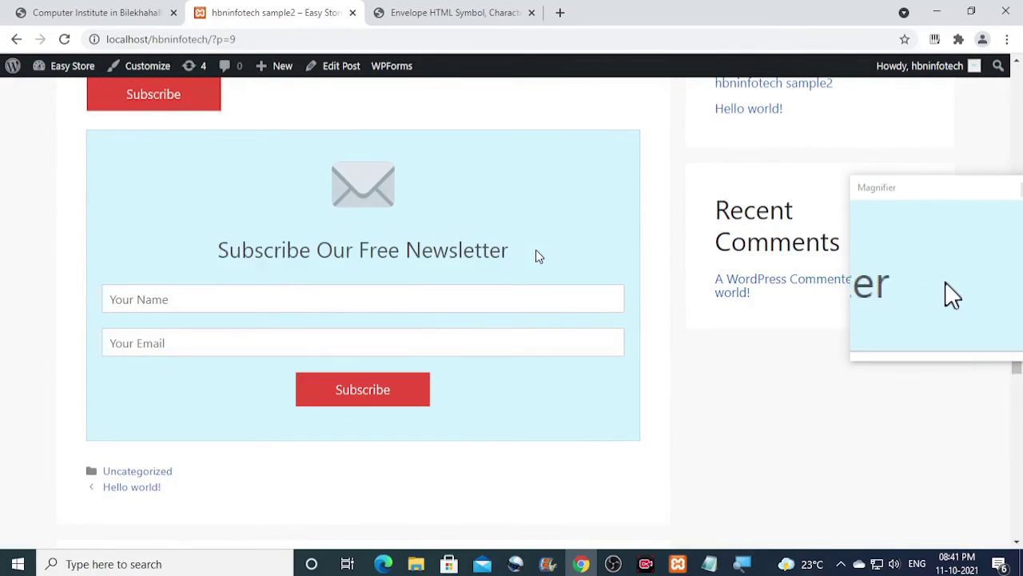
pyautogui.scroll(-2, 536, 255)
pyautogui.scroll(2, 537, 254)
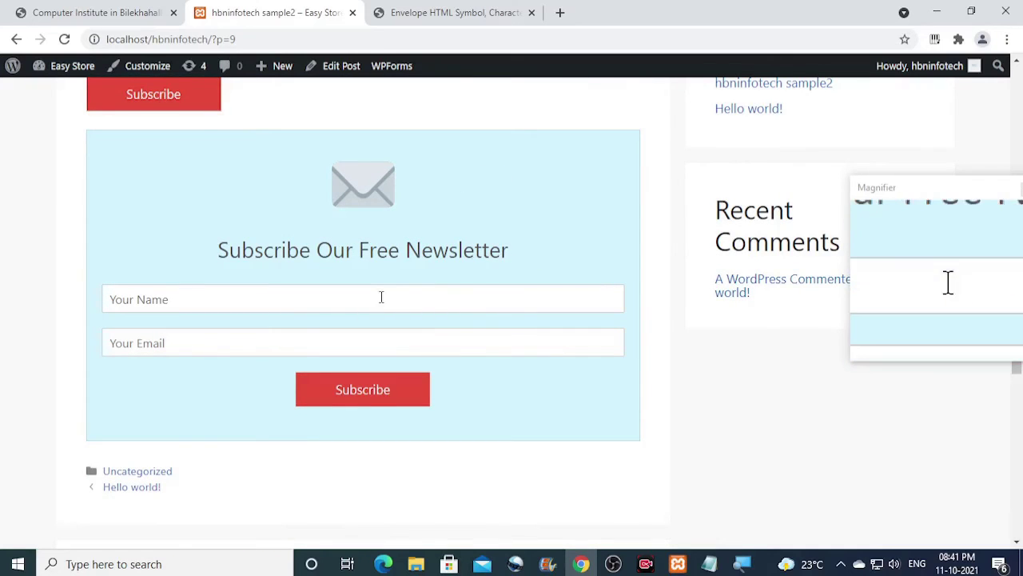
pyautogui.scroll(1, 381, 297)
pyautogui.scroll(-1, 407, 298)
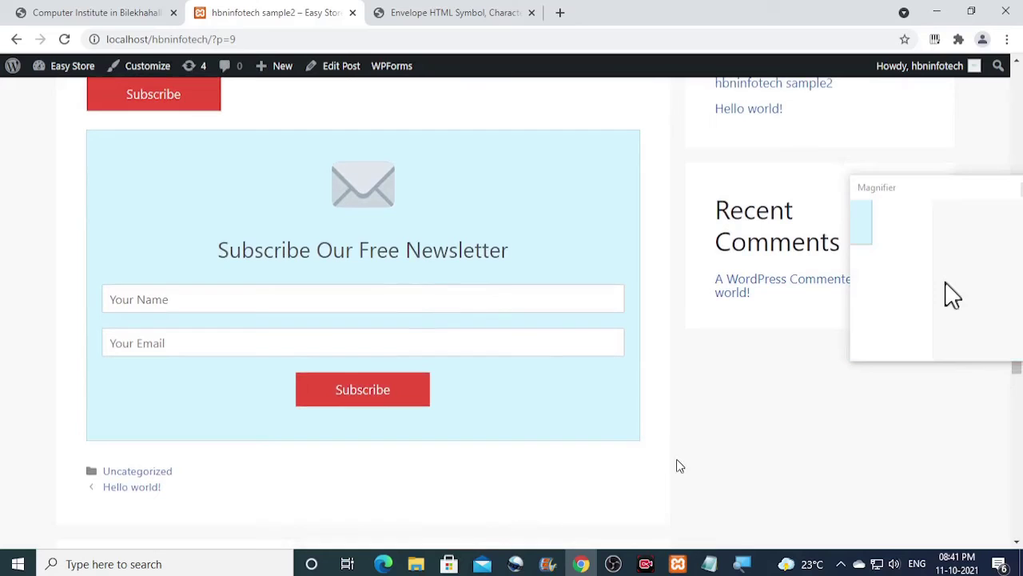
pyautogui.click(334, 70)
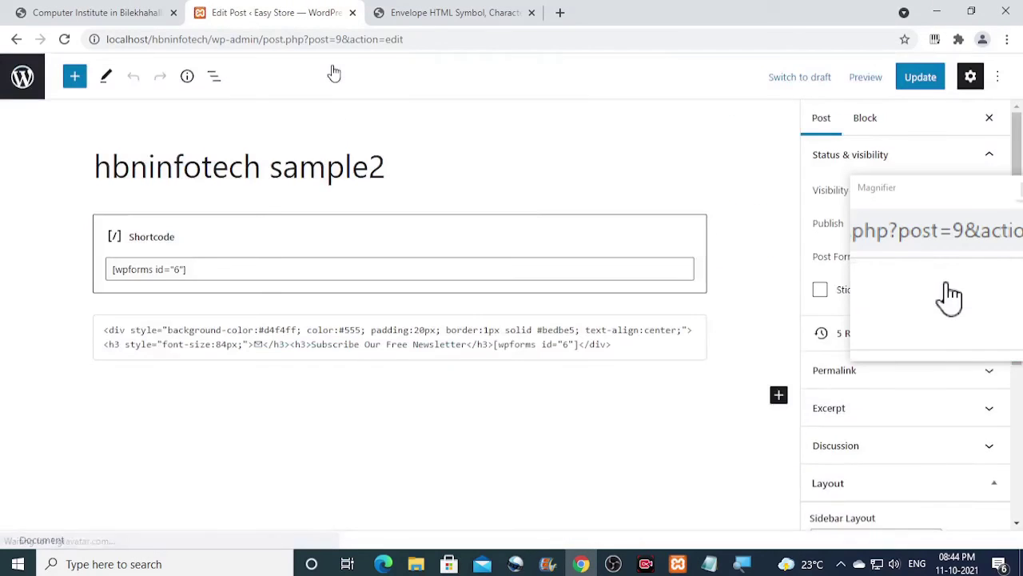
# Select all the newsletter HTML code in the Custom HTML block and copy it.
pyautogui.click(620, 344)
pyautogui.moveTo(620, 344); pyautogui.dragTo(109, 329)
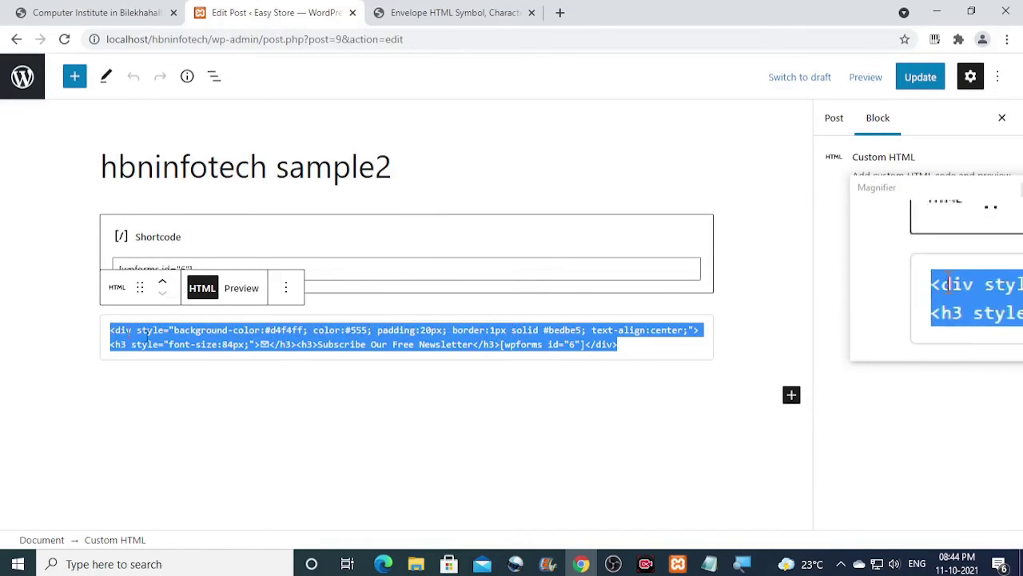
pyautogui.rightClick(226, 333)
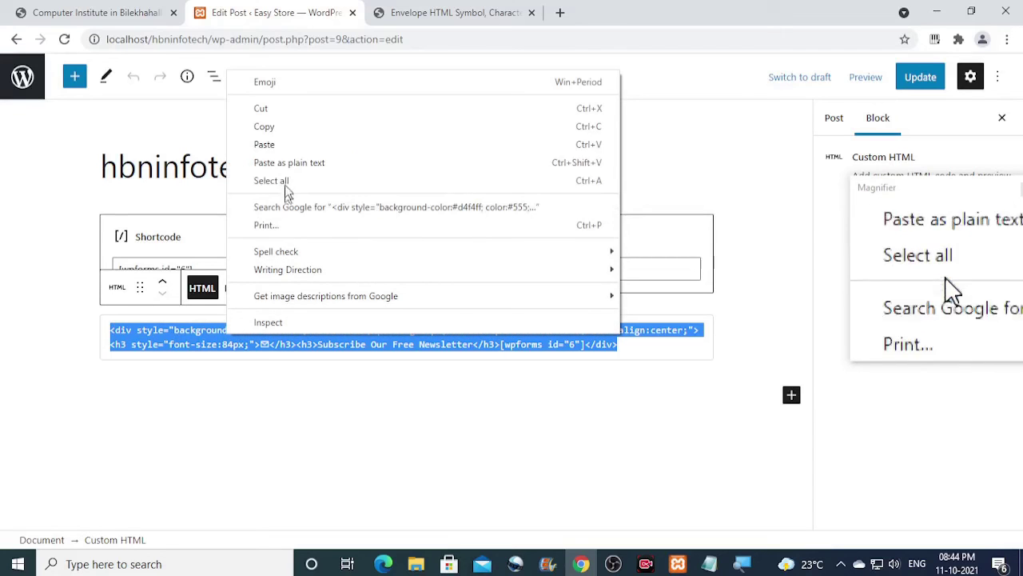
pyautogui.click(284, 129)
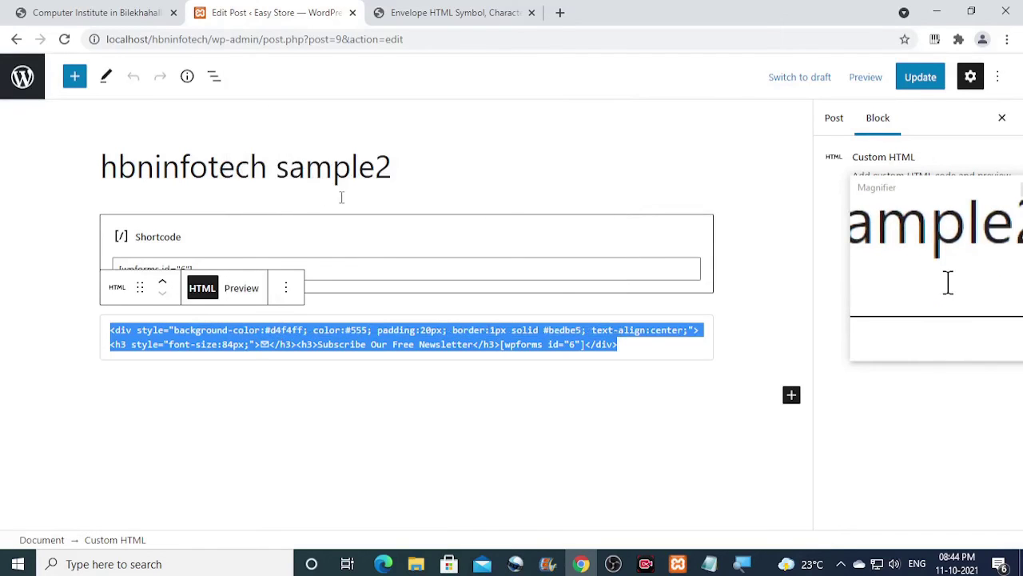
# Go from the post editor to the admin's Appearance > Widgets page.
pyautogui.click(18, 80)
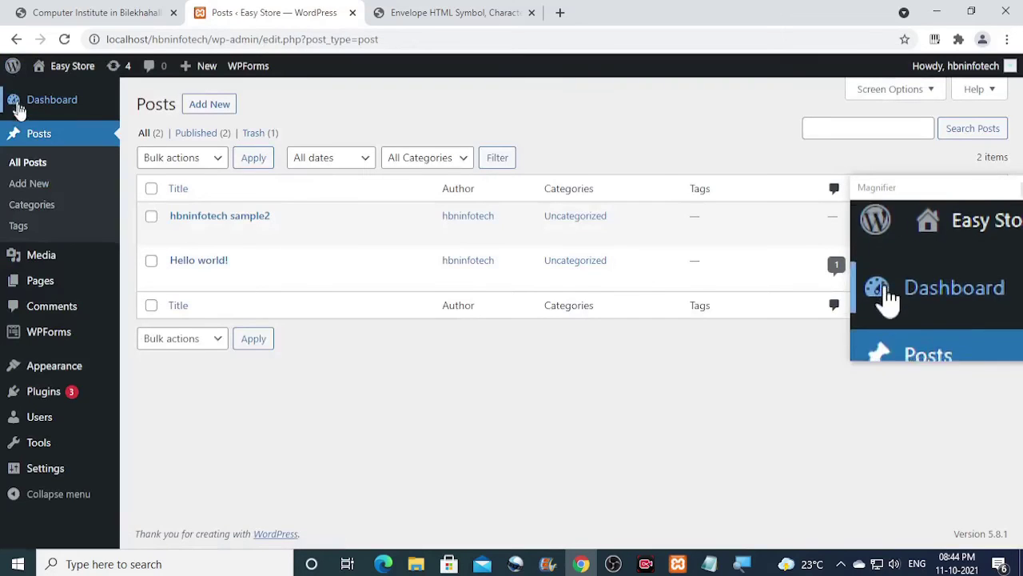
pyautogui.moveTo(12, 371)
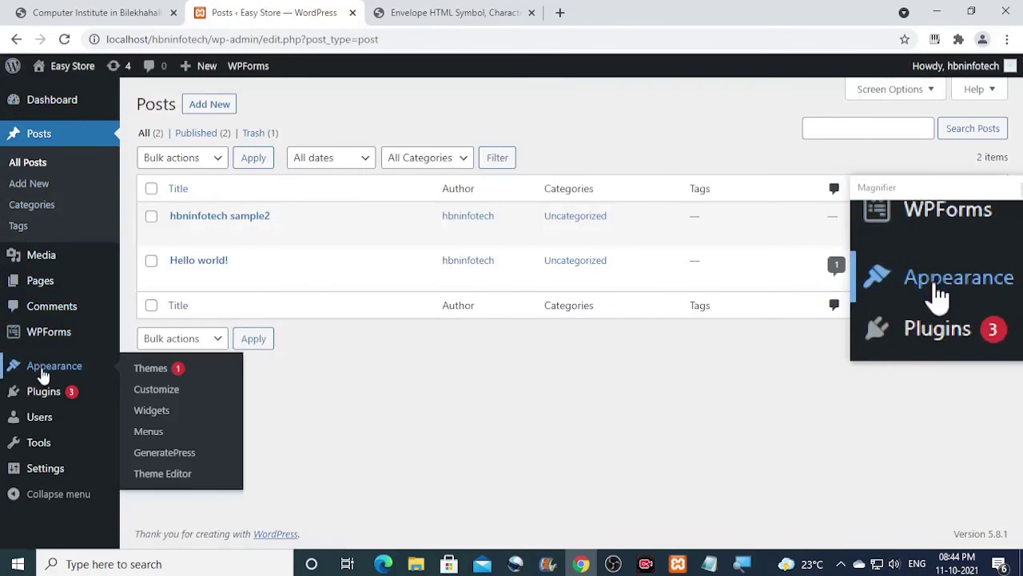
pyautogui.click(155, 412)
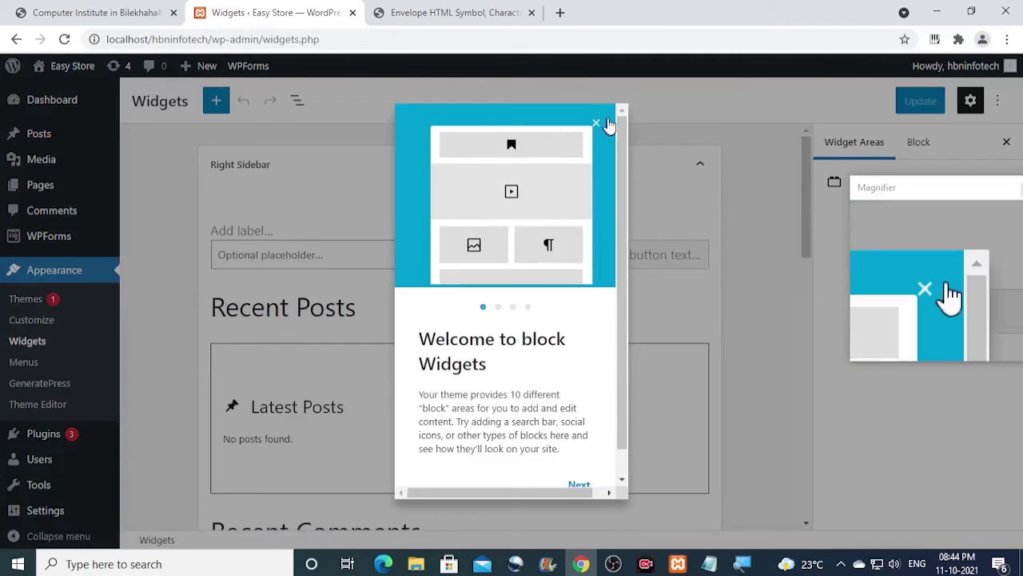
# Dismiss the welcome guide, then add a Custom HTML block to the Right Sidebar with the copied newsletter code pasted in.
pyautogui.click(604, 125)
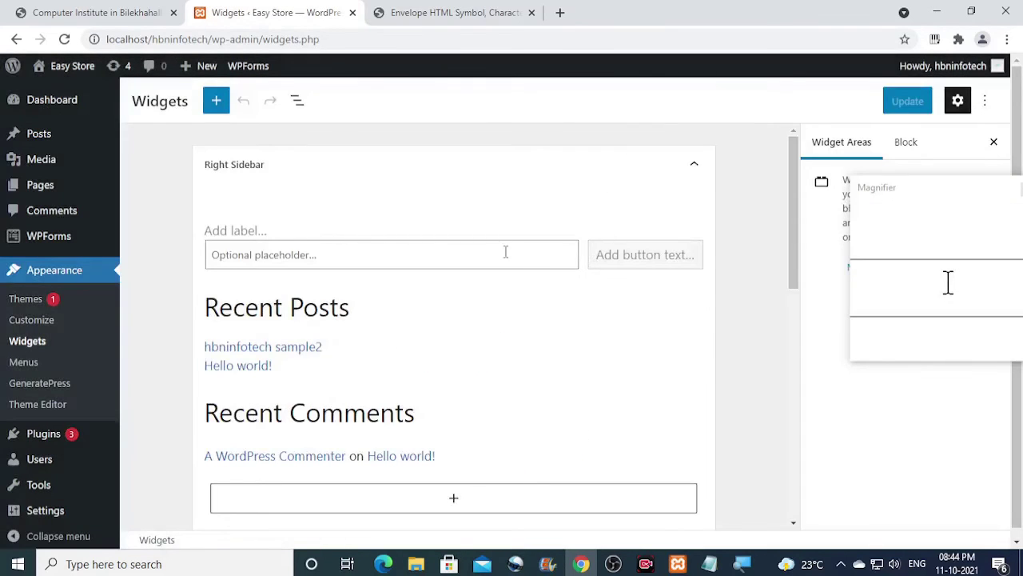
pyautogui.scroll(-3, 505, 252)
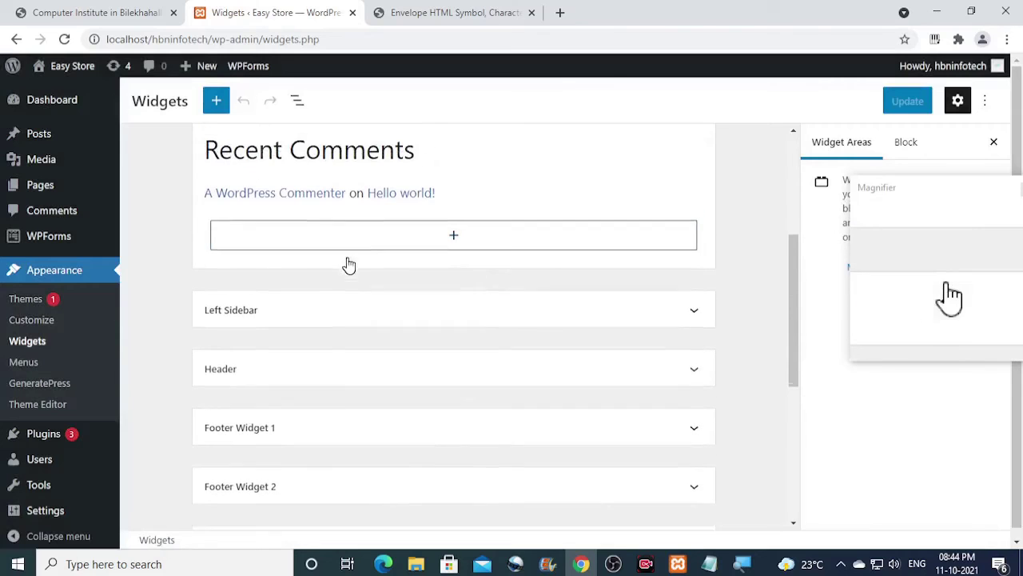
pyautogui.scroll(1, 410, 315)
pyautogui.click(456, 275)
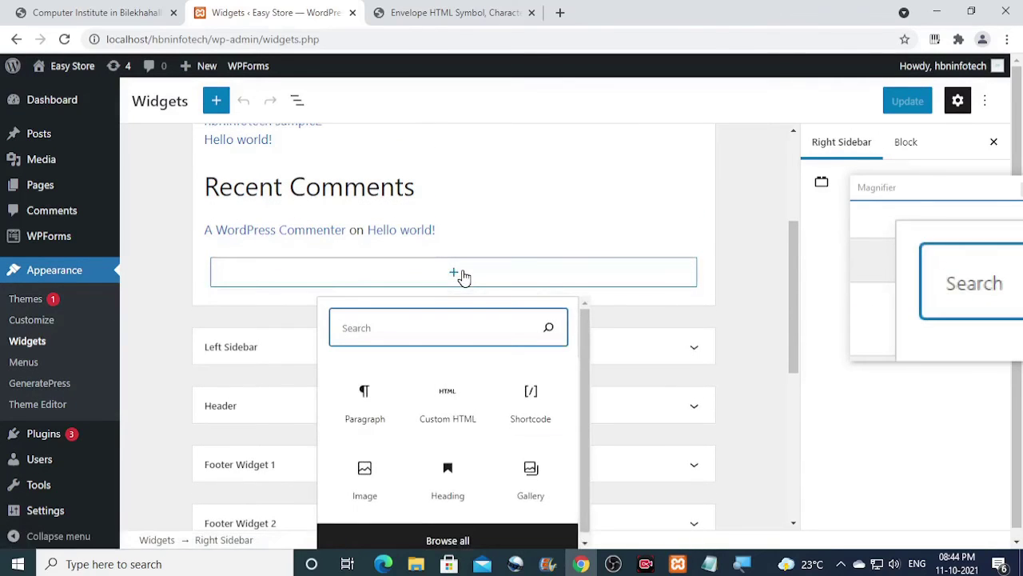
pyautogui.click(451, 410)
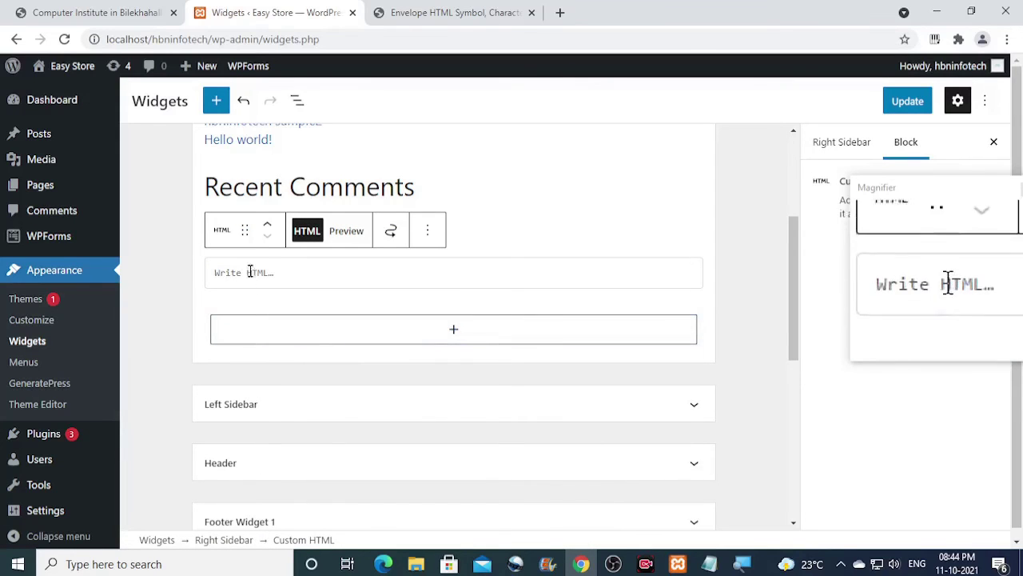
pyautogui.rightClick(250, 272)
pyautogui.click(290, 389)
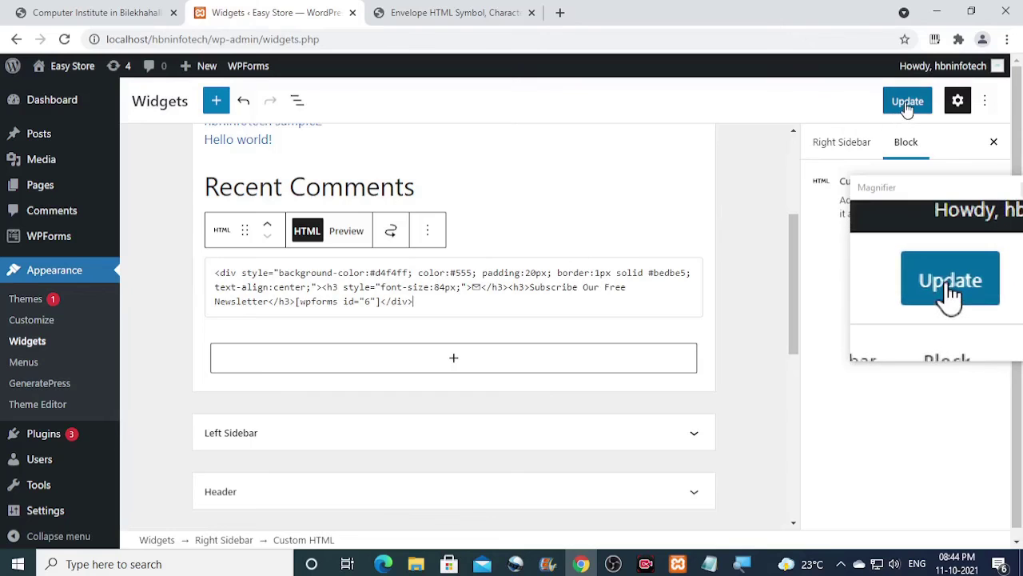
# Move the HTML block above Recent Comments and Recent Posts to the sidebar's top, then update the widgets.
pyautogui.scroll(3, 526, 272)
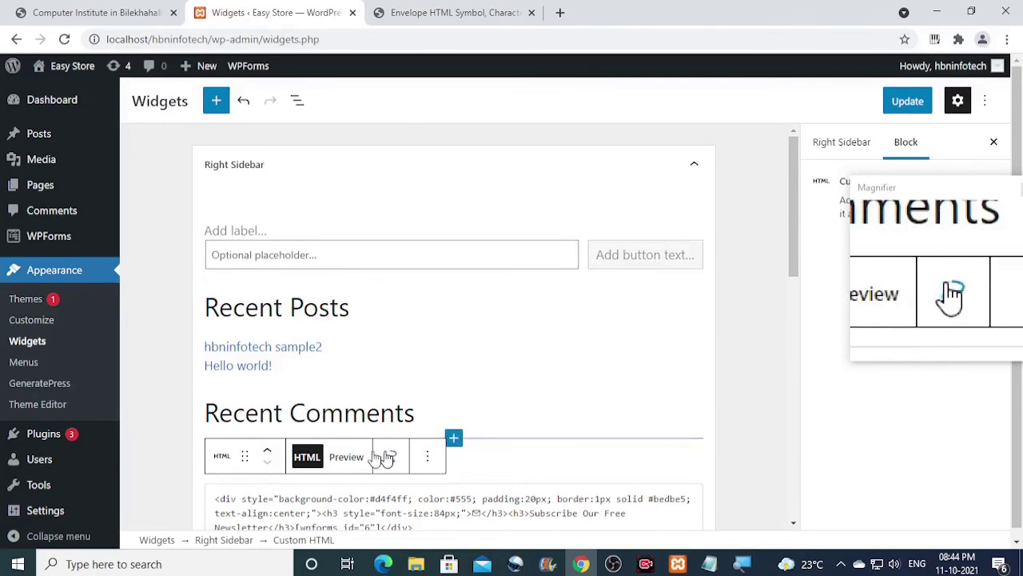
pyautogui.click(267, 453)
pyautogui.click(268, 369)
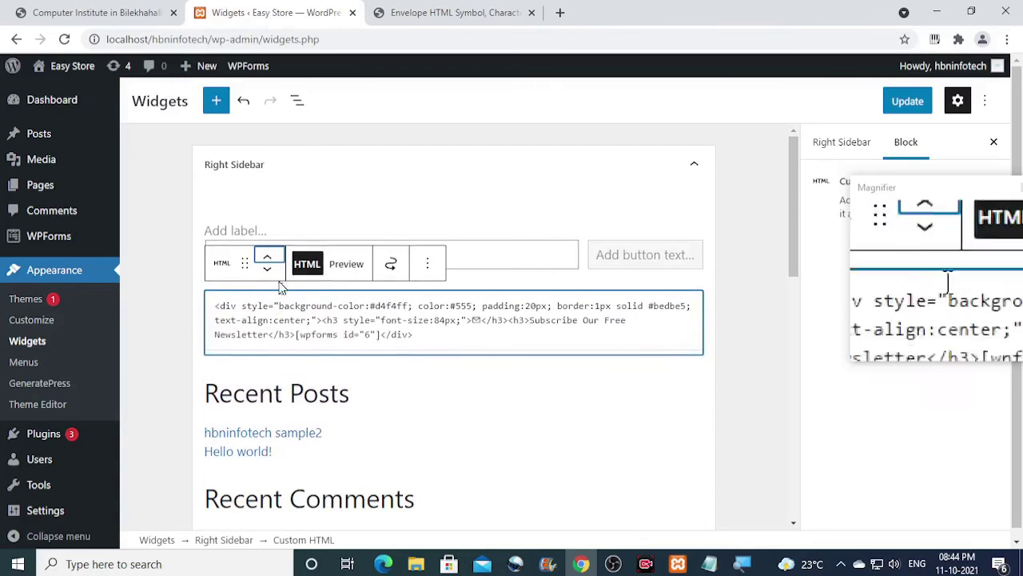
pyautogui.click(267, 261)
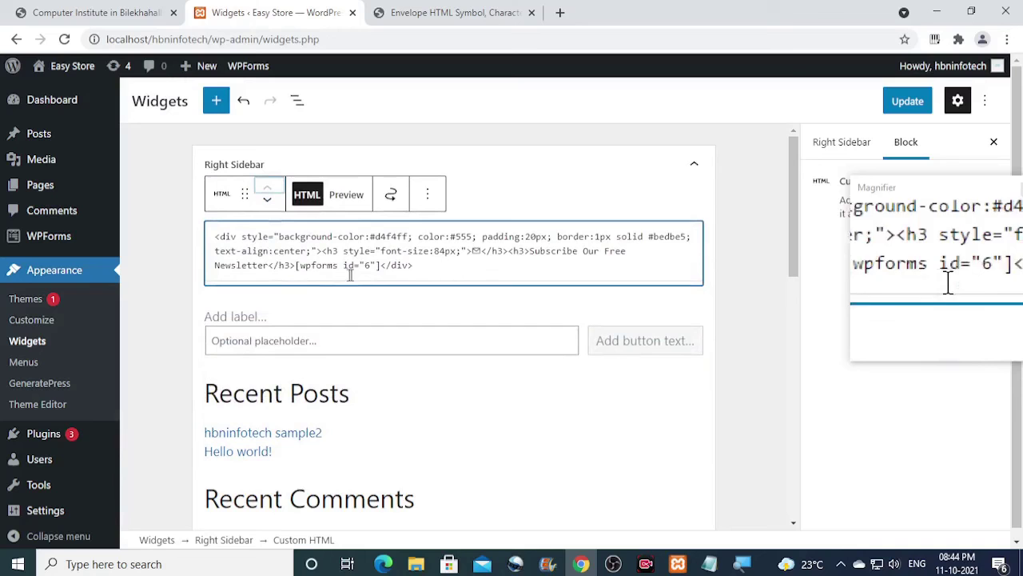
pyautogui.click(912, 101)
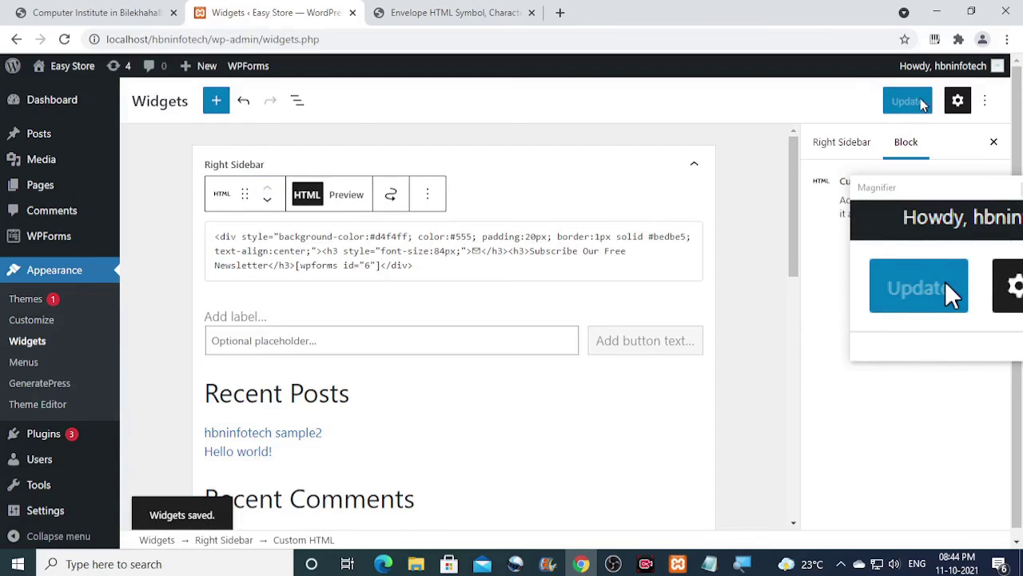
# Open the Easy Store live site from the admin bar in a new tab and switch to it.
pyautogui.moveTo(64, 67)
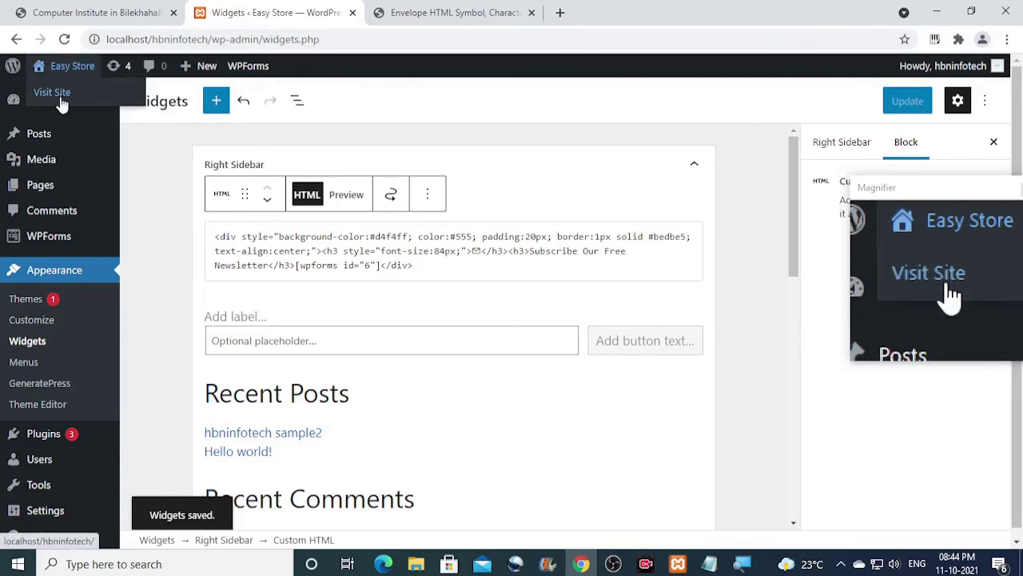
pyautogui.rightClick(62, 93)
pyautogui.click(90, 105)
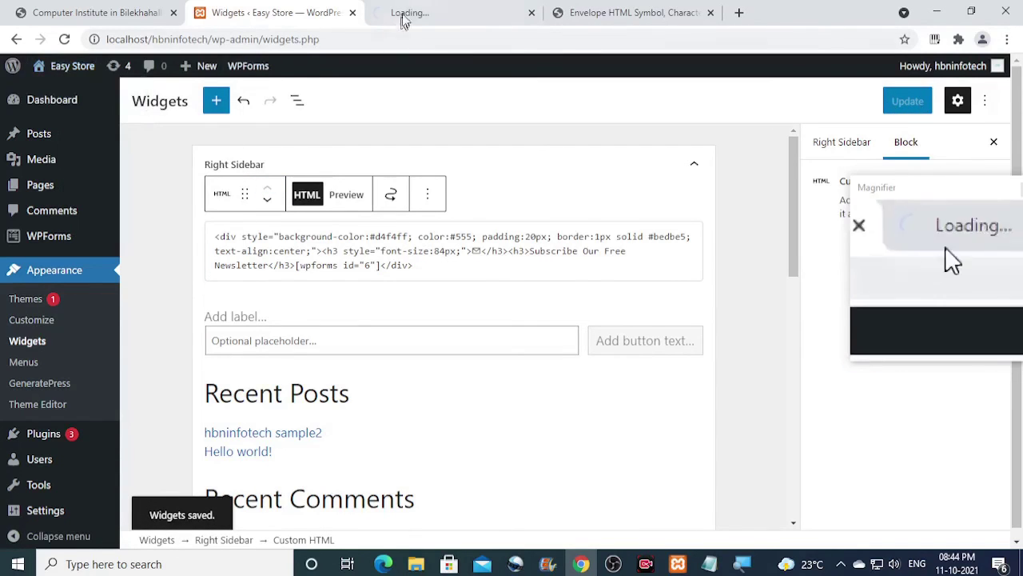
pyautogui.click(426, 10)
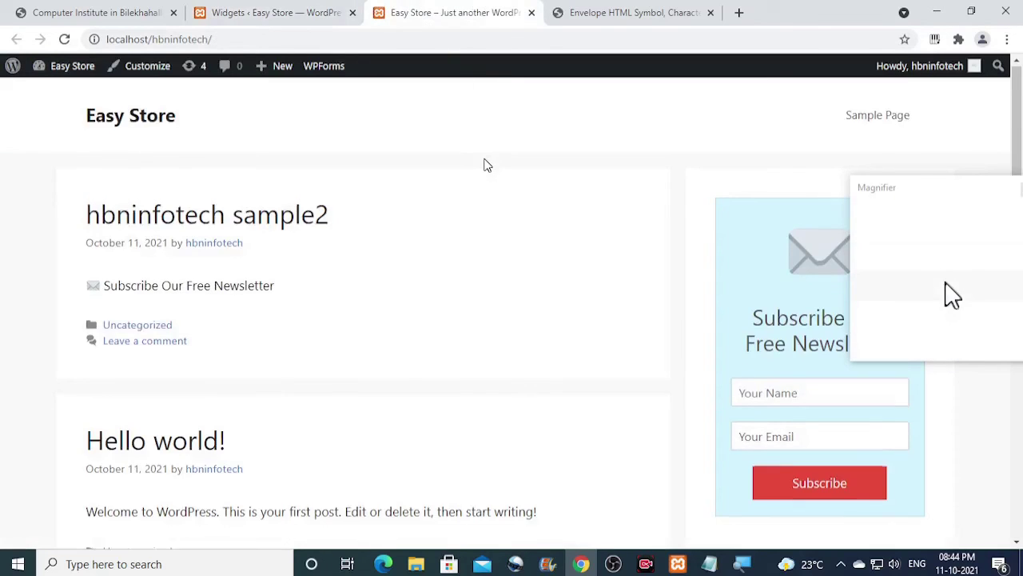
# Scroll the home page to check the light-blue newsletter box in the right sidebar.
pyautogui.scroll(-1, 488, 166)
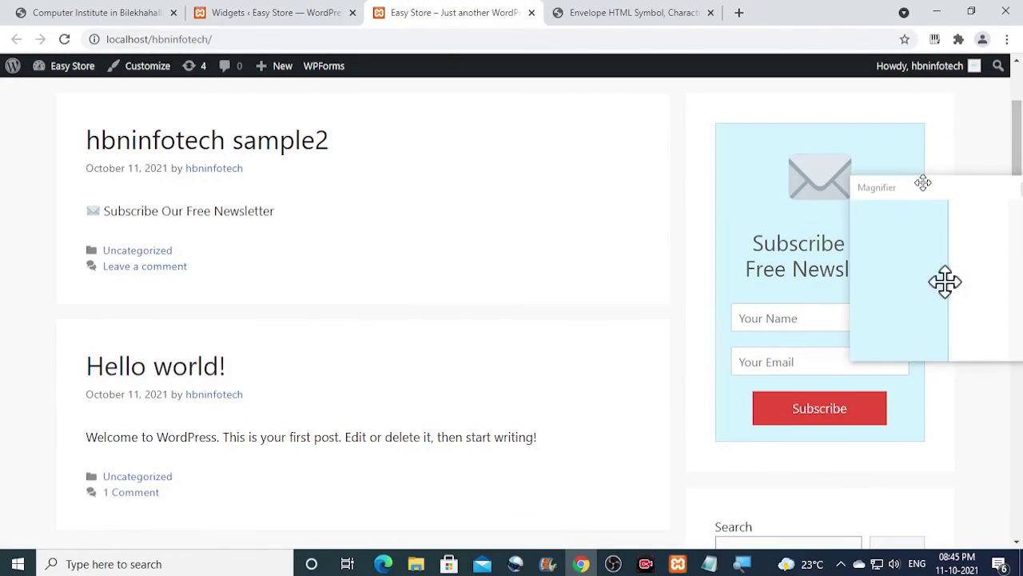
pyautogui.moveTo(923, 181); pyautogui.dragTo(596, 216)
pyautogui.click(607, 227)
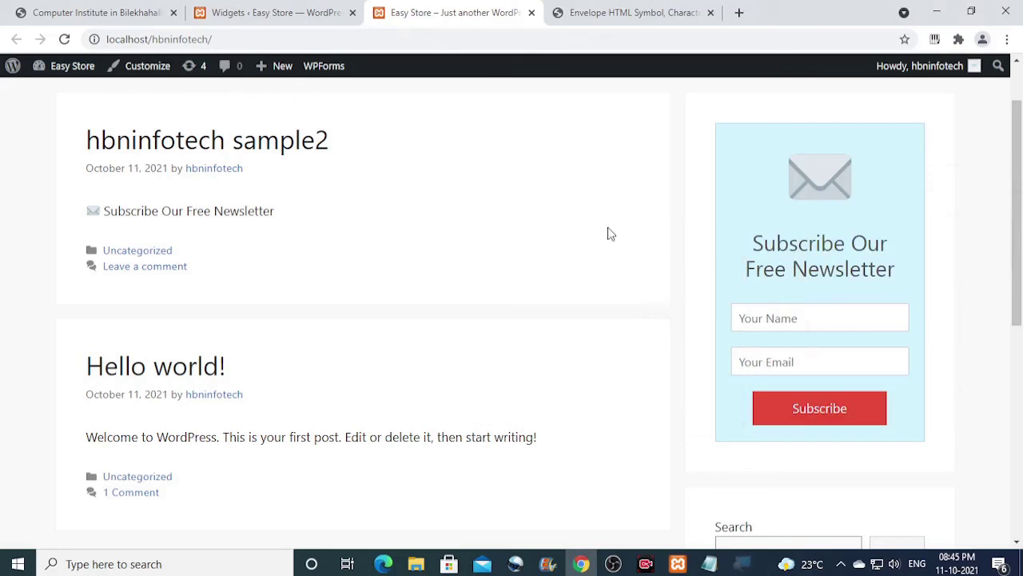
pyautogui.scroll(-1, 930, 196)
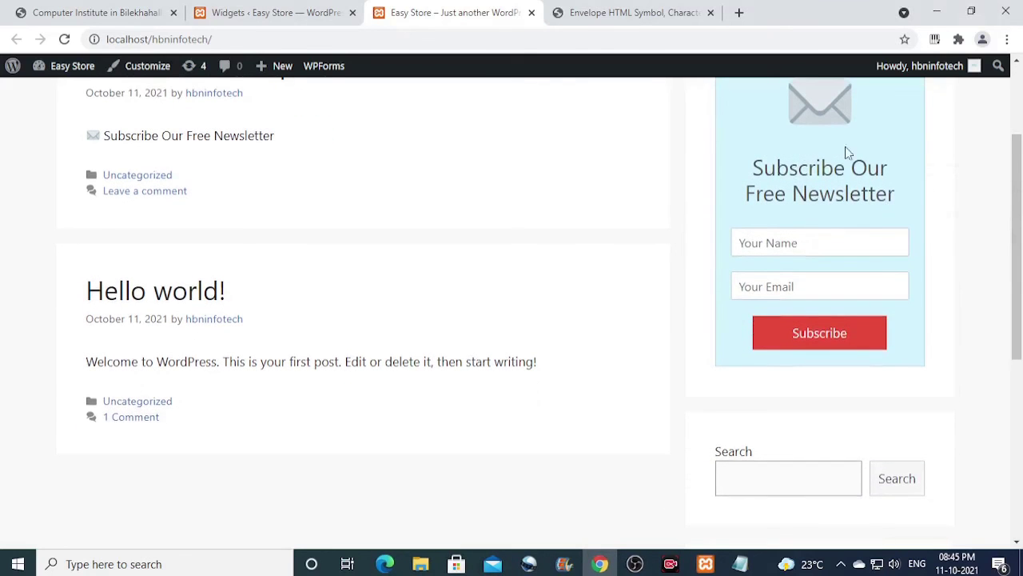
pyautogui.scroll(2, 806, 249)
pyautogui.scroll(-6, 806, 252)
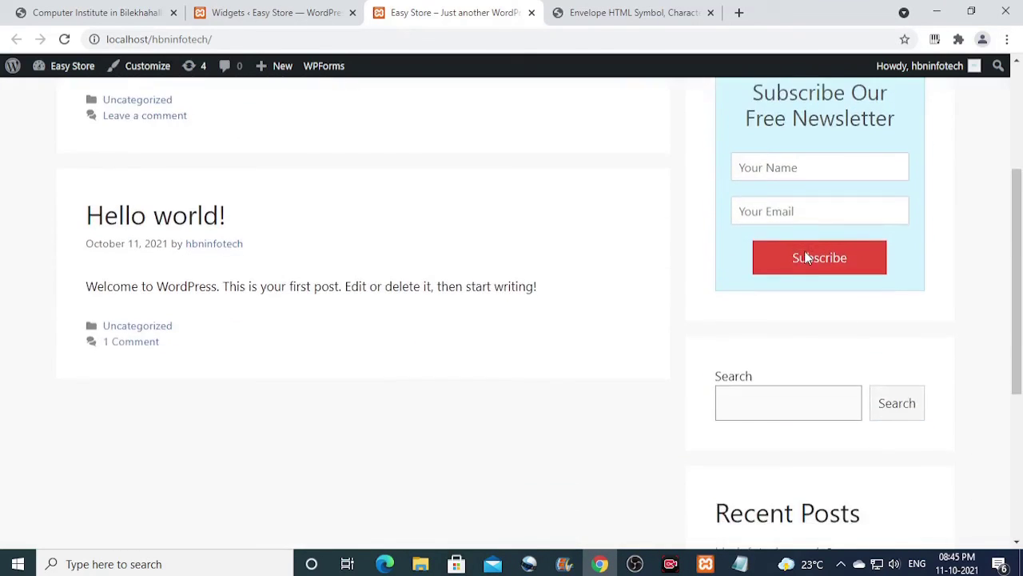
pyautogui.scroll(-1, 806, 257)
pyautogui.scroll(6, 806, 257)
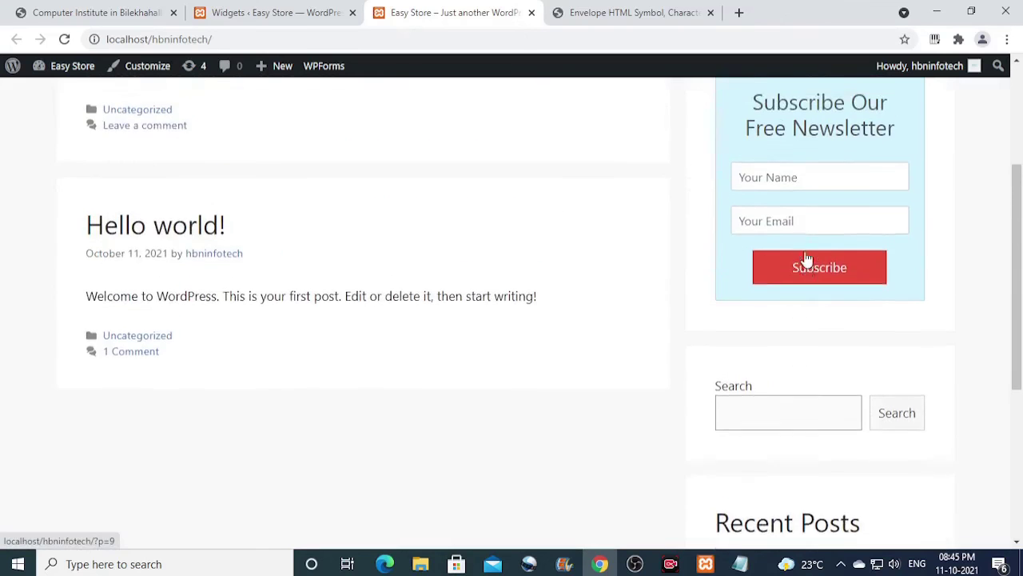
# Scroll through the hbninfotech sample2 post to check the in-post and sidebar newsletter boxes.
pyautogui.scroll(-3, 856, 293)
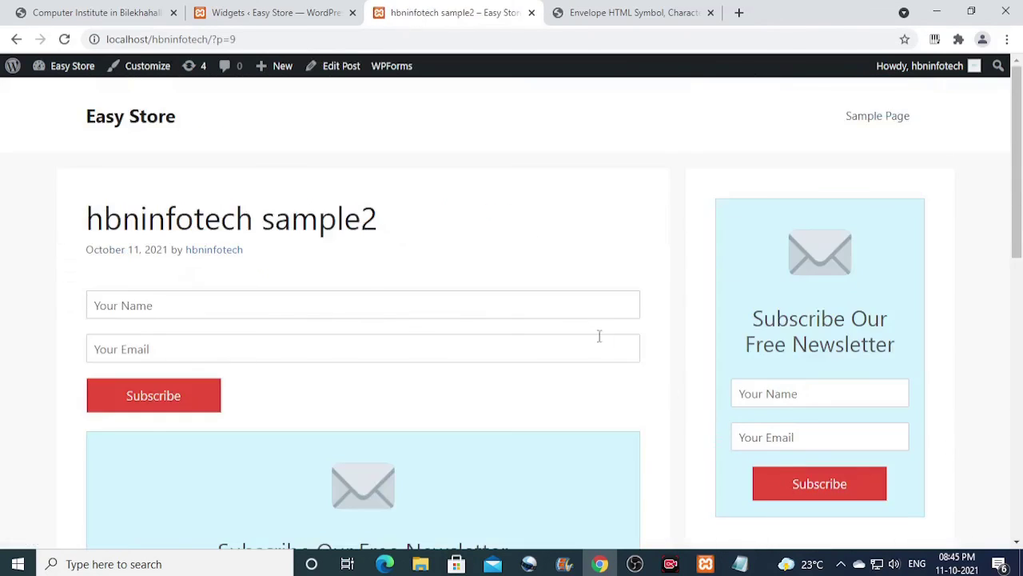
pyautogui.scroll(-6, 599, 336)
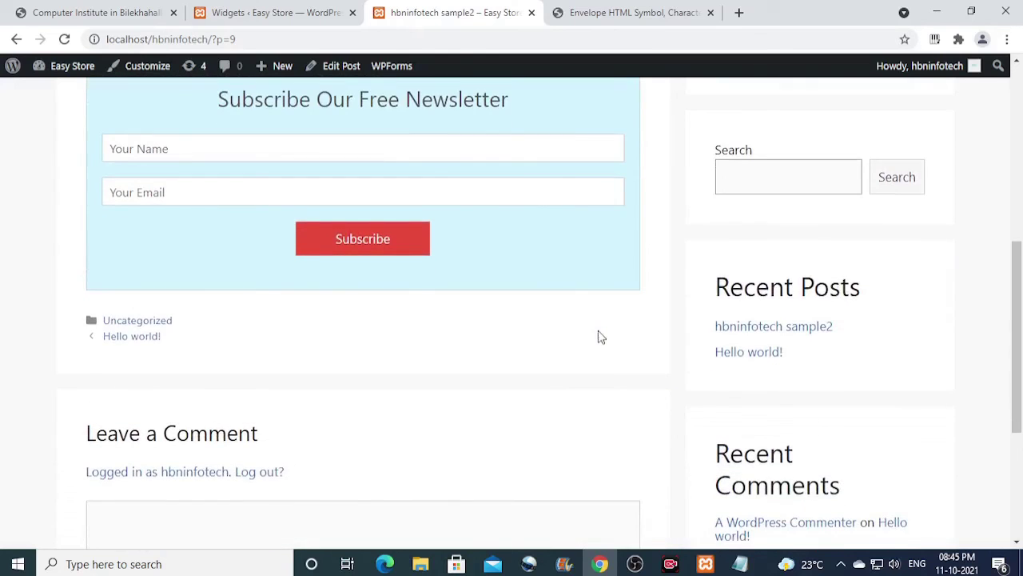
pyautogui.scroll(5, 602, 337)
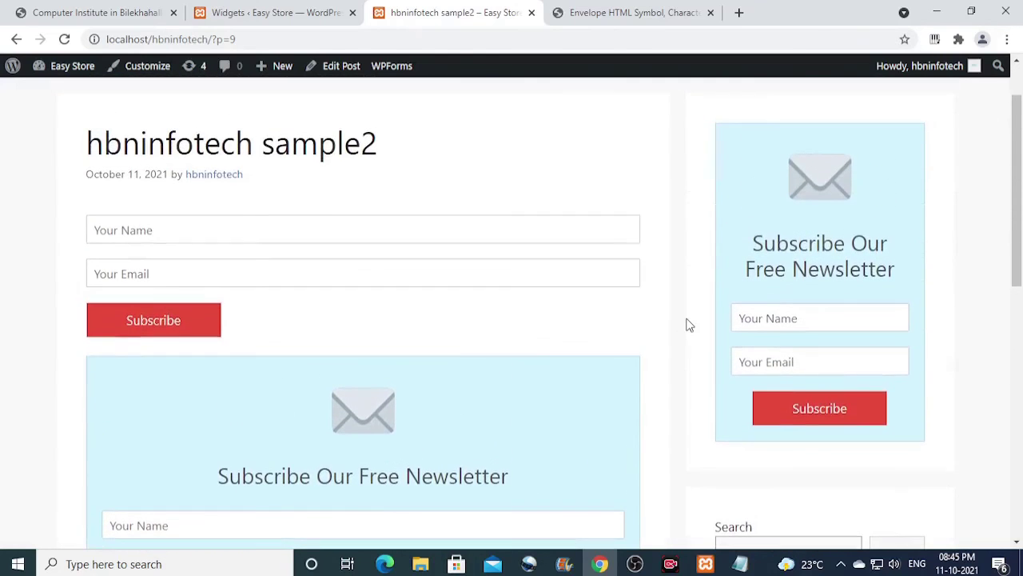
pyautogui.moveTo(1020, 202); pyautogui.dragTo(1021, 280)
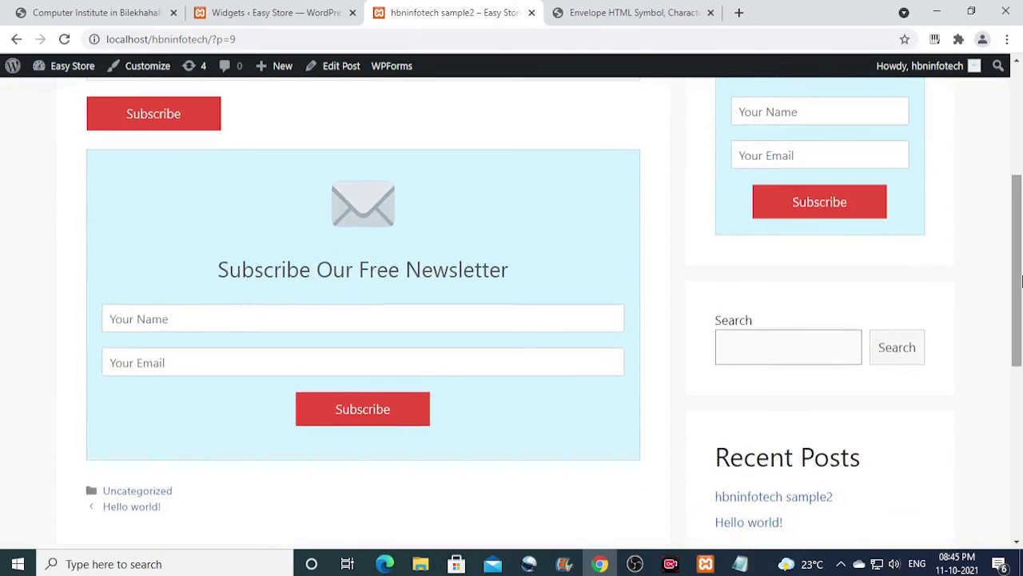